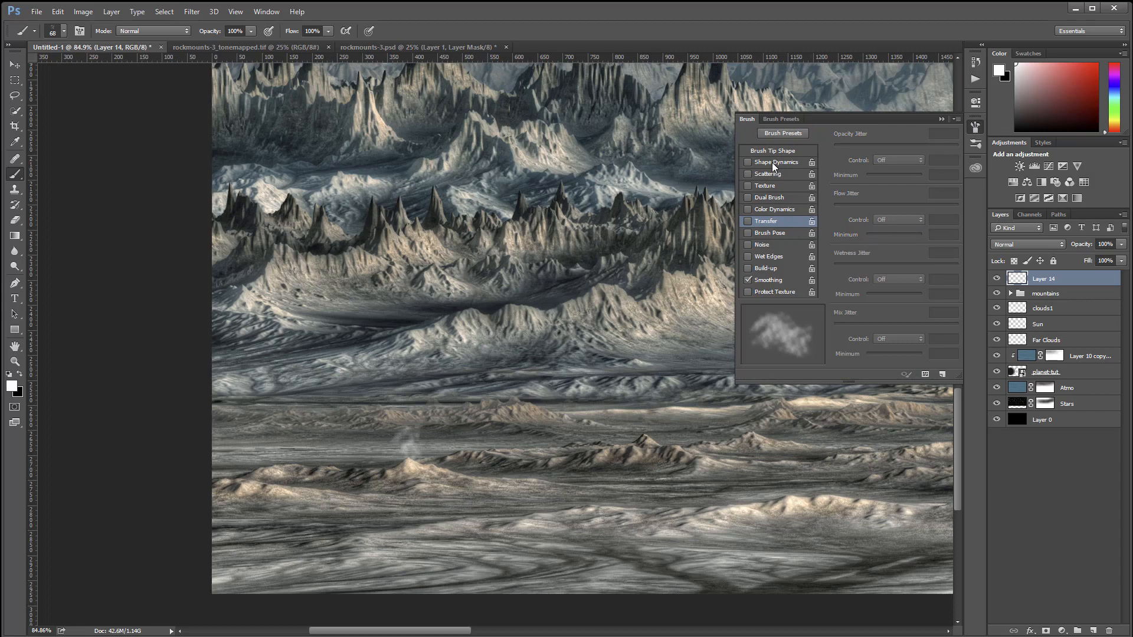
Enable Shape Dynamics for the brush with 22% size jitter and 24% angle jitter, and Scattering with 66% scatter.
click(777, 162)
drag(834, 149, 862, 144)
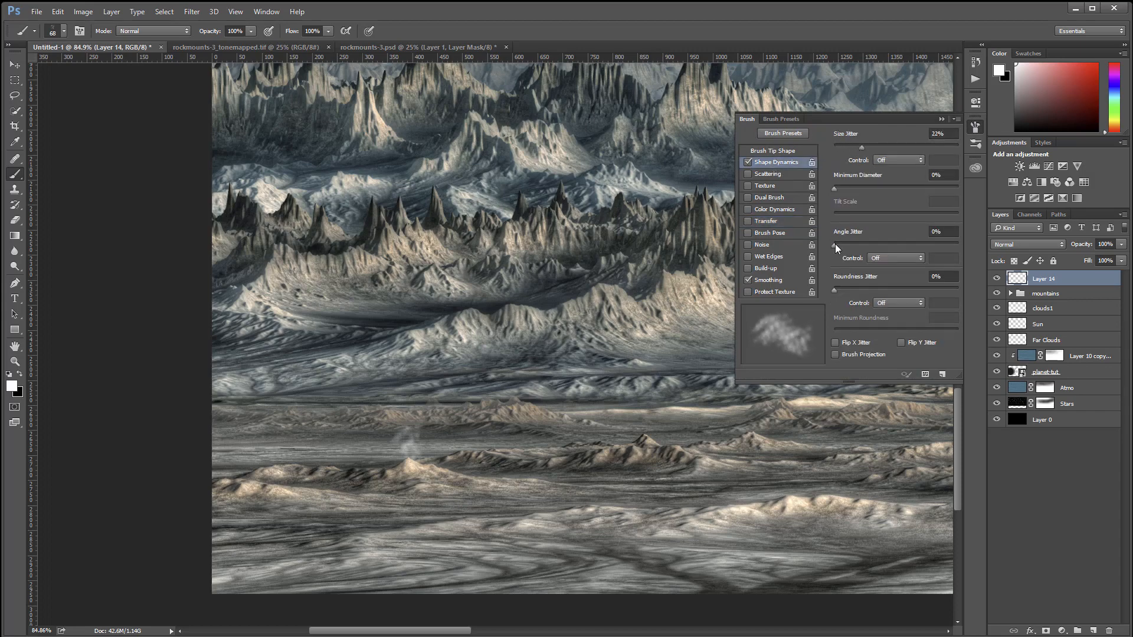
drag(836, 244, 864, 245)
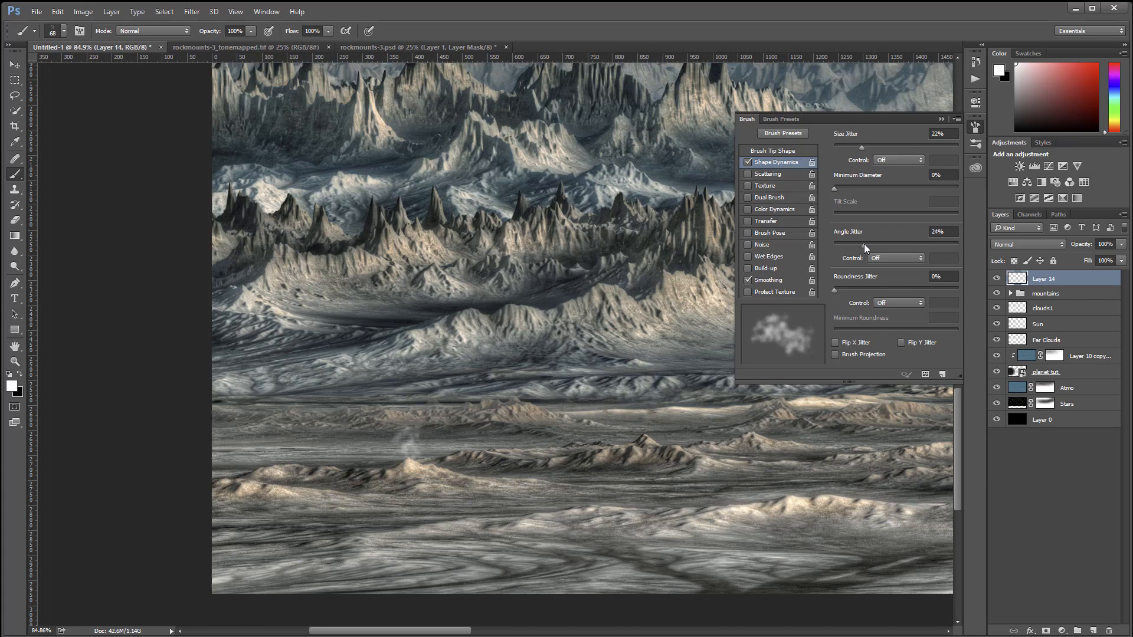
click(767, 174)
drag(838, 146, 843, 147)
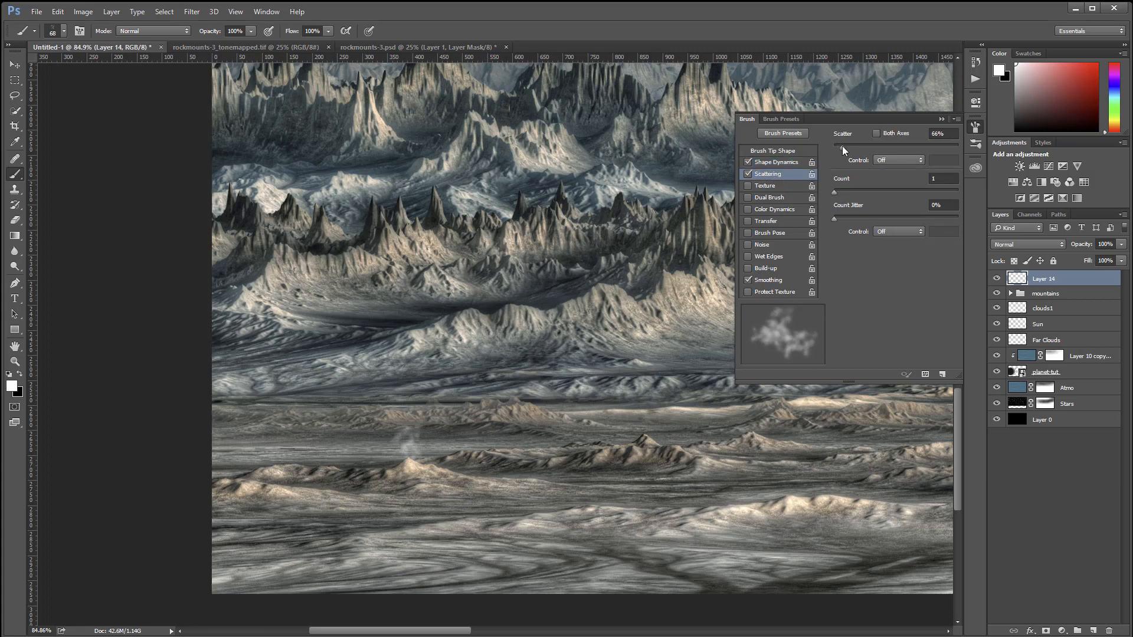
Enable Transfer for the brush, add some opacity jitter and flow jitter, and put away the brush settings.
click(780, 221)
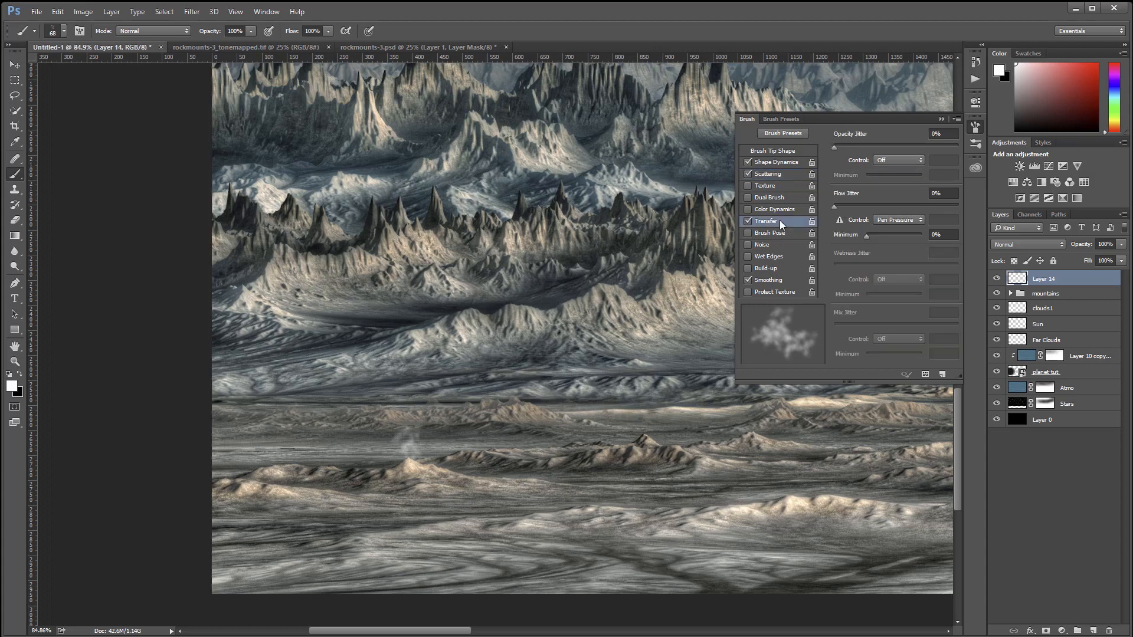
drag(833, 146, 854, 145)
drag(838, 206, 852, 205)
click(975, 127)
Paint a white steam plume rising from the small peak in the left foreground, enlarging the brush progressively toward its top.
drag(408, 444, 397, 438)
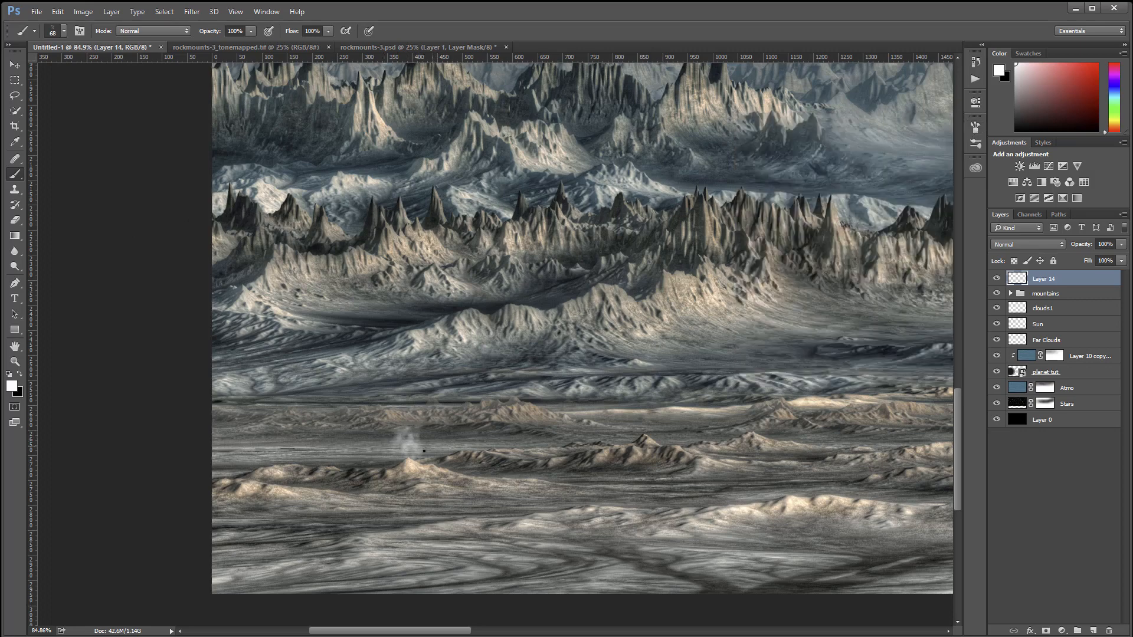
drag(411, 453, 416, 354)
key(])
key(])
key(])
key(])
key(])
mouse_move(413, 313)
mouse_down()
mouse_move(408, 324)
mouse_move(389, 304)
mouse_move(437, 283)
mouse_move(390, 342)
mouse_up()
key(])
key(])
key(])
click(399, 363)
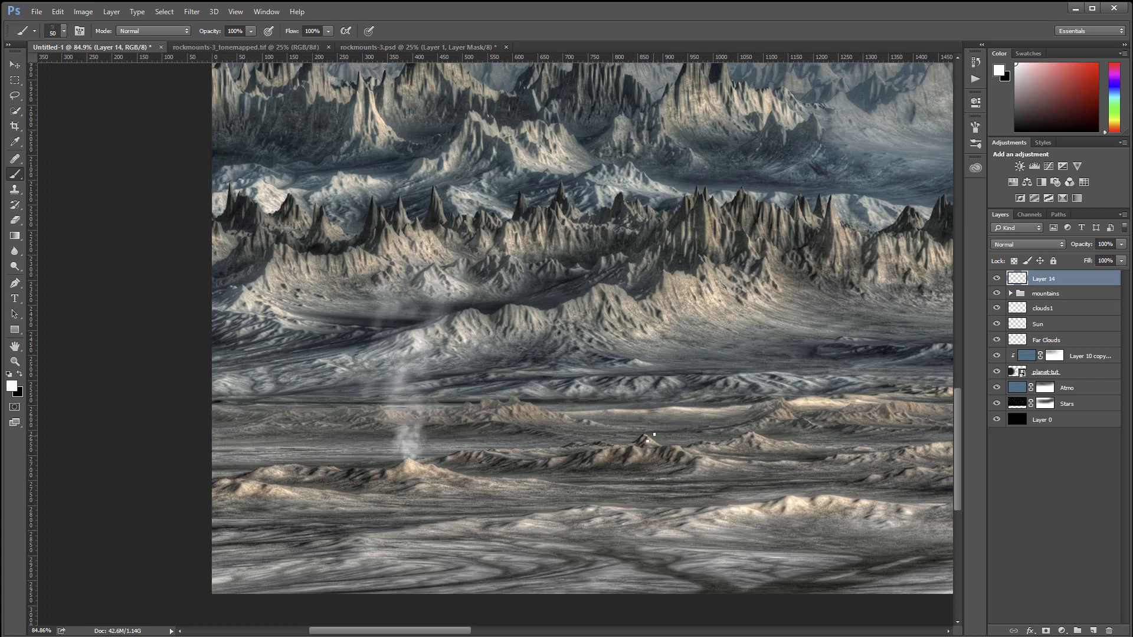
Paint a second steam plume rising from the darker hill right of the first one, enlarging the brush up to 175 px.
mouse_move(654, 434)
mouse_down()
mouse_move(655, 373)
mouse_move(607, 361)
mouse_move(631, 362)
mouse_move(655, 332)
mouse_move(617, 281)
mouse_move(610, 301)
mouse_move(593, 298)
mouse_move(692, 252)
mouse_move(654, 235)
mouse_up()
key(])
key(])
key(])
key(])
key(])
key(])
key(])
key(])
key(])
drag(641, 307, 638, 350)
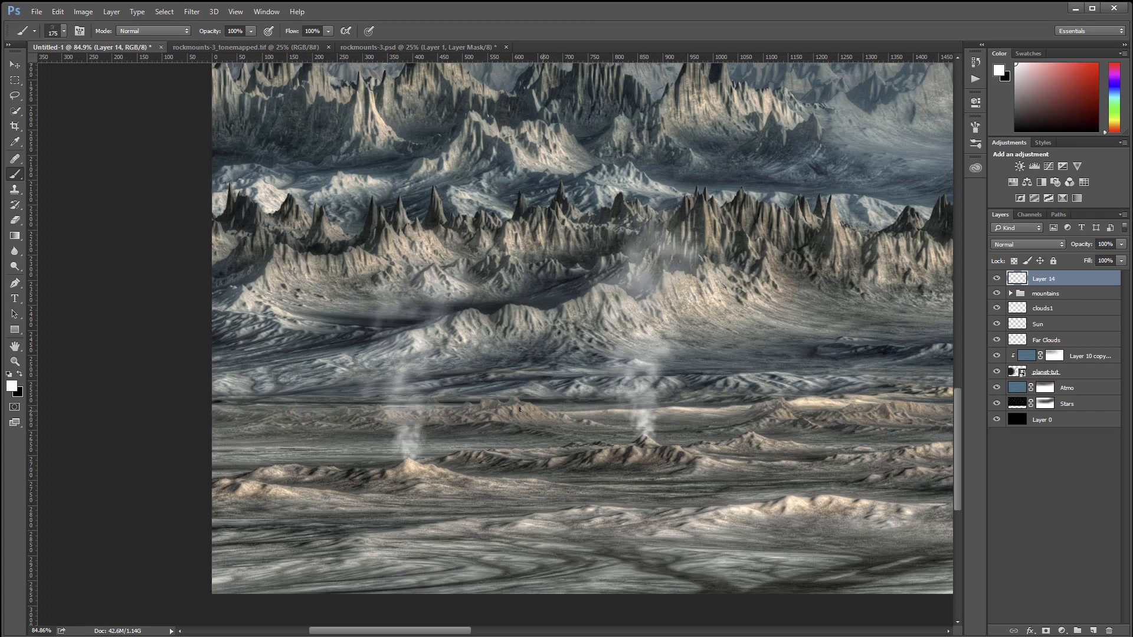
Paint a fainter, more distant steam plume between the two existing plumes with a smaller brush of about 100 px.
key(bracketleft)
key(bracketleft)
key(bracketleft)
key(bracketleft)
mouse_move(521, 395)
mouse_down()
mouse_move(505, 374)
mouse_move(524, 301)
mouse_up()
key(bracketright)
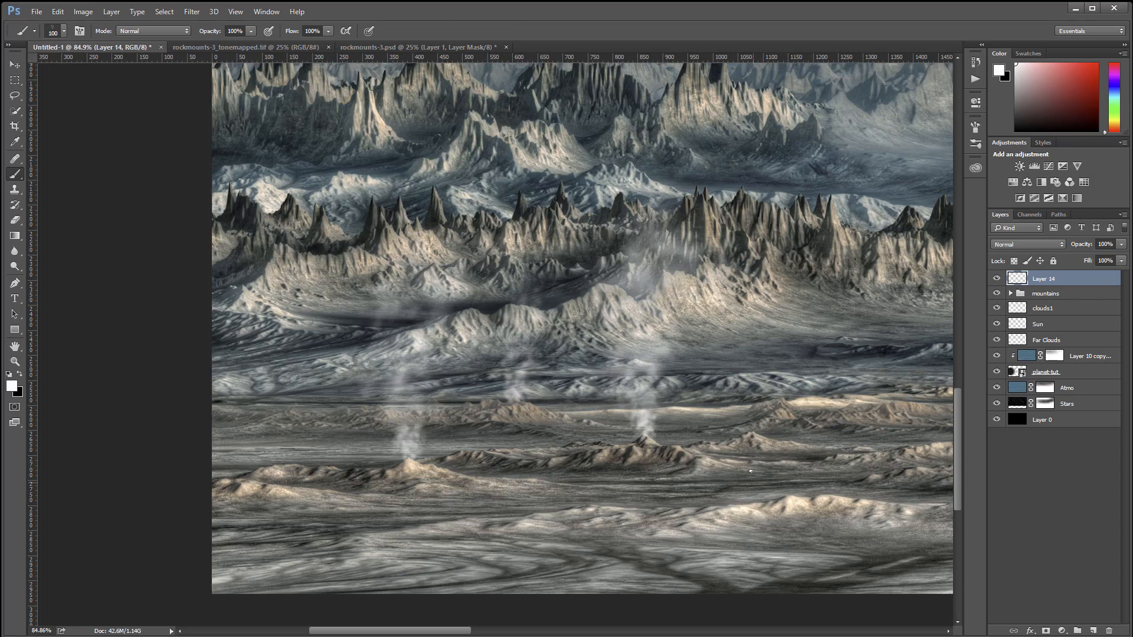
Paint faint steam wisps above the low ridges on the plain farther right of the existing plumes.
drag(812, 463, 537, 466)
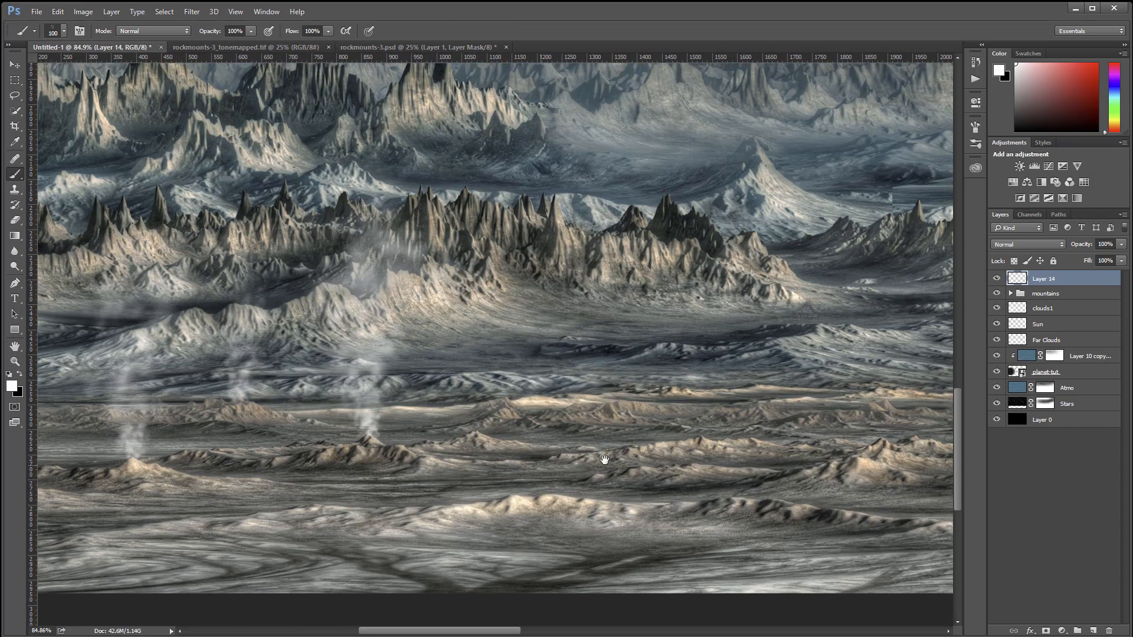
drag(674, 464, 678, 490)
mouse_move(626, 459)
mouse_down()
mouse_move(622, 426)
mouse_move(633, 425)
mouse_move(608, 407)
mouse_move(630, 392)
mouse_move(638, 421)
mouse_move(587, 410)
mouse_move(631, 378)
mouse_move(652, 407)
mouse_move(649, 372)
mouse_move(602, 369)
mouse_move(640, 357)
mouse_up()
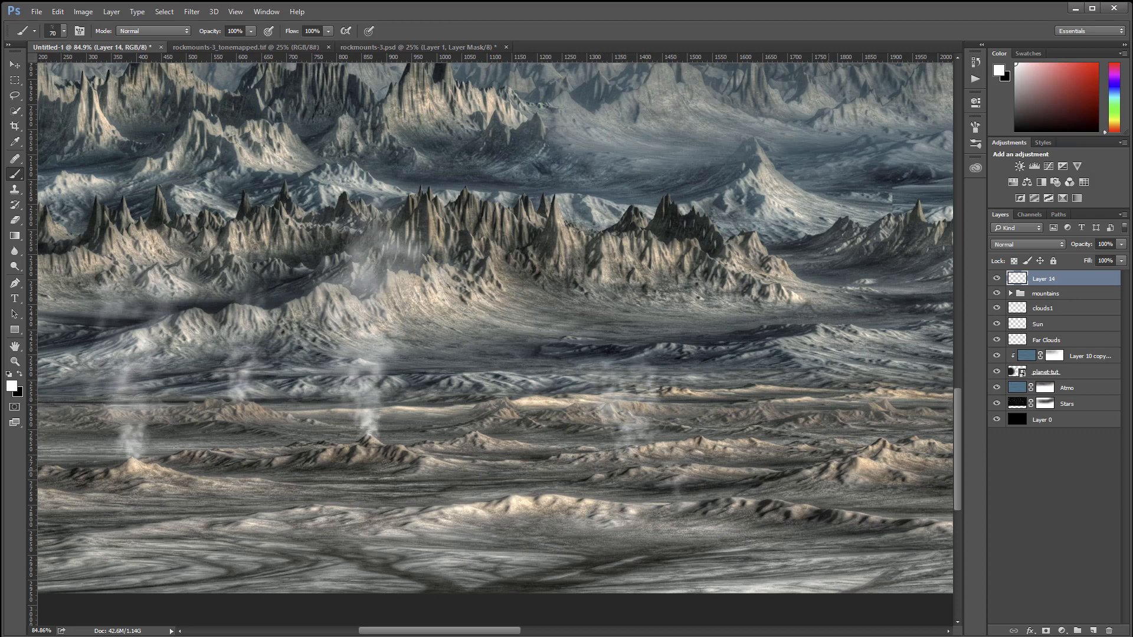
Paint a tall steam plume from the next foreground peak to the right, widening it with the brush enlarged to 400 px.
mouse_move(838, 490)
mouse_down()
mouse_move(544, 460)
mouse_move(608, 463)
mouse_move(600, 431)
mouse_move(614, 429)
mouse_move(587, 407)
mouse_move(605, 388)
mouse_move(576, 386)
mouse_move(588, 382)
mouse_up()
key(])
key(])
key(])
key(])
key(])
key(])
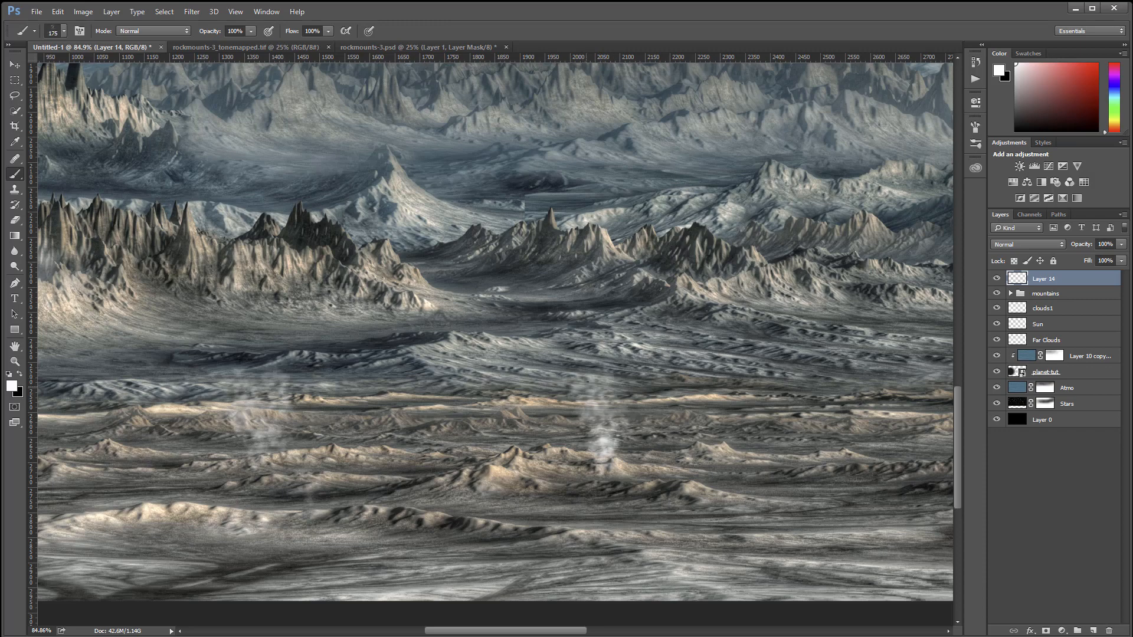
mouse_move(606, 336)
mouse_down()
mouse_move(584, 354)
mouse_move(567, 319)
mouse_move(596, 265)
mouse_move(551, 259)
mouse_move(640, 250)
mouse_move(544, 267)
mouse_move(608, 413)
mouse_move(614, 340)
mouse_up()
key(])
key(])
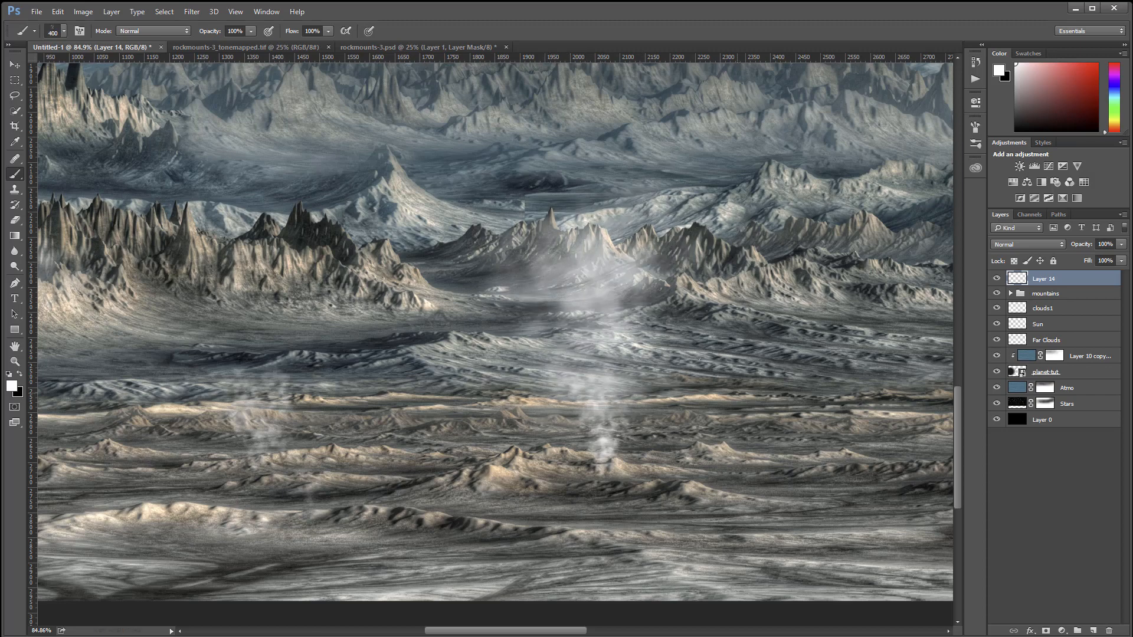
Paint a steam plume rising from the dark hill on the right side of the landscape, enlarging the brush to 200 px.
drag(832, 423, 255, 426)
drag(582, 406, 297, 409)
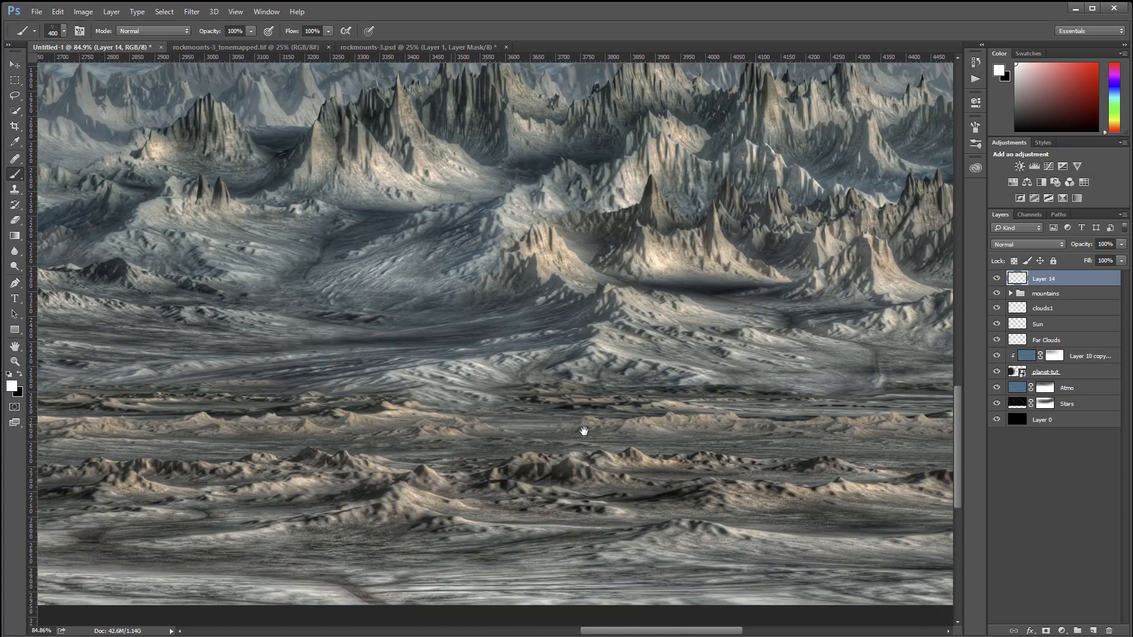
mouse_move(583, 432)
mouse_down()
mouse_move(559, 429)
mouse_move(521, 455)
mouse_move(549, 458)
mouse_move(510, 433)
mouse_move(531, 435)
mouse_move(533, 421)
mouse_move(516, 413)
mouse_move(532, 421)
mouse_move(516, 380)
mouse_move(544, 412)
mouse_up()
key(bracketright)
key(bracketright)
key(bracketright)
key(bracketright)
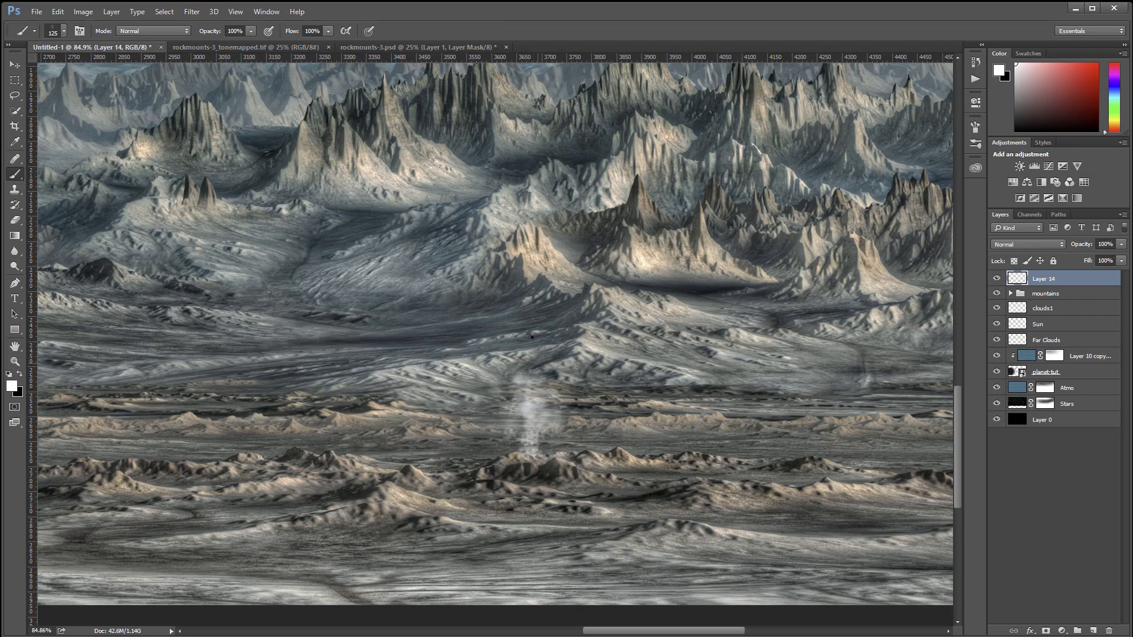
key(bracketright)
mouse_move(532, 337)
mouse_down()
mouse_move(465, 321)
mouse_move(559, 326)
mouse_move(536, 298)
mouse_move(472, 297)
mouse_move(528, 246)
mouse_move(555, 280)
mouse_move(476, 347)
mouse_move(599, 364)
mouse_move(537, 358)
mouse_move(526, 387)
mouse_move(558, 386)
mouse_up()
mouse_move(475, 377)
mouse_down()
mouse_move(496, 322)
mouse_move(550, 357)
mouse_up()
Expand the mountains group and add a new empty layer directly above Layer 10 copy 8.
key(ctrl+0)
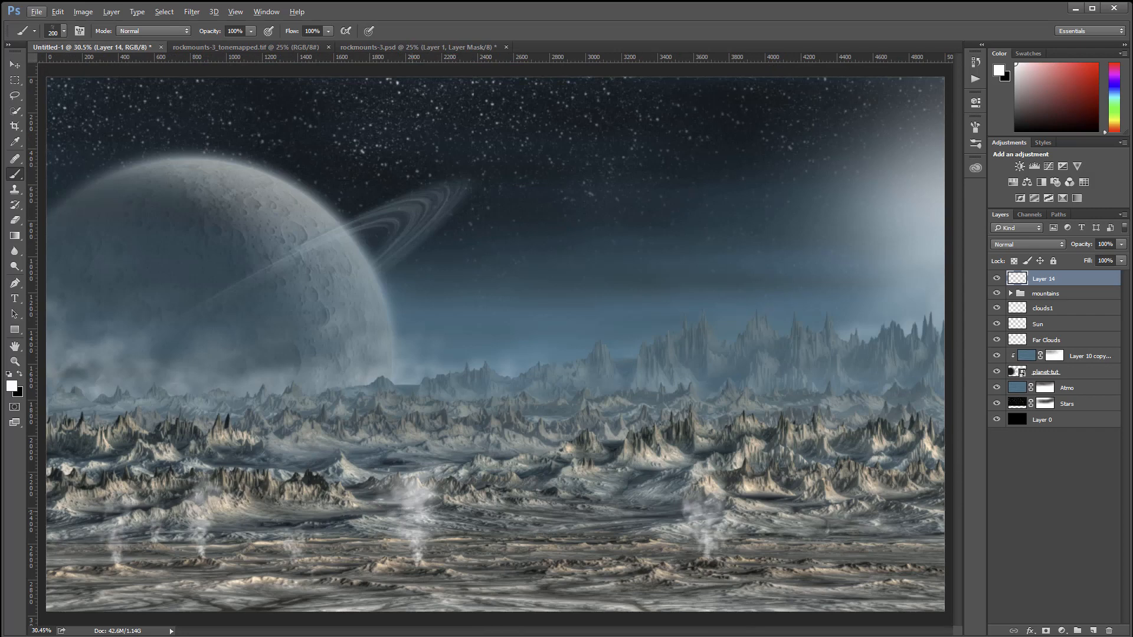
scroll(413, 511, down, 1)
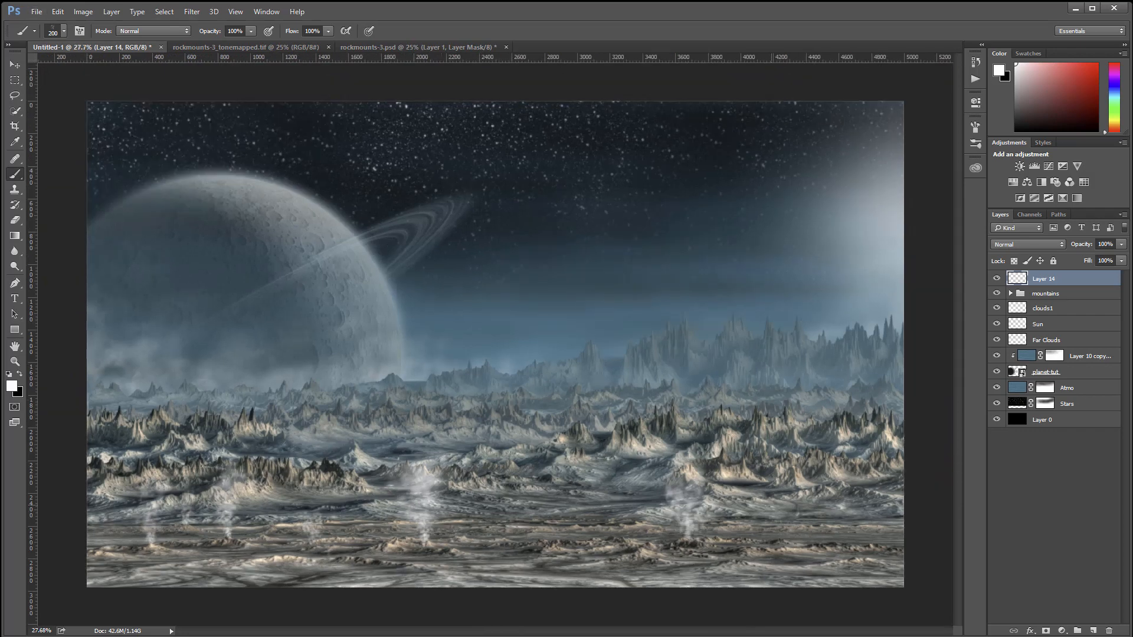
click(1009, 293)
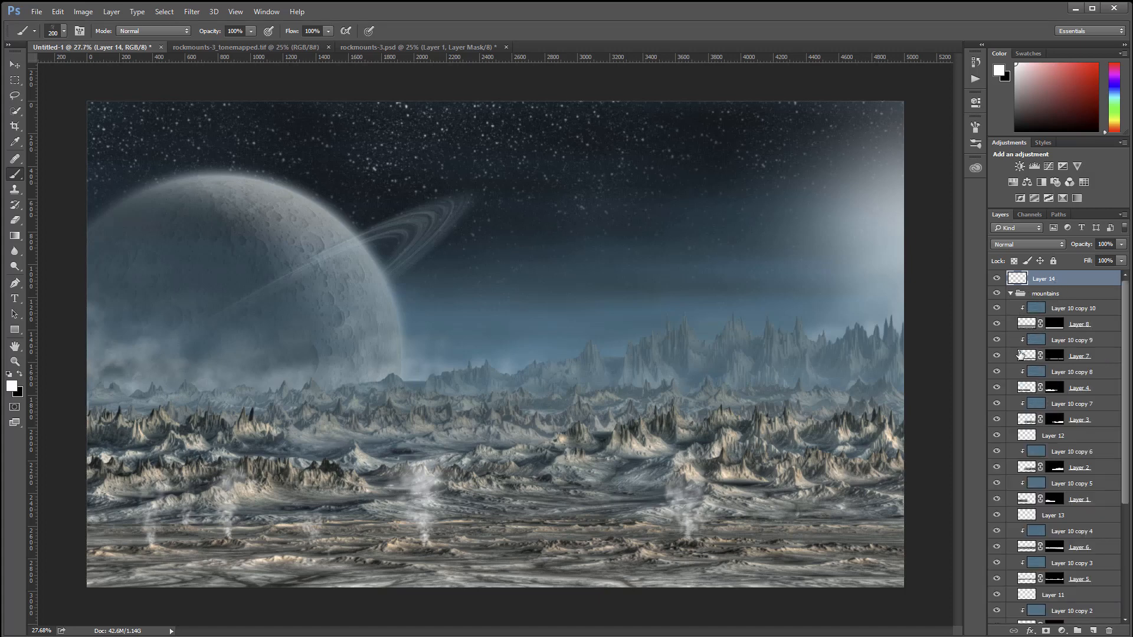
click(1088, 372)
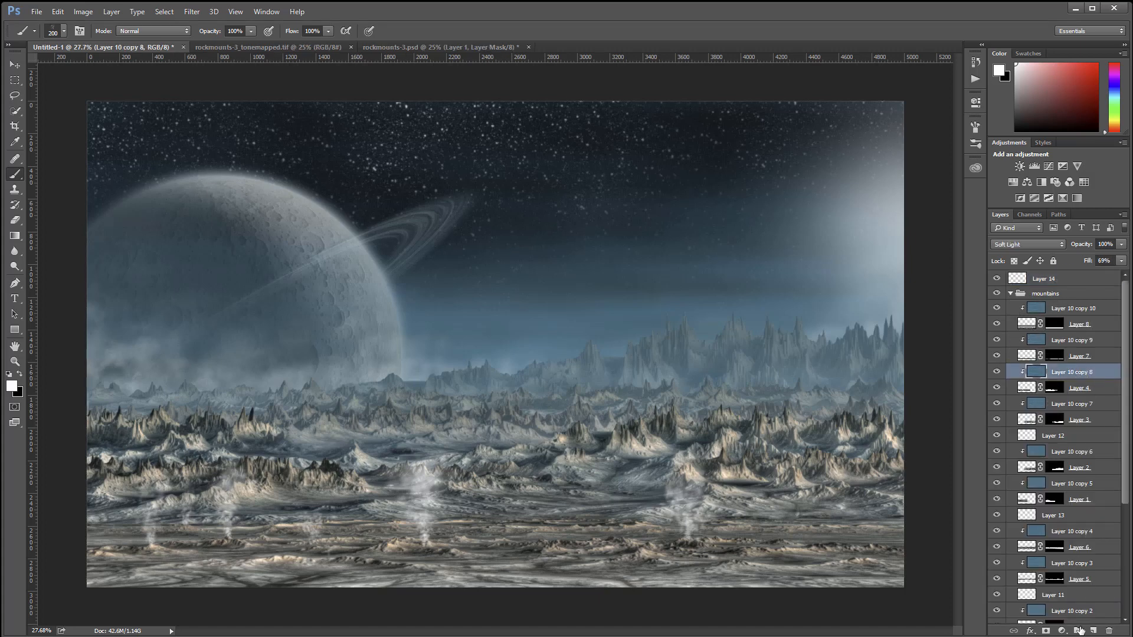
click(1094, 631)
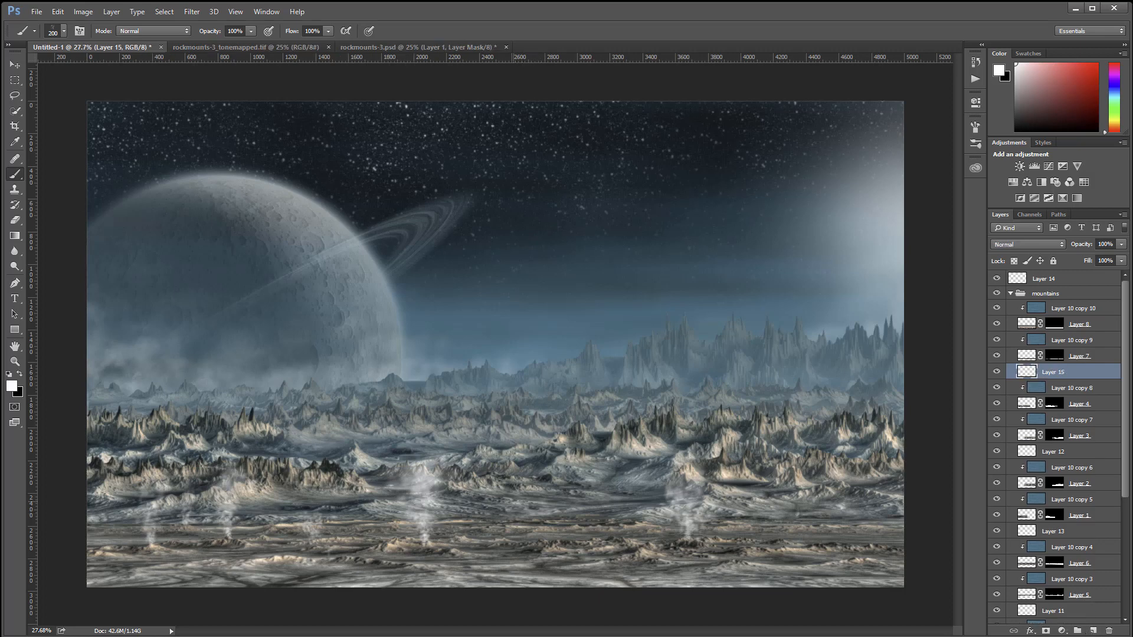
Dab soft steam with the 200 px brush onto the new layer over the middle-distance terrain, right of center and at the far right.
click(577, 501)
click(600, 495)
click(600, 494)
click(584, 484)
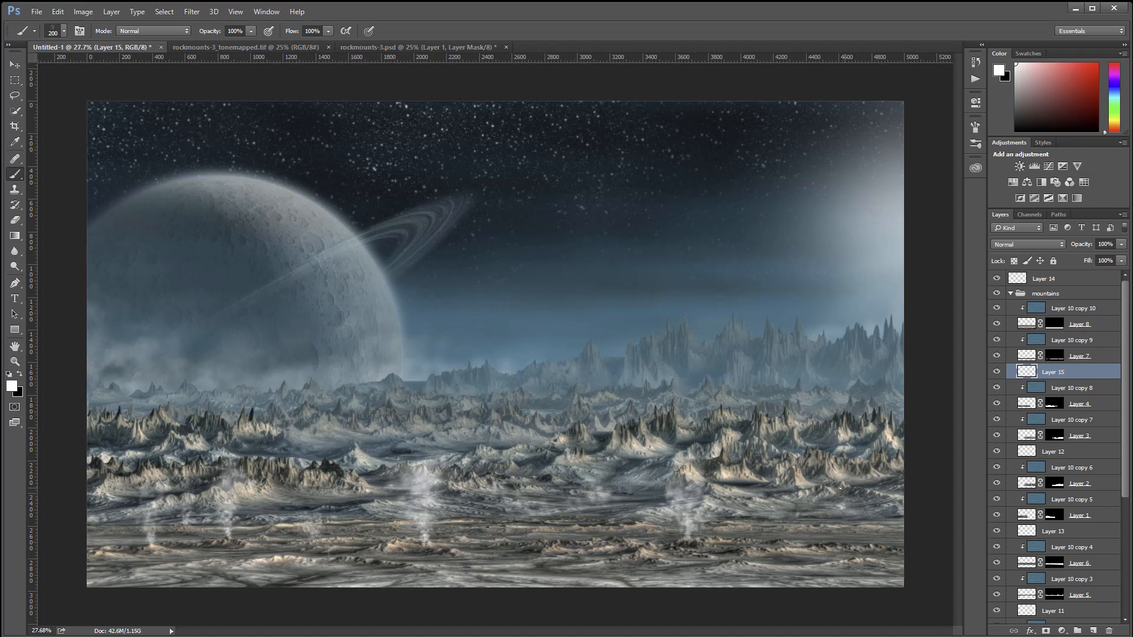
click(833, 500)
click(826, 499)
click(826, 498)
click(836, 494)
click(841, 496)
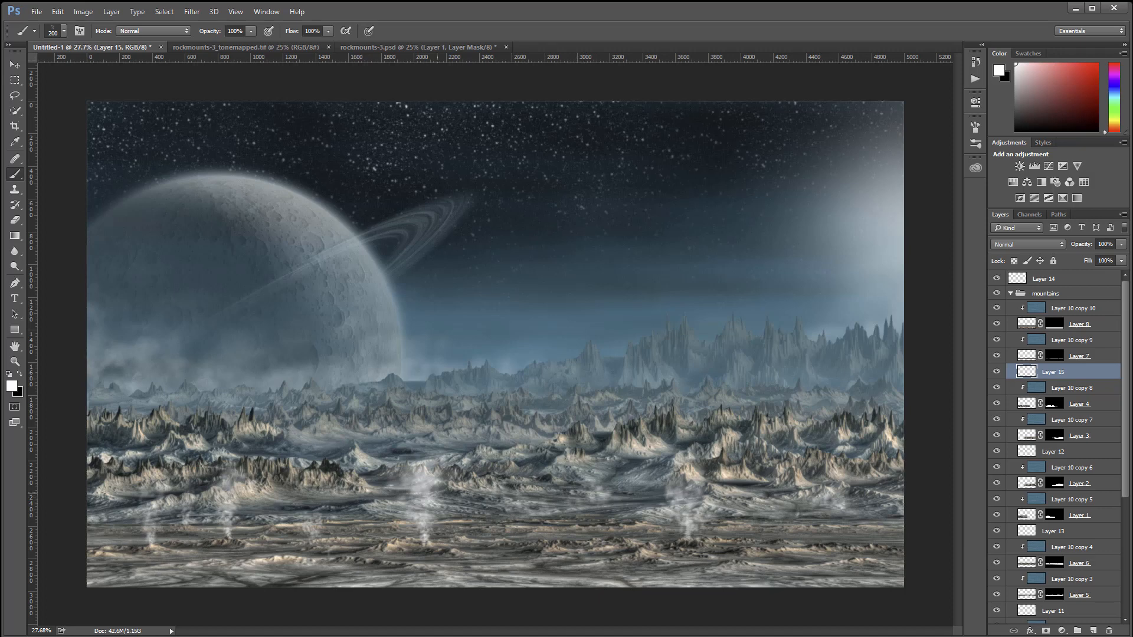
Dab soft steam behind the leftmost foreground plume, over the lower slopes of the left mountains.
click(160, 507)
click(142, 509)
click(139, 508)
click(151, 509)
click(147, 506)
click(138, 498)
click(138, 498)
click(137, 499)
click(144, 497)
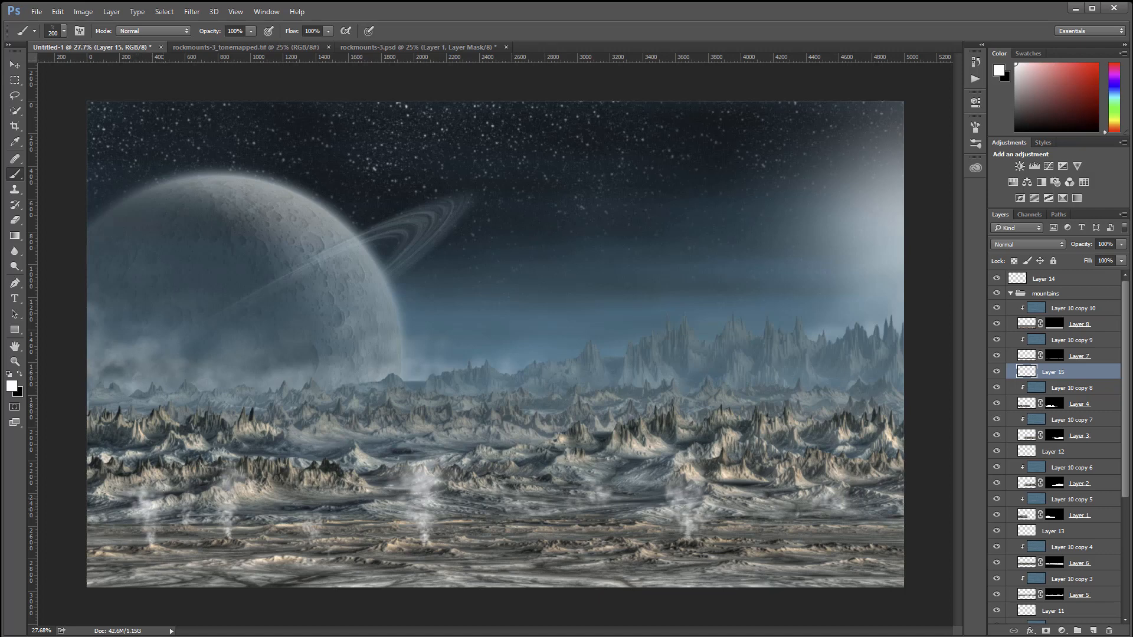
click(141, 489)
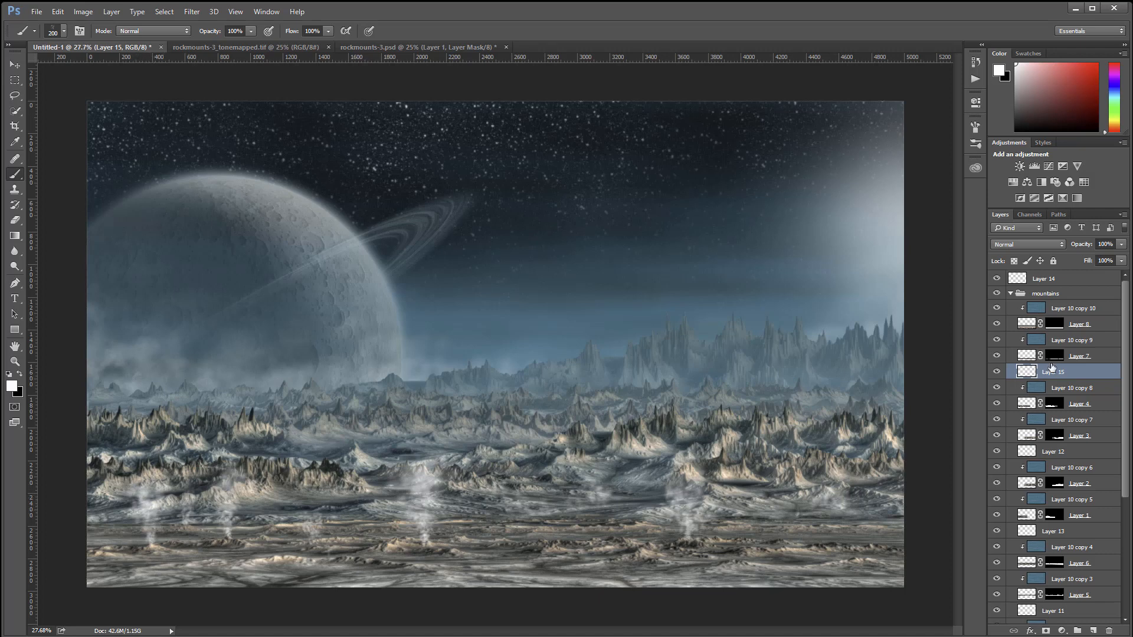
Dab soft steam around the top of the second tall plume from the left.
click(246, 496)
click(243, 501)
click(237, 502)
click(239, 494)
click(231, 488)
click(227, 482)
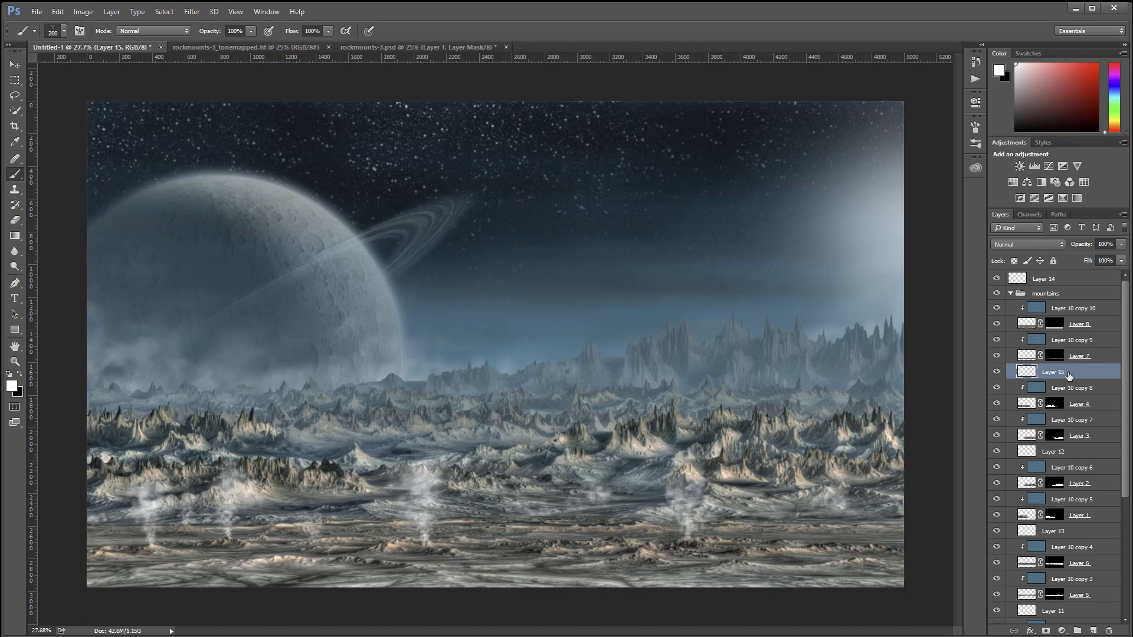
Duplicate Layer 10 copy 8 above Layer 15 and clip the copy to Layer 15.
click(1068, 387)
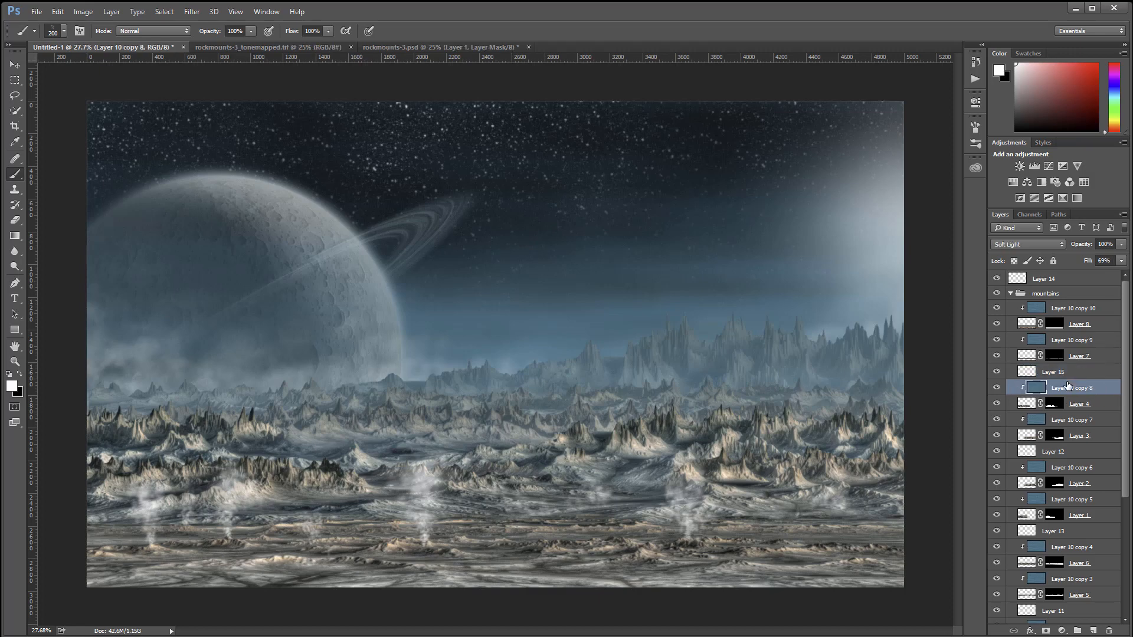
drag(1068, 387, 1082, 371)
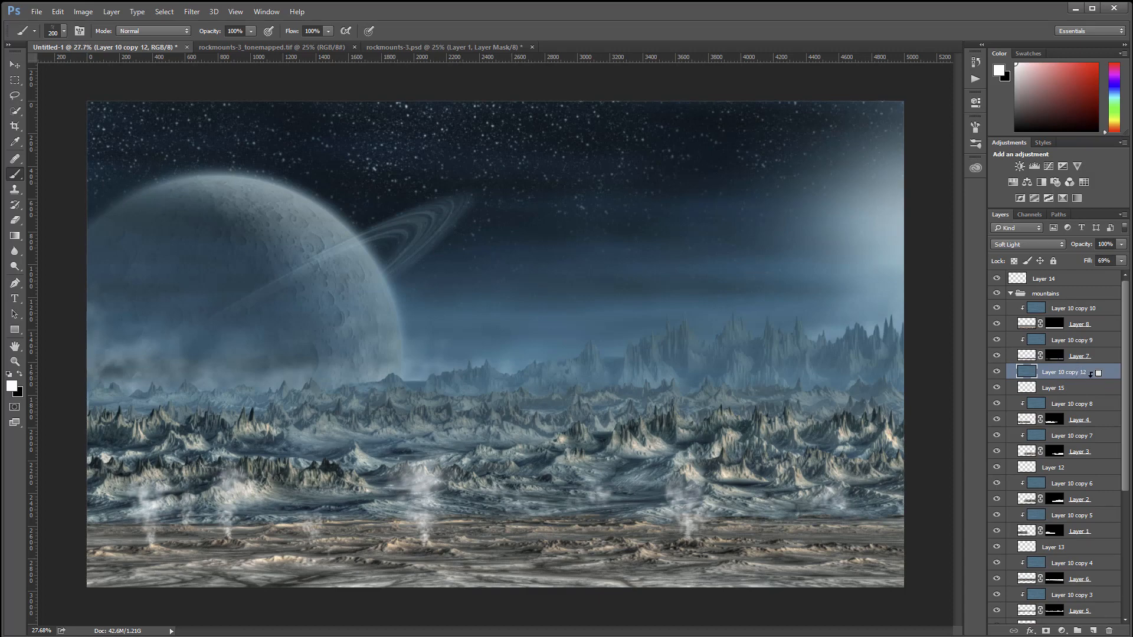
alt+click(1097, 380)
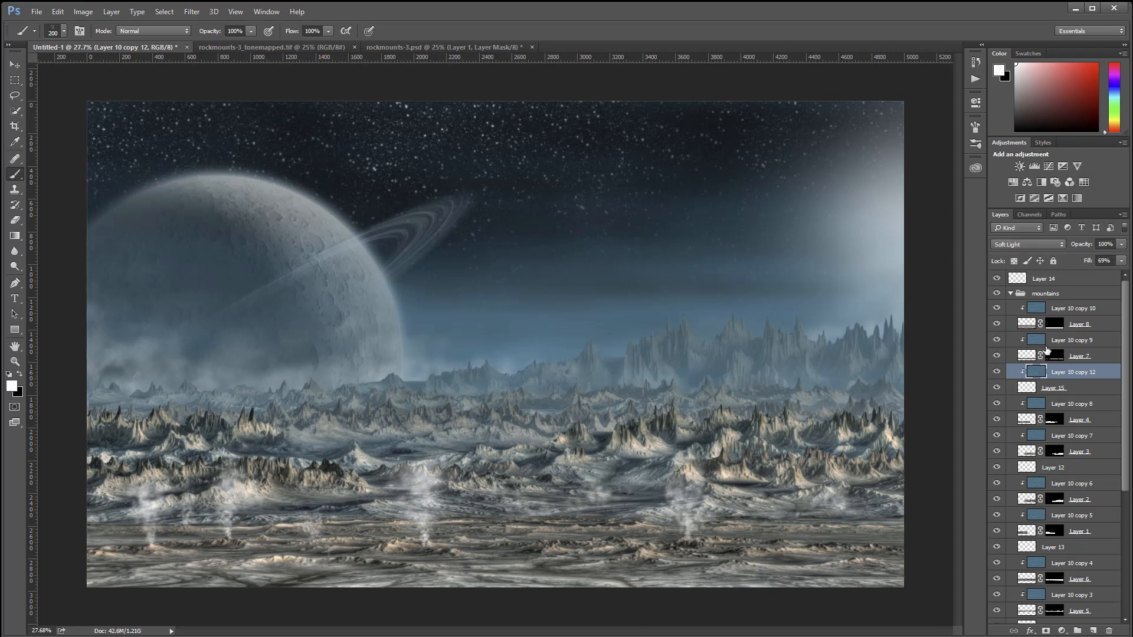
Set the clipped colour layer's blend mode to Normal and its fill to 58%.
click(1050, 243)
click(1056, 255)
click(1120, 260)
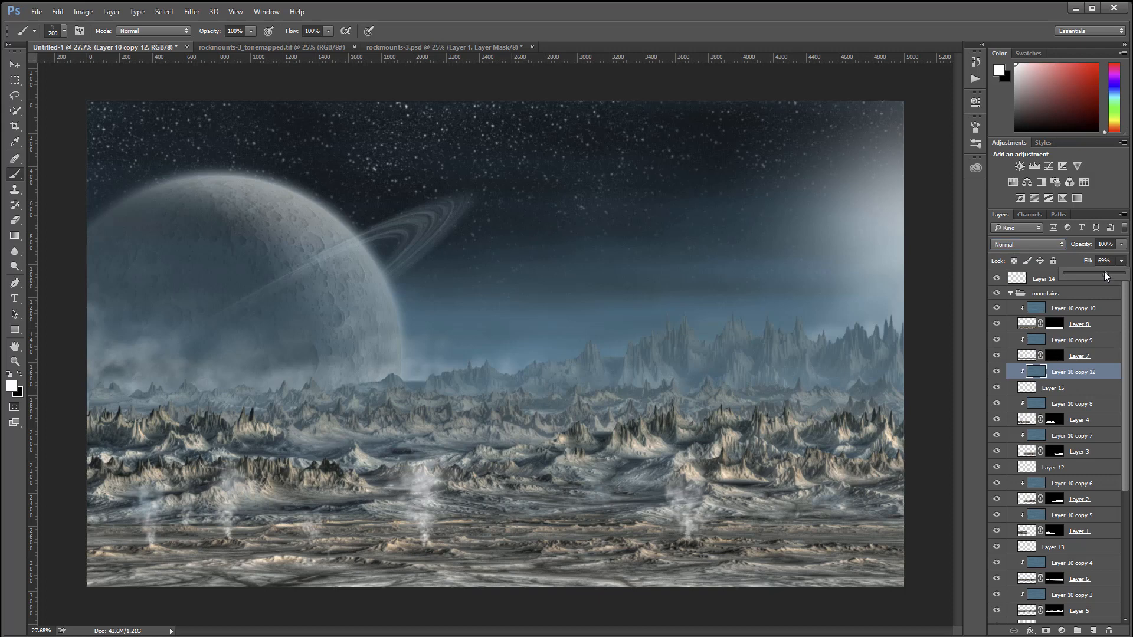
mouse_move(1103, 273)
mouse_down()
mouse_move(1042, 277)
mouse_move(1093, 273)
mouse_up()
Rename Layer 14, which holds the foreground steam, as Gaz.
click(15, 64)
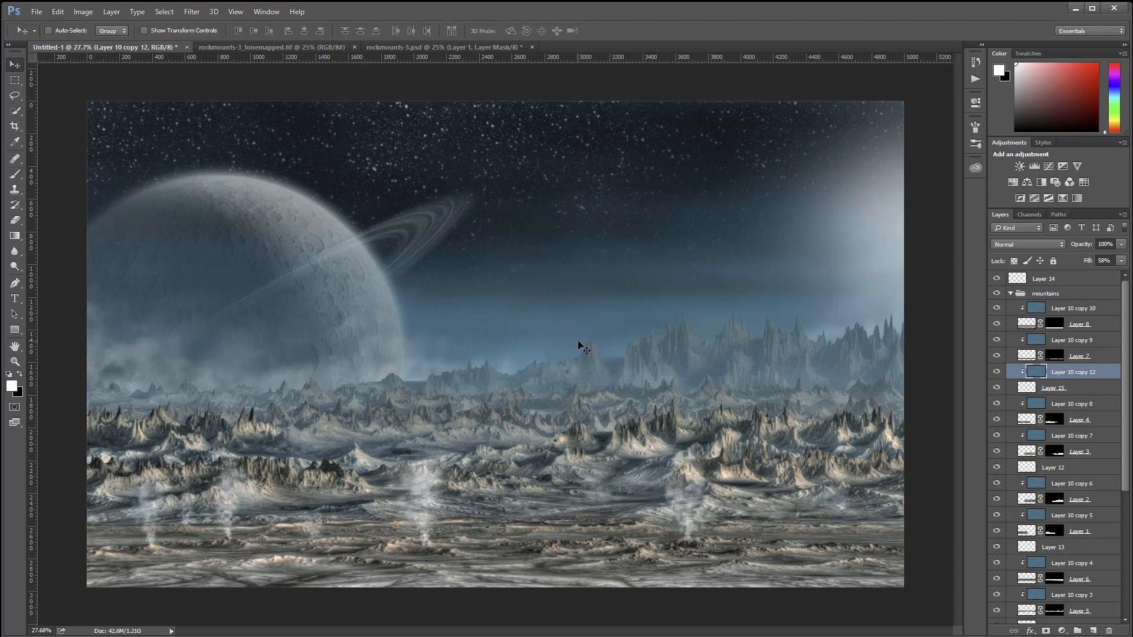
scroll(578, 341, down, 4)
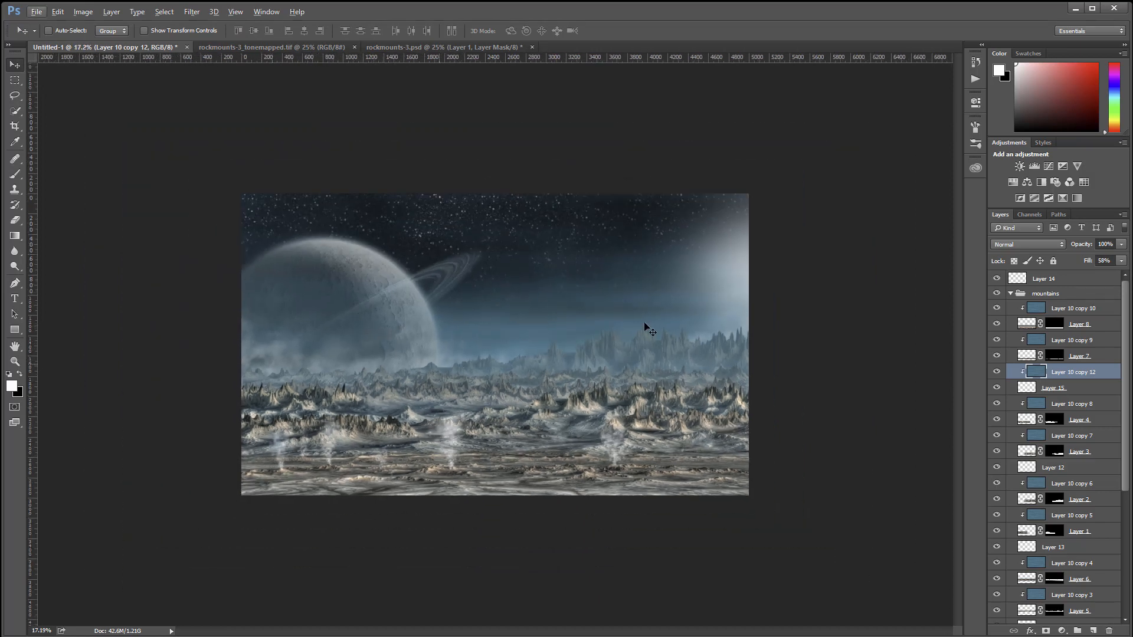
scroll(385, 360, up, 5)
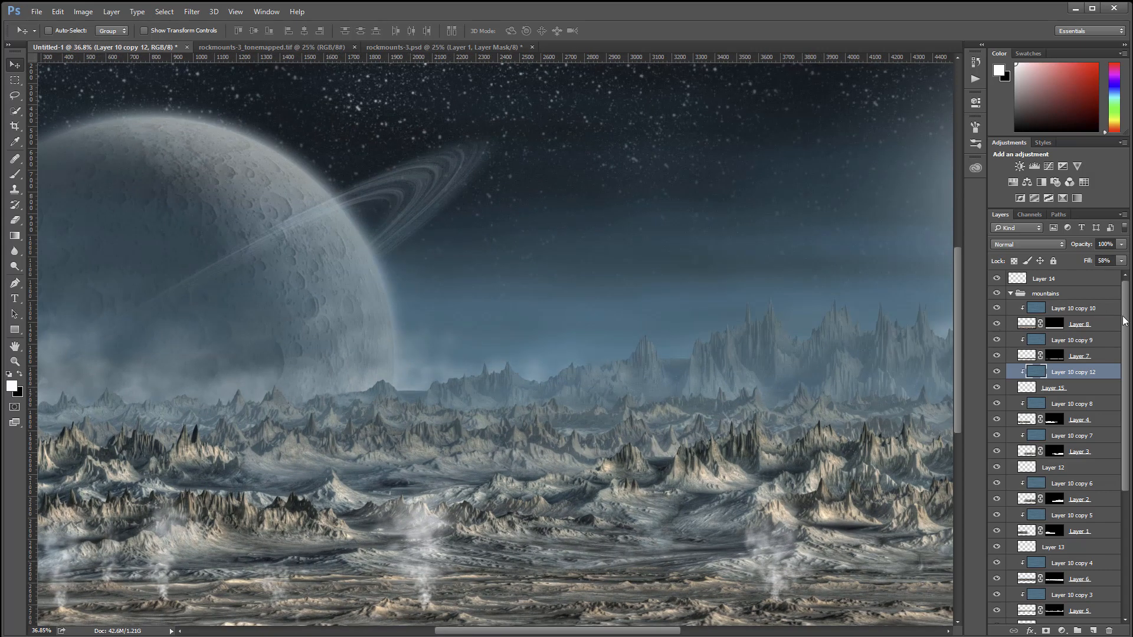
click(1079, 280)
double_click(1051, 279)
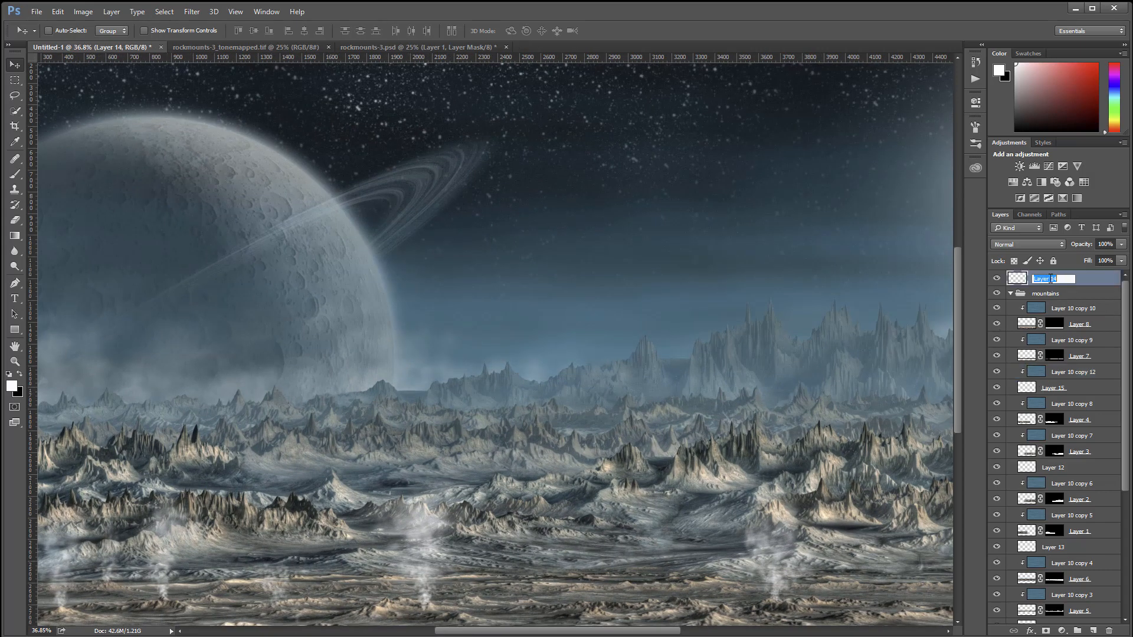
text(Gaz)
key(Return)
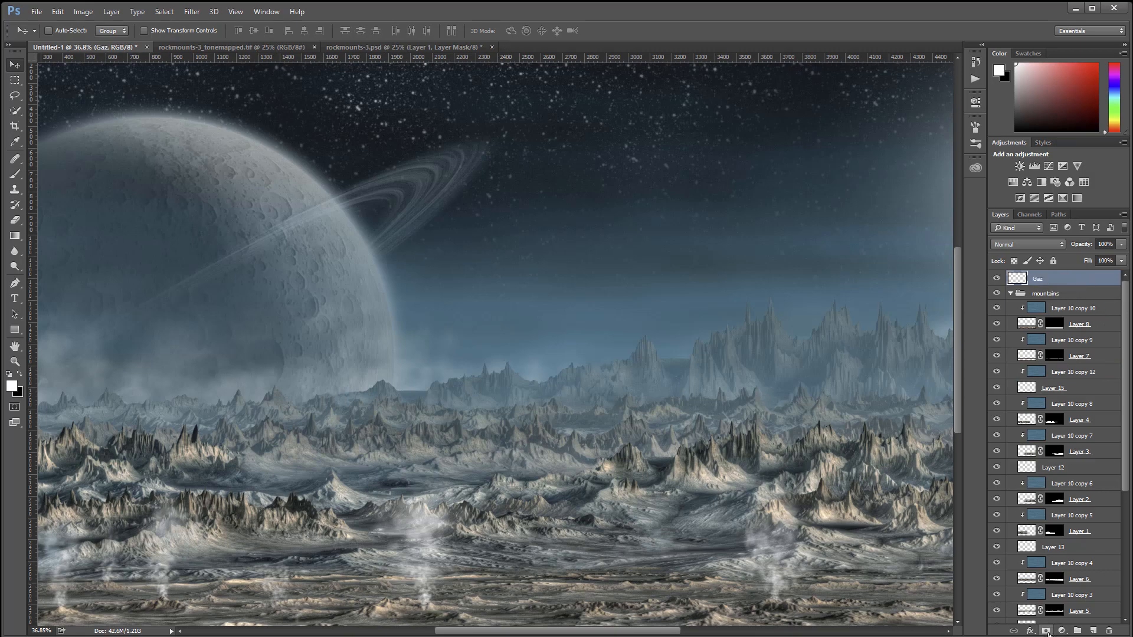
Create a new layer above Gaz and name it FarFog.
click(1046, 631)
key(ctrl+z)
click(1093, 631)
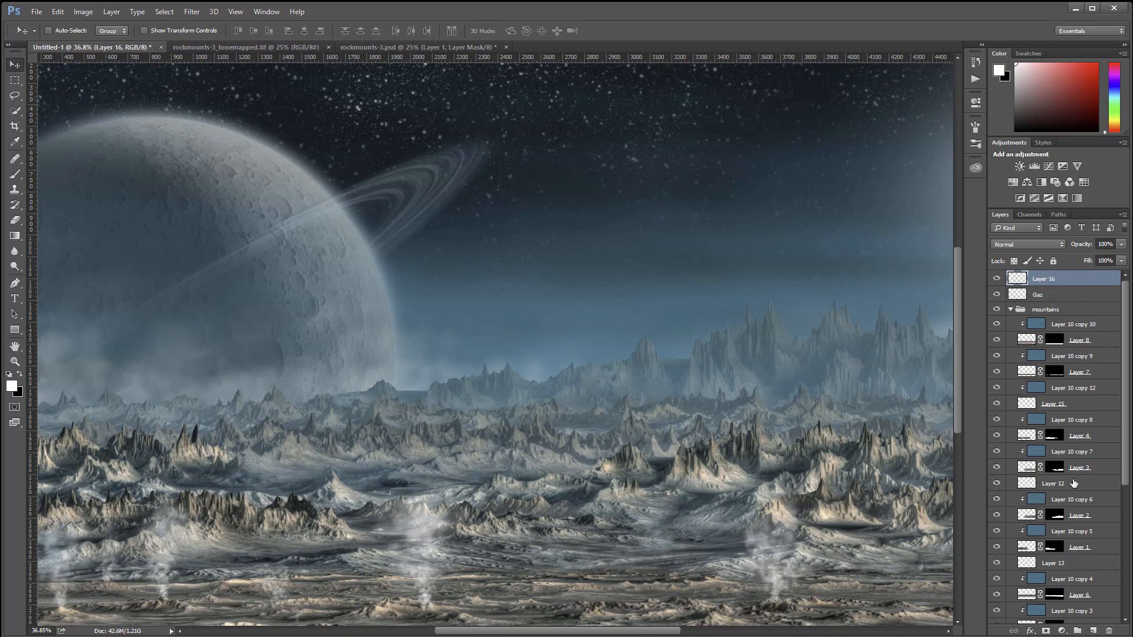
double_click(1044, 278)
text(FarFog)
key(Return)
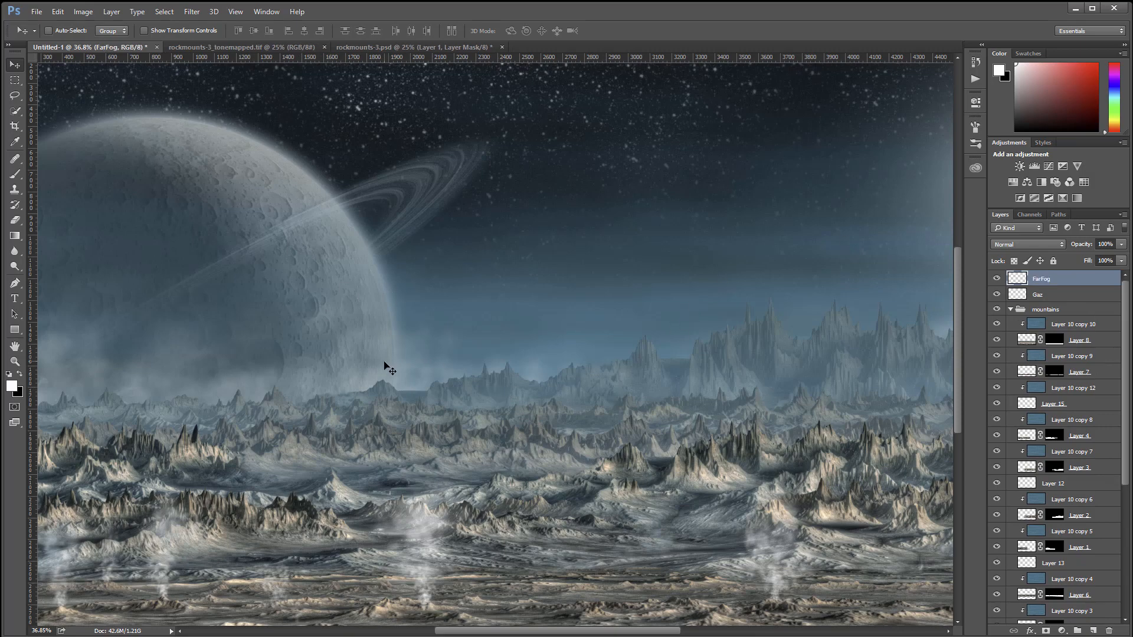
Paint white fog on FarFog with the cloud brush at size 400 along the distant mountains below the planet and beyond its edge.
drag(279, 406, 638, 345)
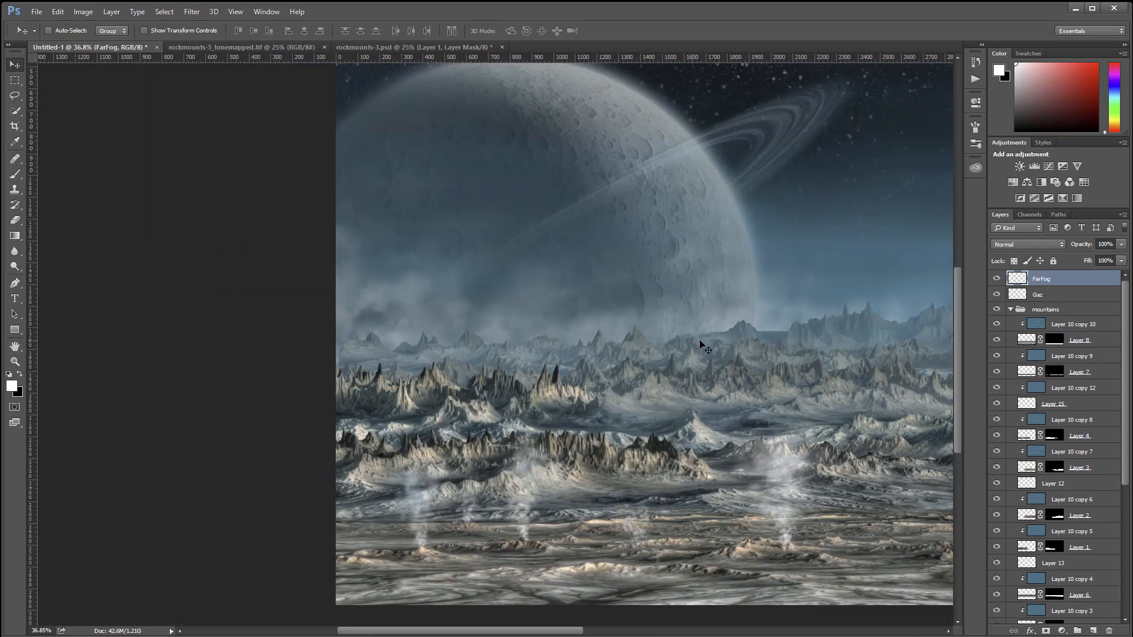
click(15, 174)
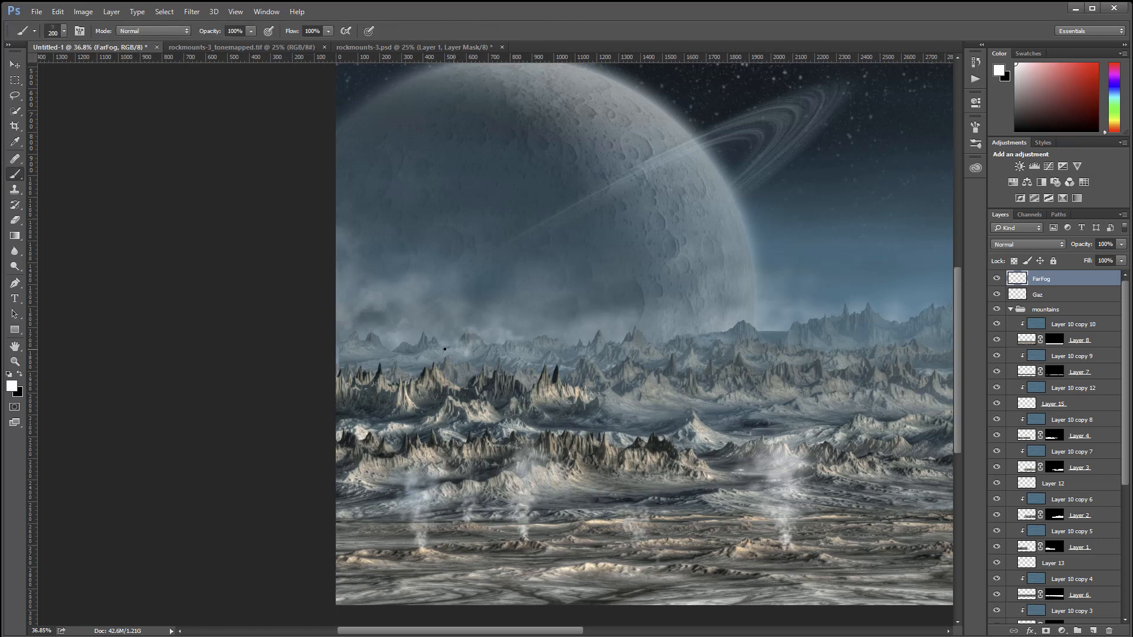
click(397, 346)
click(363, 350)
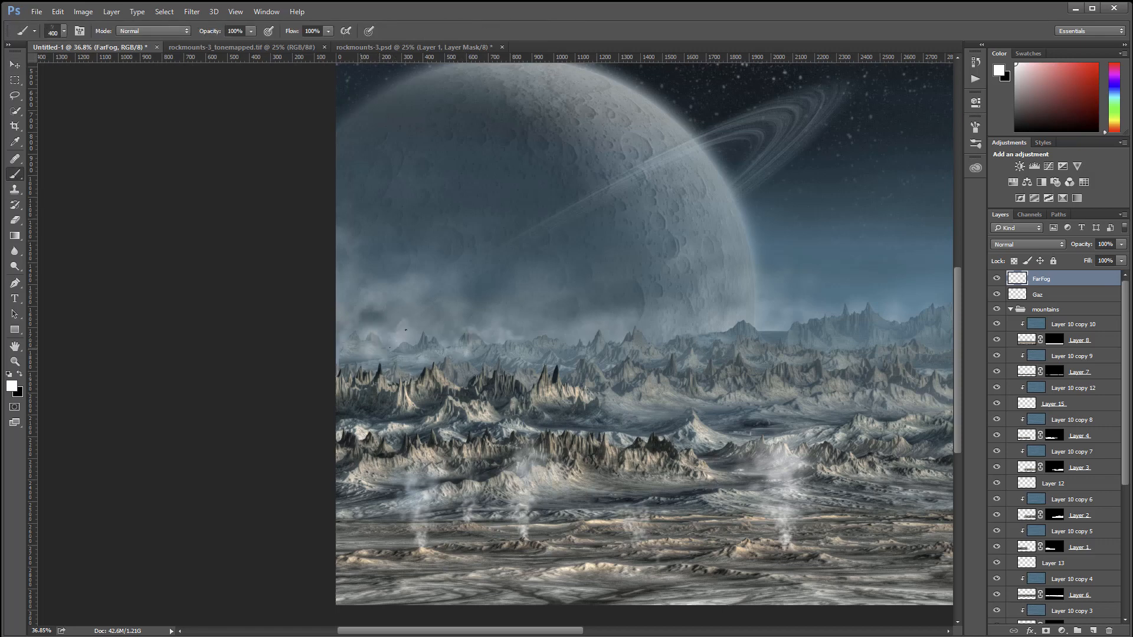
click(464, 349)
key(bracketright)
click(648, 347)
click(663, 342)
click(733, 349)
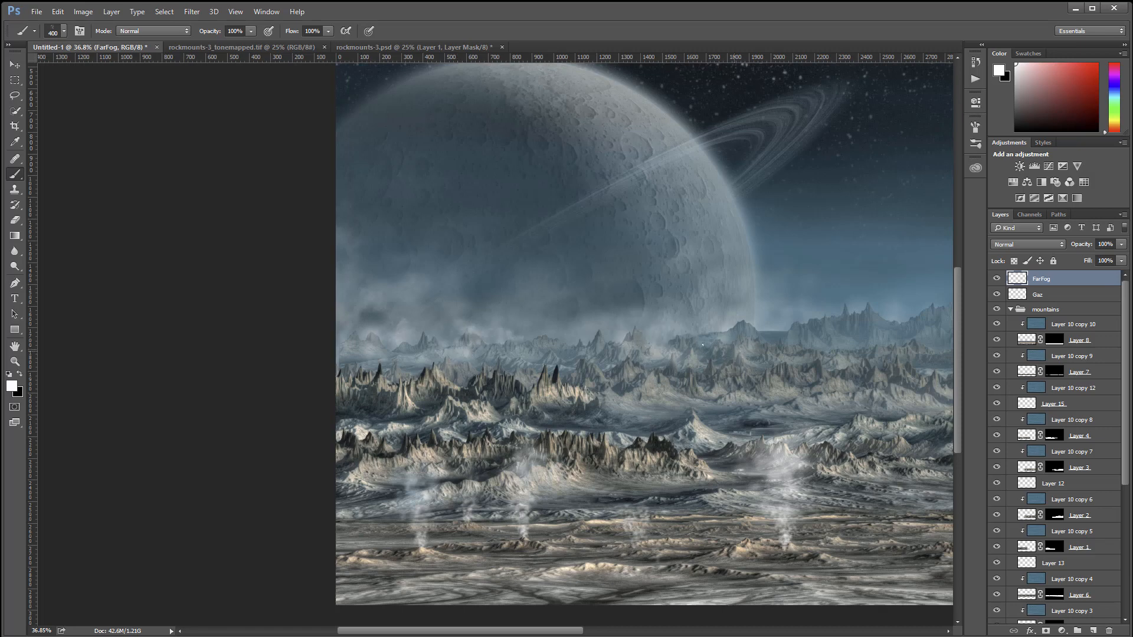
click(668, 342)
click(635, 344)
click(704, 347)
click(744, 333)
click(772, 346)
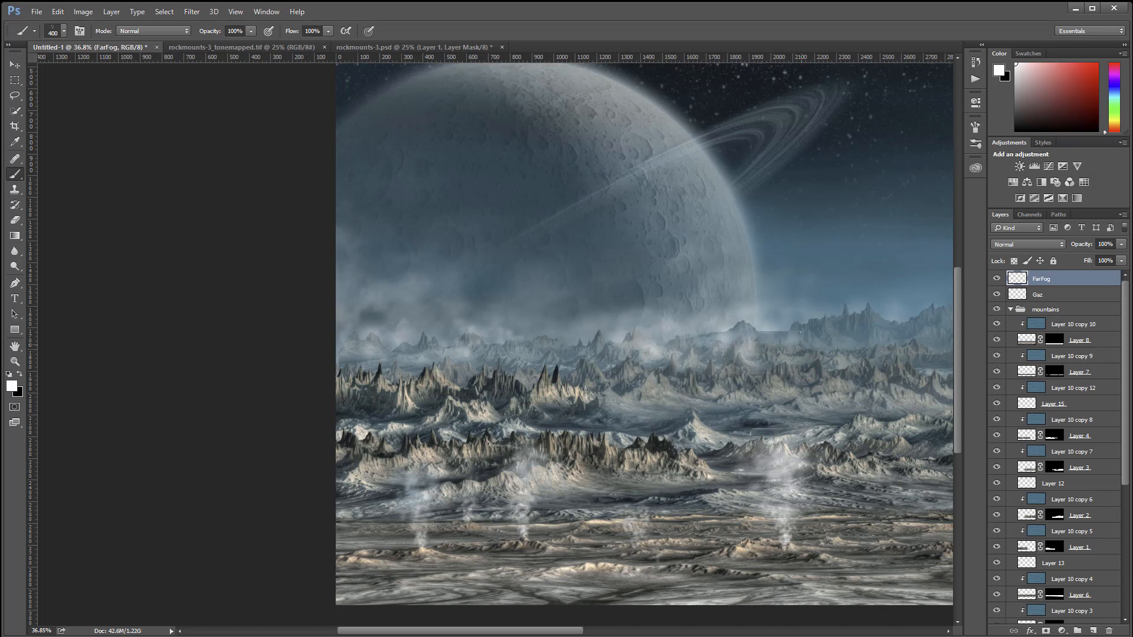
click(801, 343)
click(816, 332)
click(822, 335)
click(756, 340)
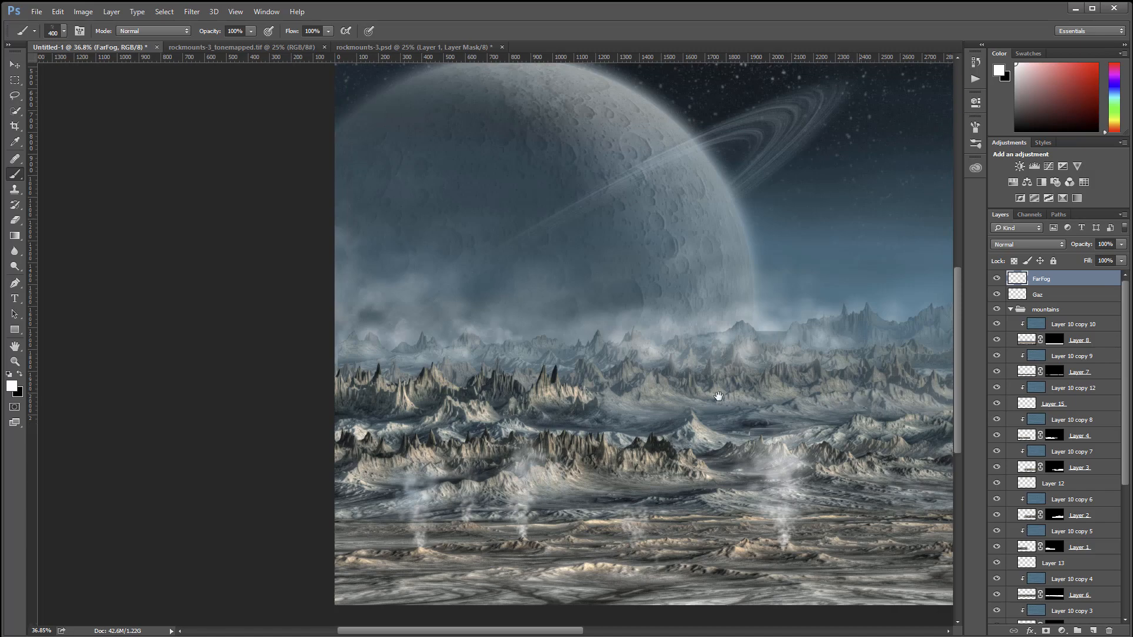
Continue the fog on FarFog along the horizon from the planet's edge to the base of the tall distant peaks.
drag(716, 394, 346, 386)
click(493, 315)
click(530, 308)
click(581, 316)
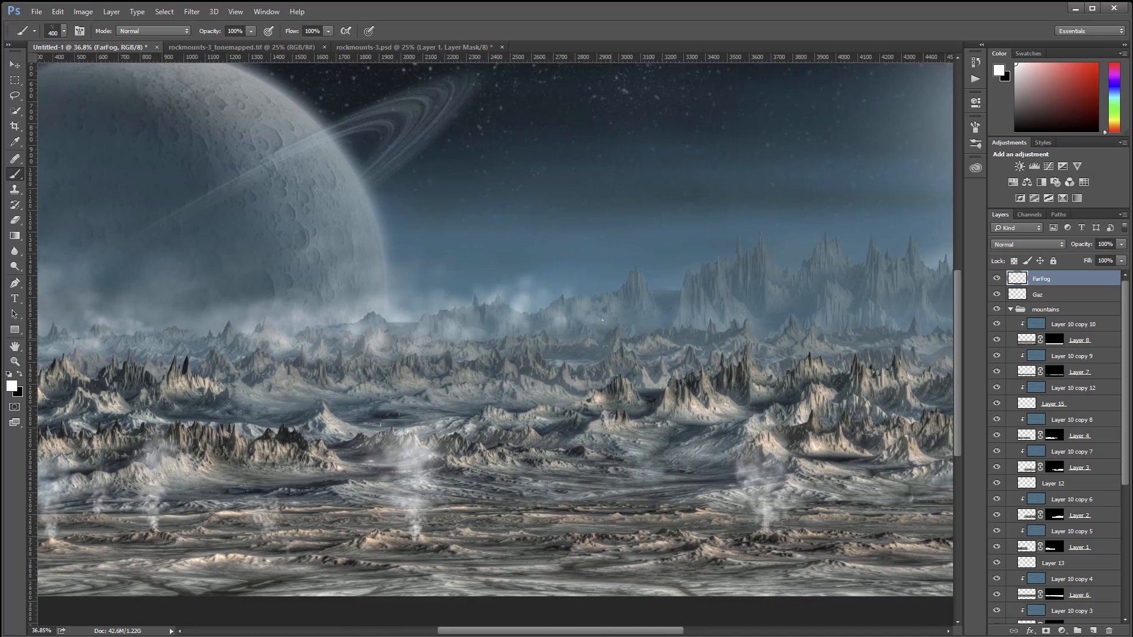
click(612, 337)
click(639, 319)
click(652, 310)
click(672, 299)
click(624, 295)
click(633, 294)
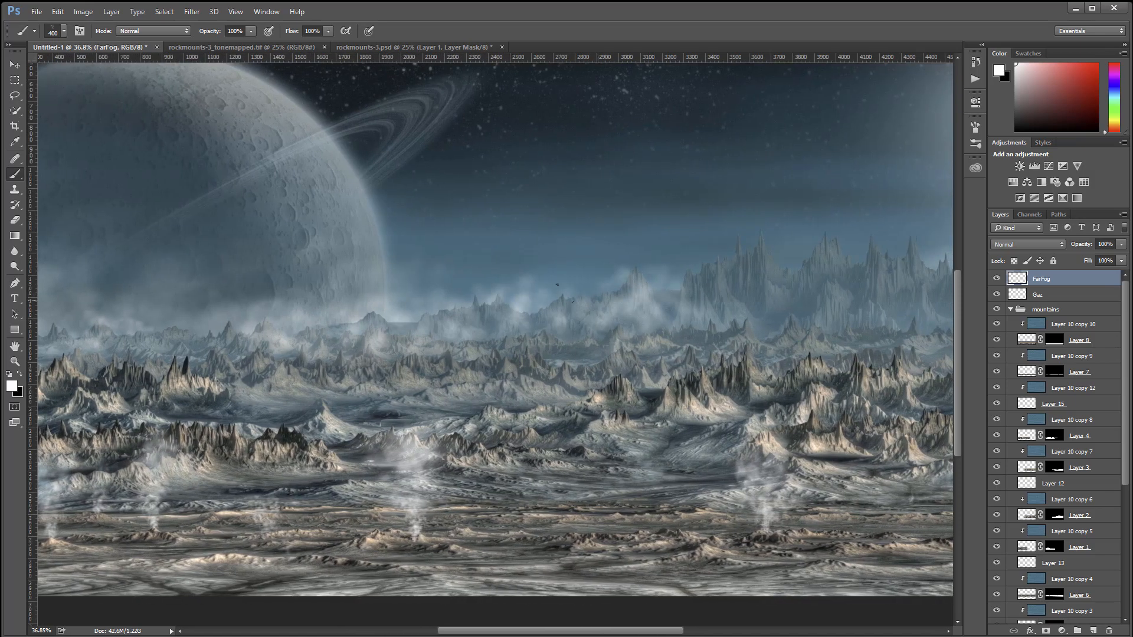
click(560, 308)
click(534, 319)
click(691, 298)
click(728, 313)
click(756, 310)
click(782, 314)
Paint fog over the tall distant peaks, continuing to the right edge of the image.
drag(766, 385, 593, 371)
click(676, 302)
click(686, 298)
click(626, 279)
click(612, 276)
click(619, 262)
click(696, 295)
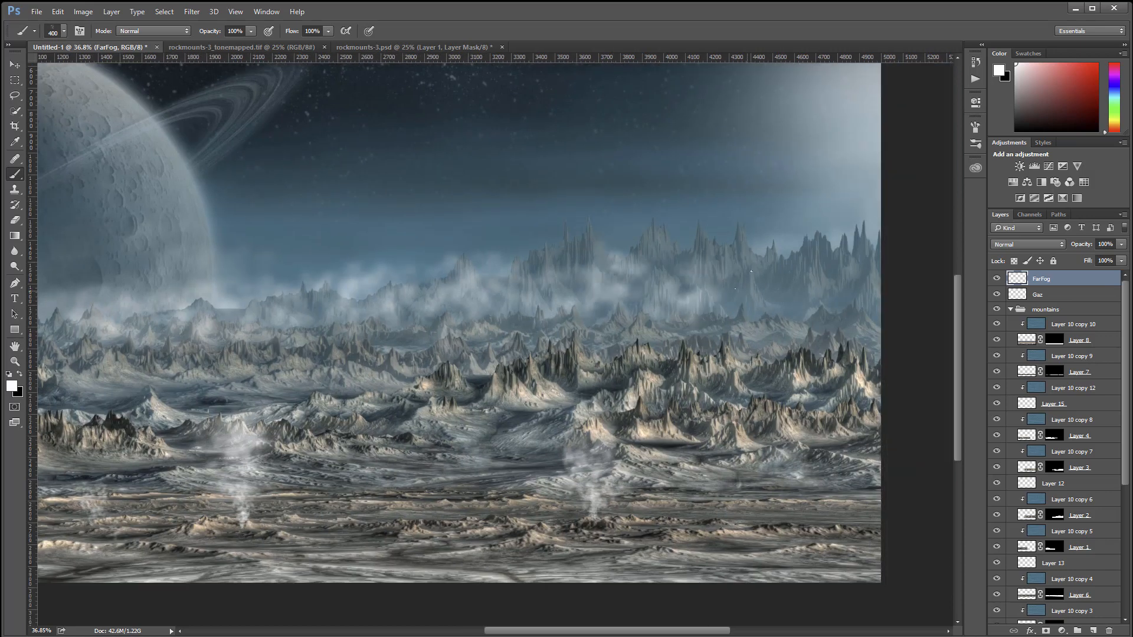
click(753, 294)
click(785, 295)
click(820, 289)
Add a lower band of fog over the distant ridges beneath the planet, working back to the image's left edge.
drag(465, 396, 764, 367)
click(566, 283)
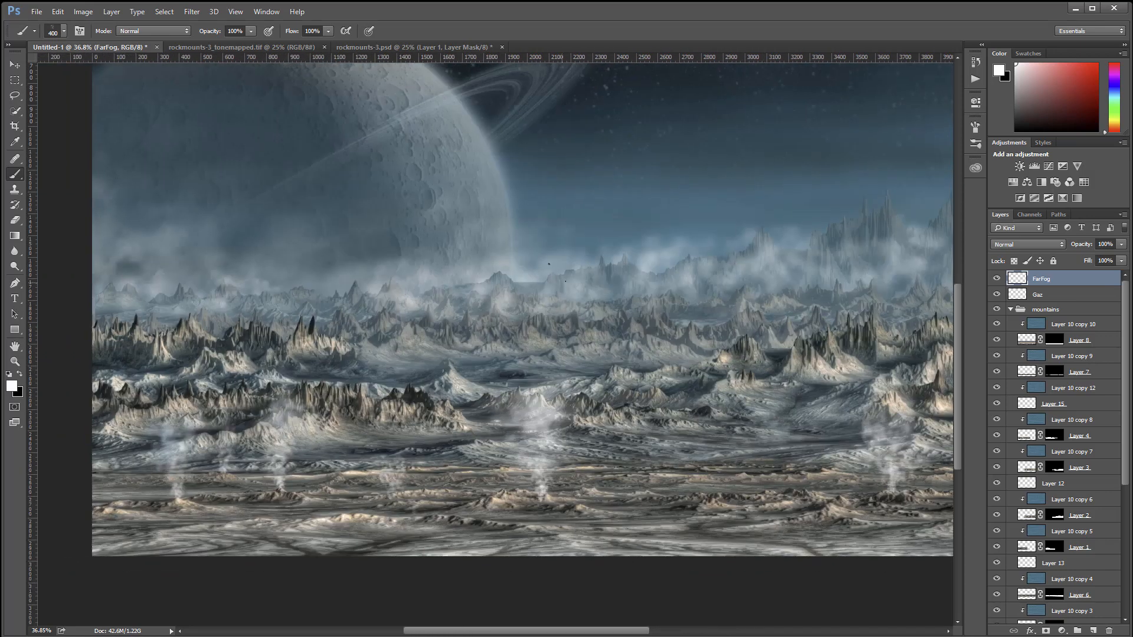
click(507, 301)
click(459, 324)
click(413, 319)
click(360, 312)
click(309, 308)
click(280, 303)
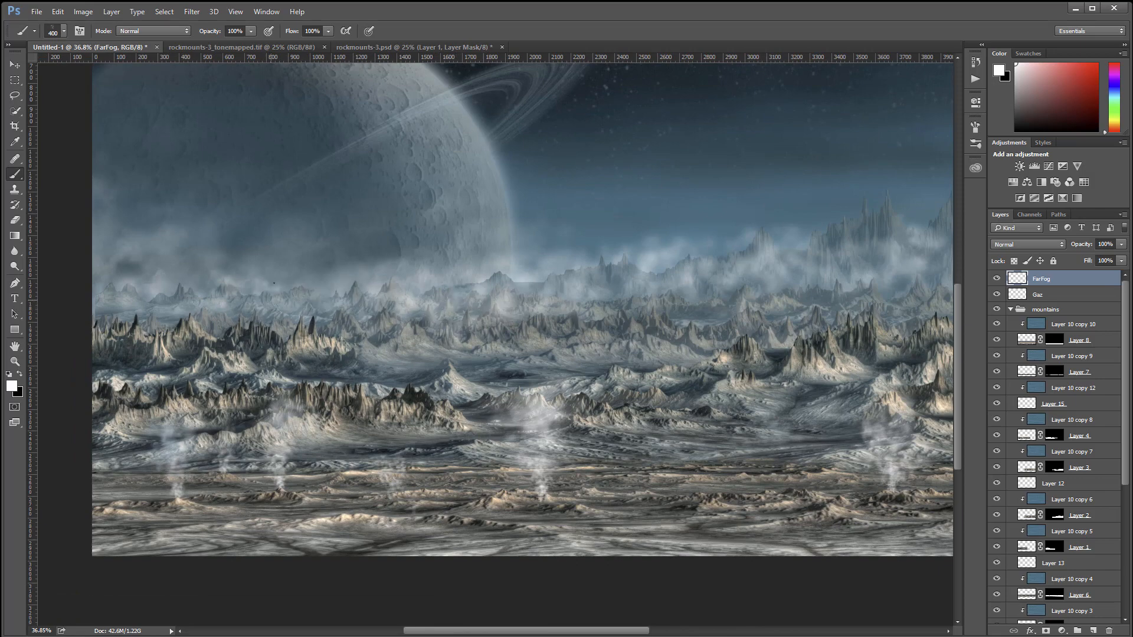
click(270, 302)
click(190, 303)
click(127, 300)
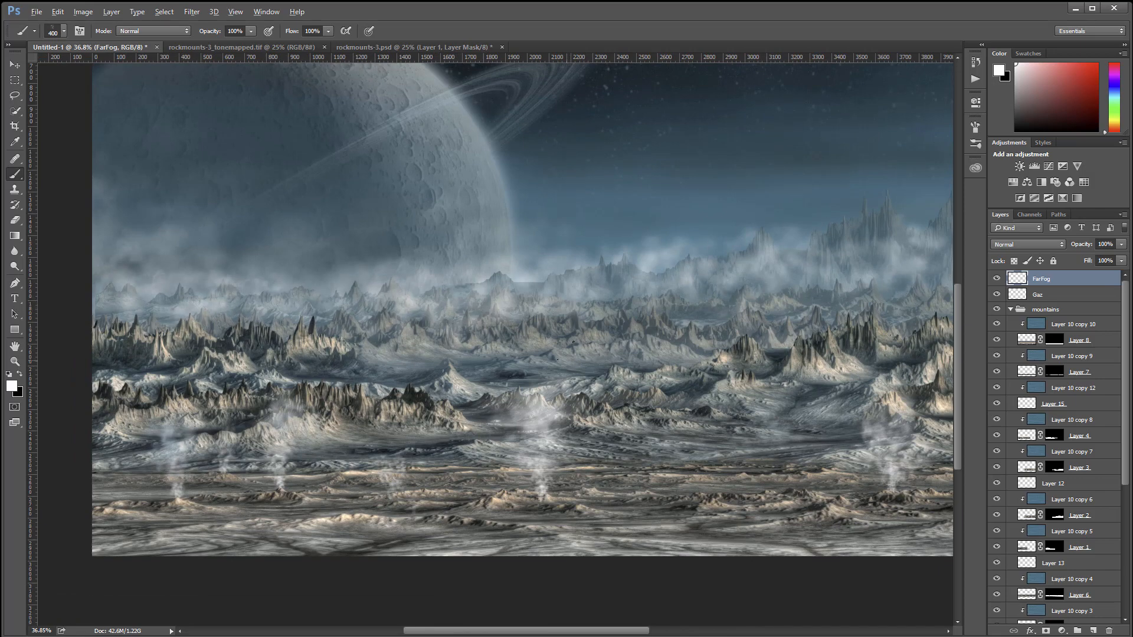
Apply a Motion Blur to FarFog with an angle of 0° and a distance of 430 pixels.
scroll(573, 341, down, 3)
key(alt)
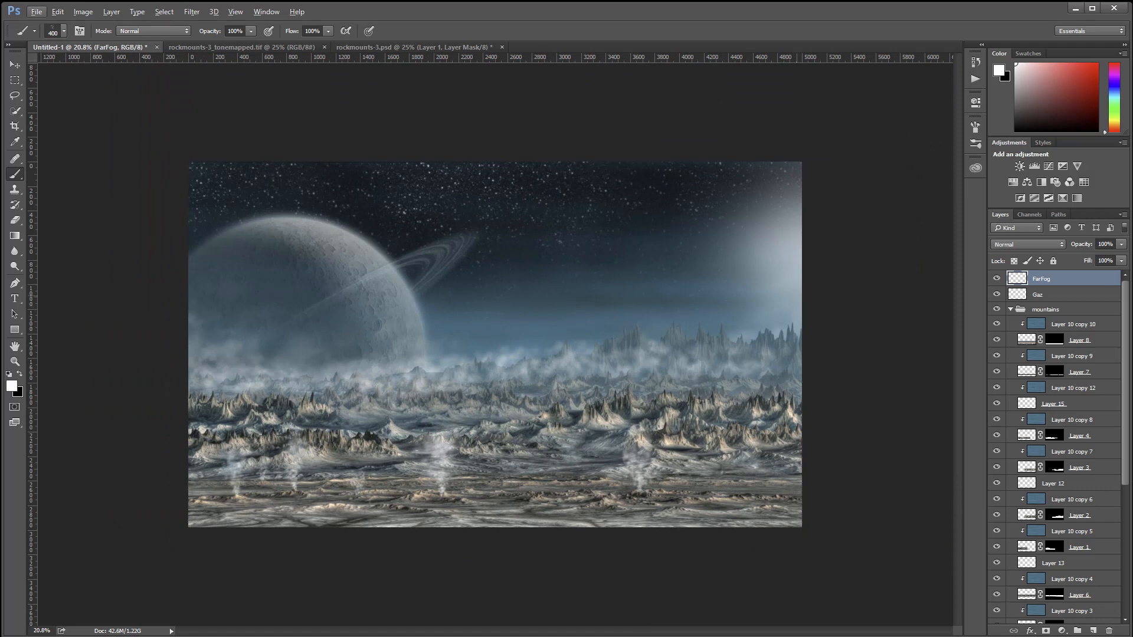
click(193, 13)
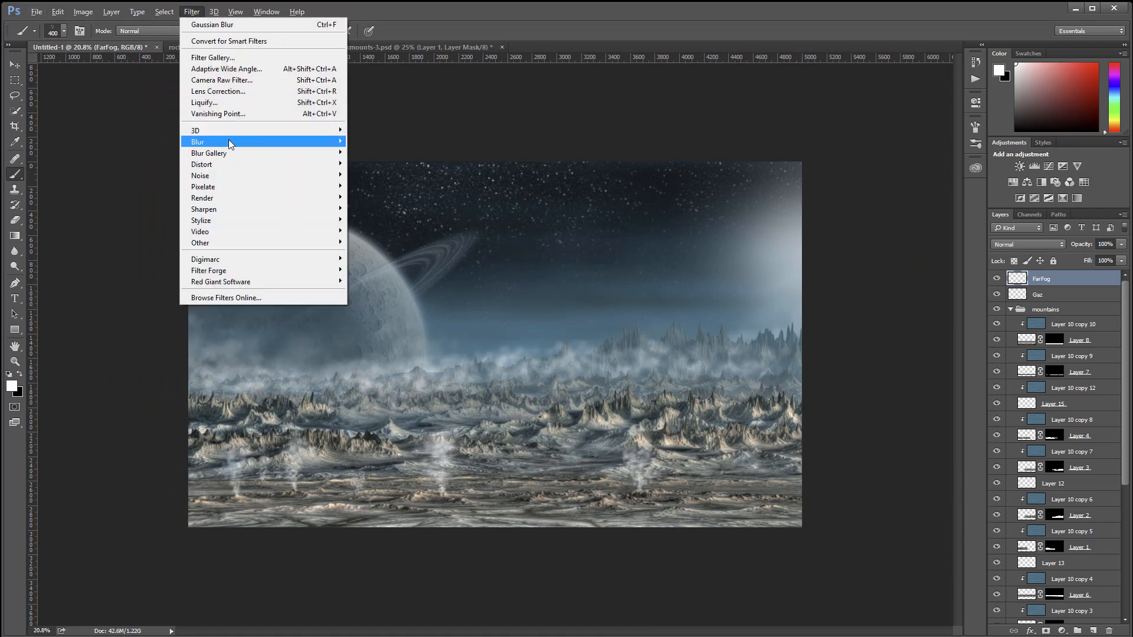
mouse_move(231, 143)
click(140, 209)
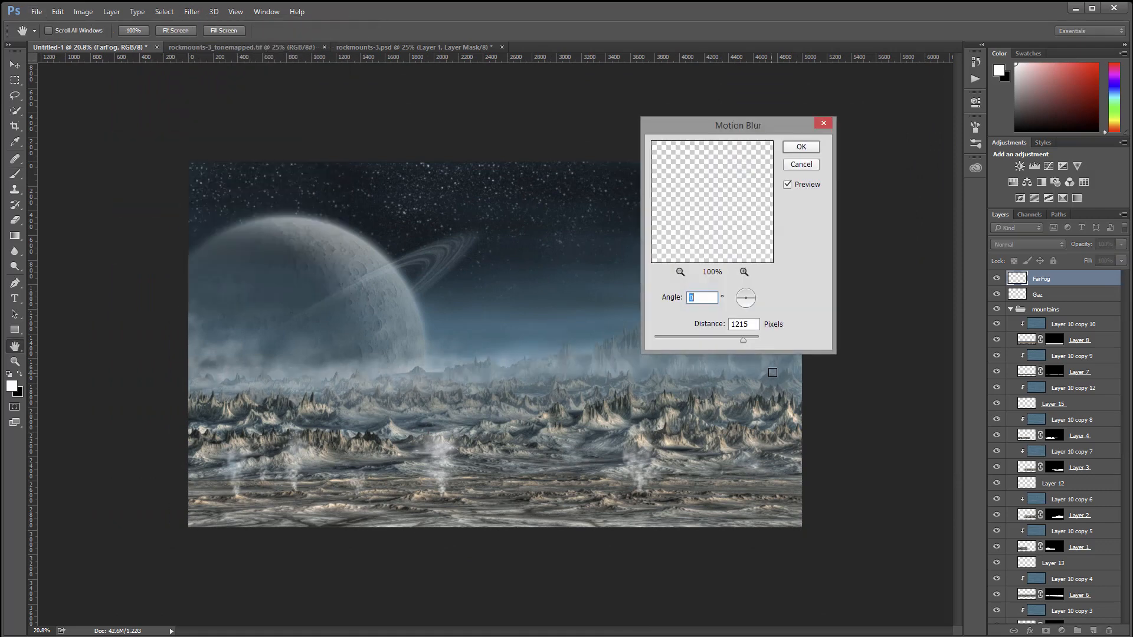
drag(752, 345, 728, 344)
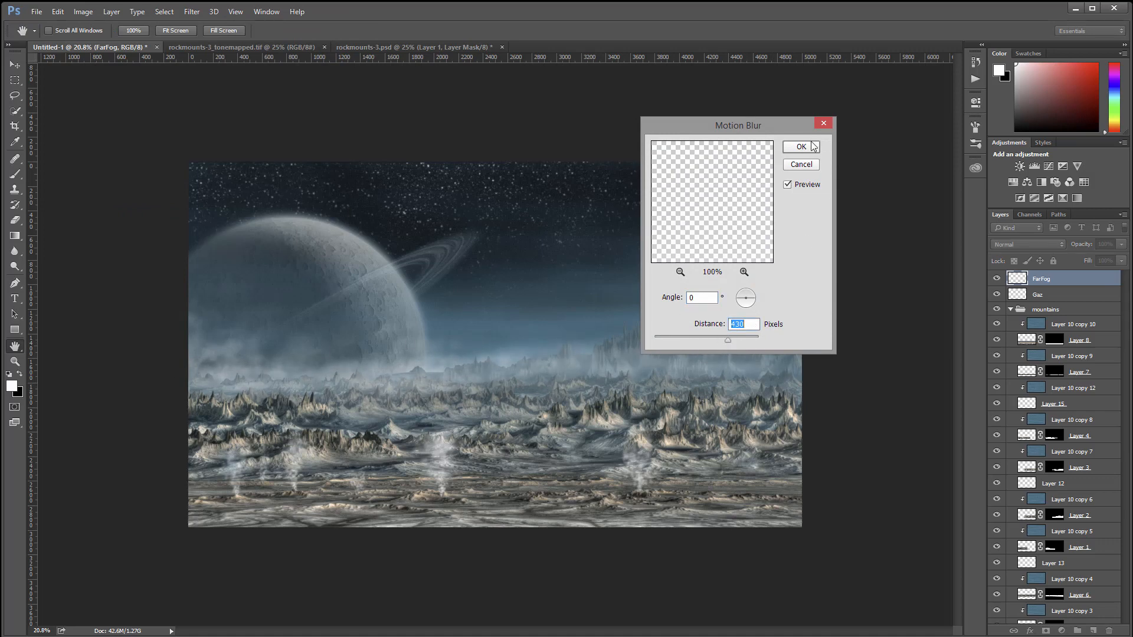
click(810, 146)
key(b)
Set FarFog's blend mode to Soft Light and toggle its visibility to compare the image with and without the fog.
click(1038, 244)
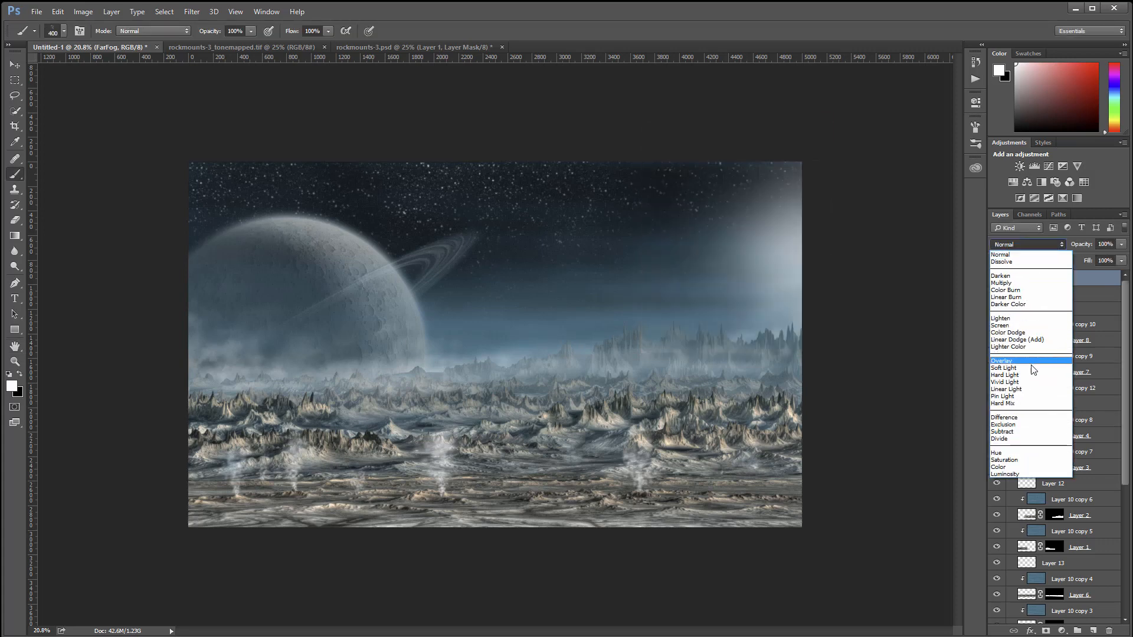
click(1032, 368)
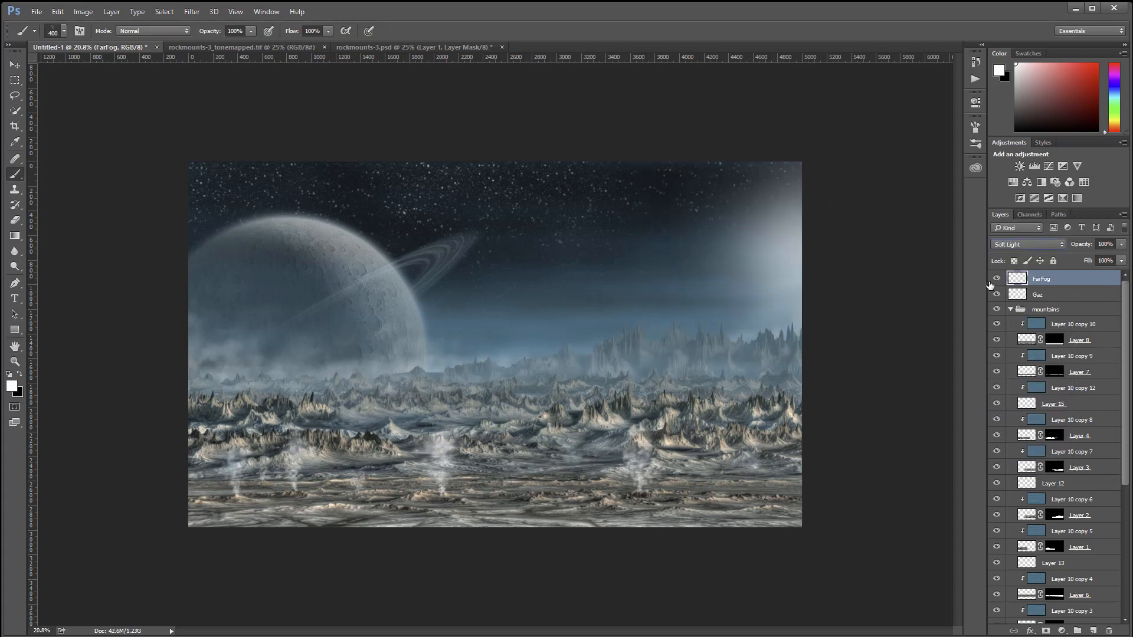
click(996, 280)
click(996, 279)
click(996, 280)
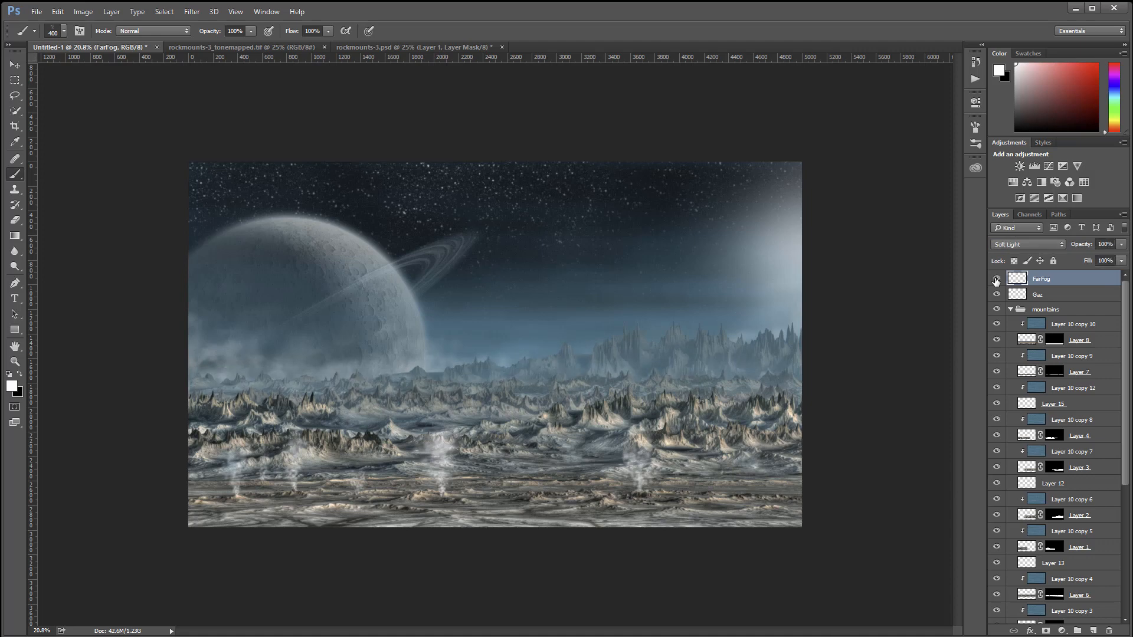
click(996, 279)
click(996, 279)
click(996, 279)
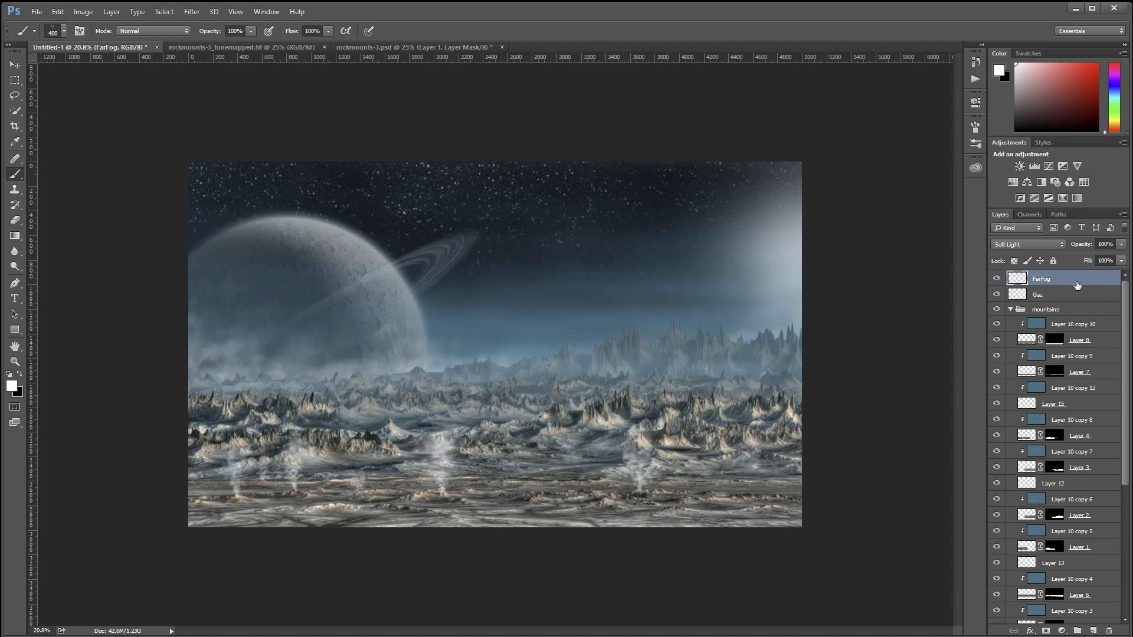
Stamp all visible layers into a new top layer named ref and collapse the mountains group.
key(ctrl+shift+alt+e)
double_click(1042, 279)
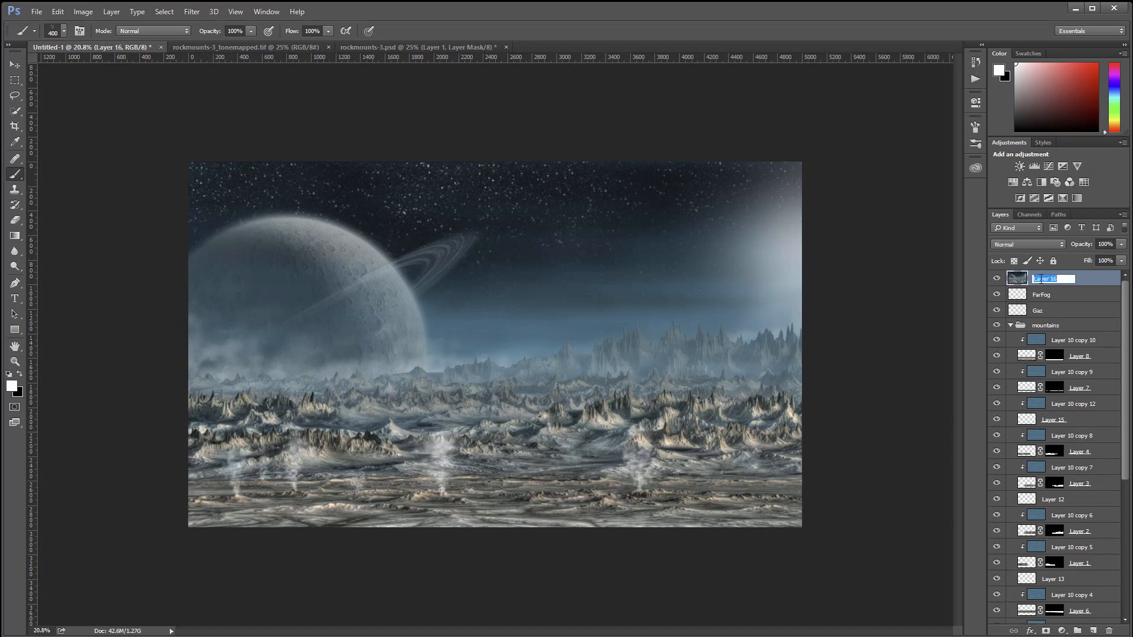
text(ref)
key(Return)
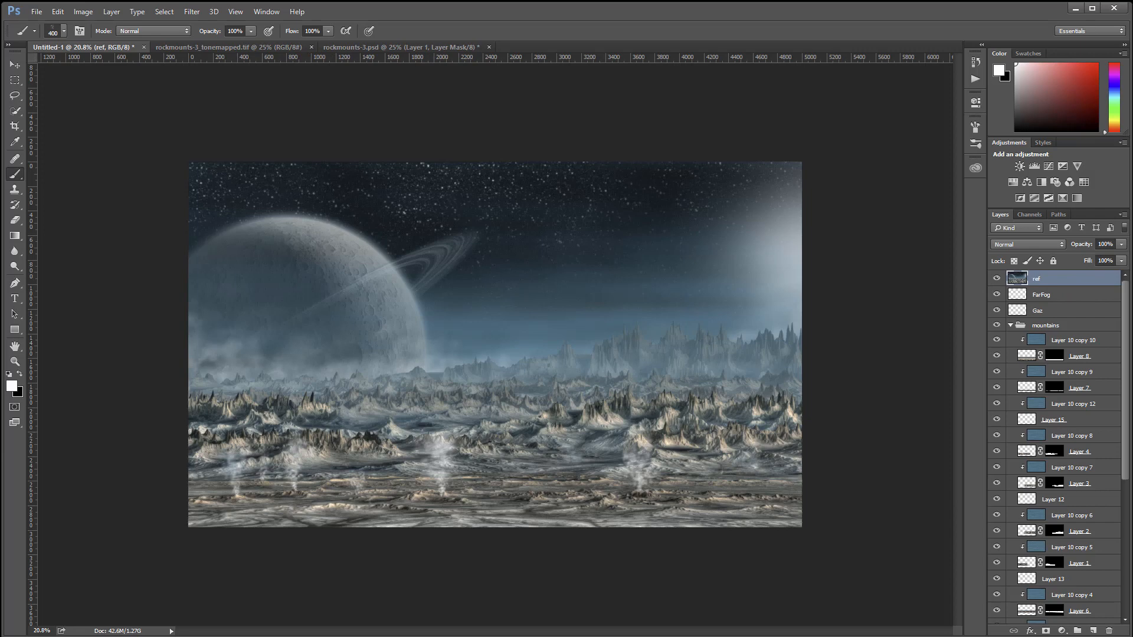
click(1010, 325)
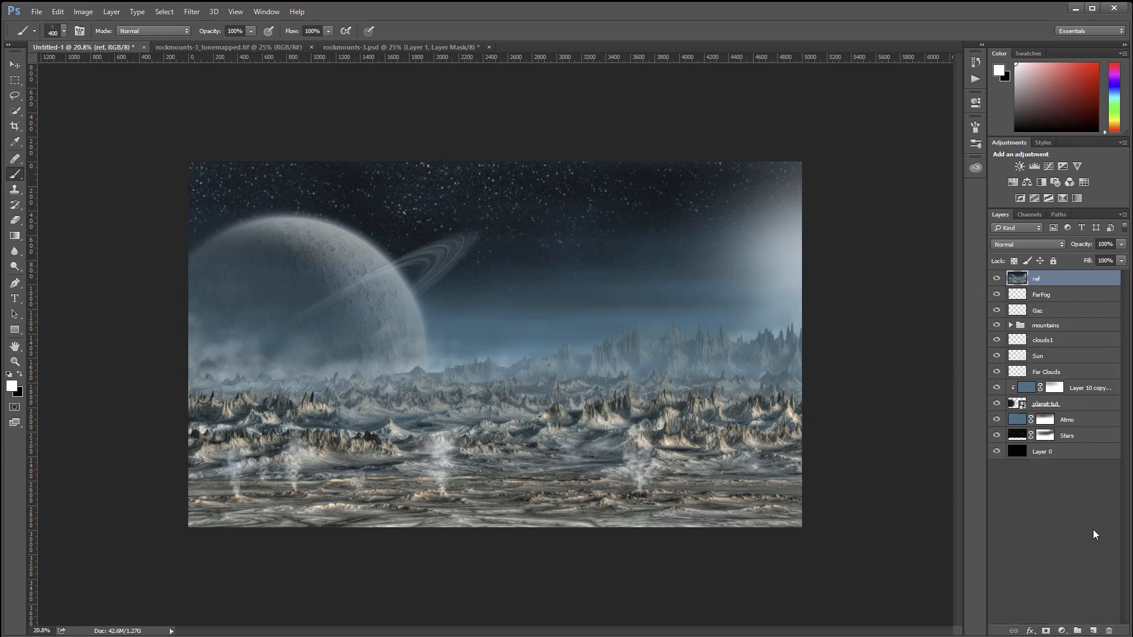
Create a new layer above ref and name it lf.
click(1093, 631)
double_click(1048, 280)
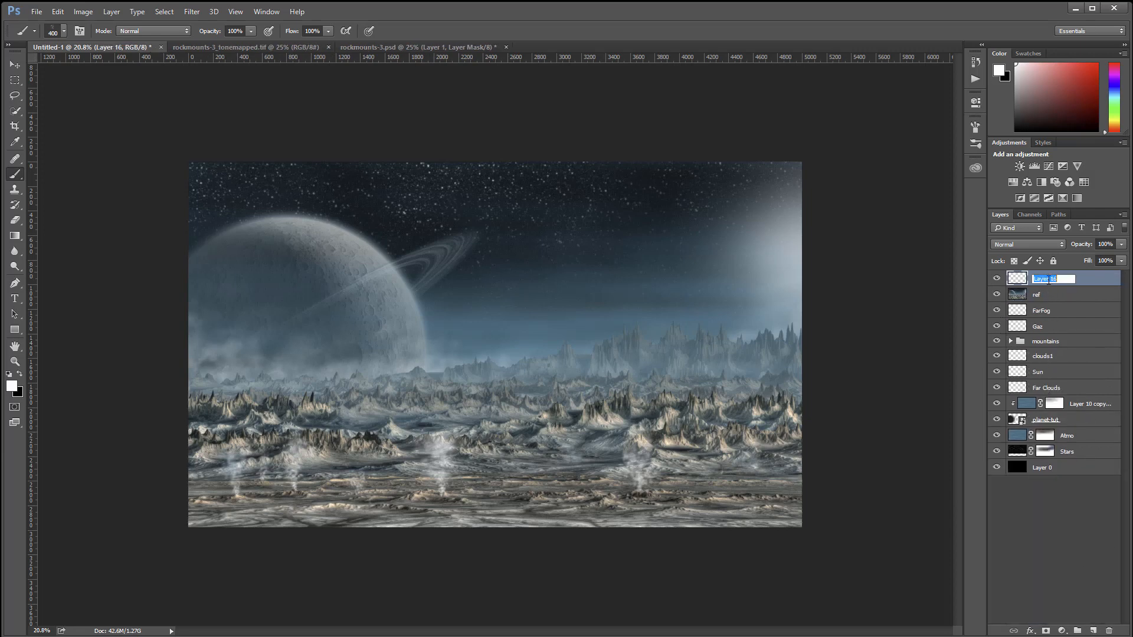
text(li)
click(1098, 285)
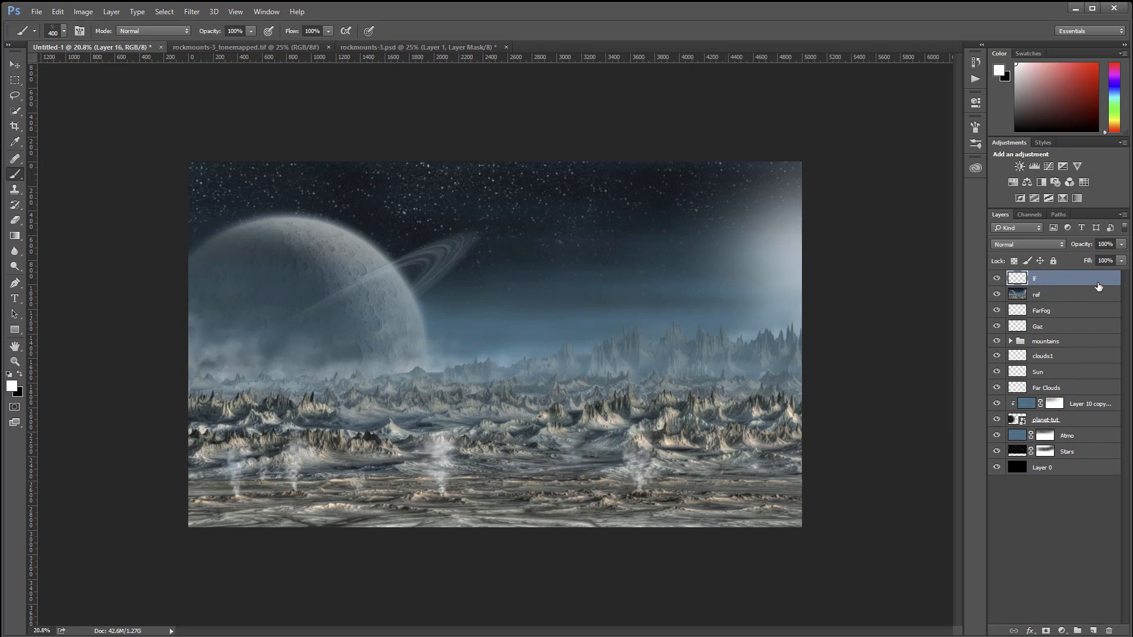
Set the lf layer's blend mode to Screen and fill it with black as the foreground color.
click(1049, 247)
click(1043, 324)
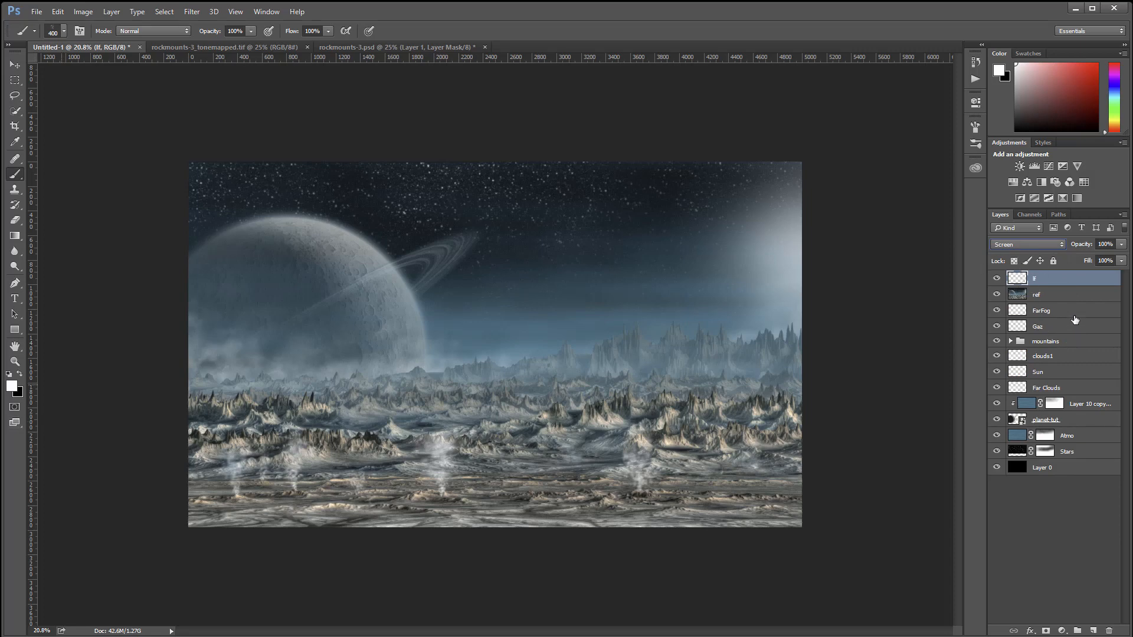
click(23, 376)
click(58, 12)
click(141, 180)
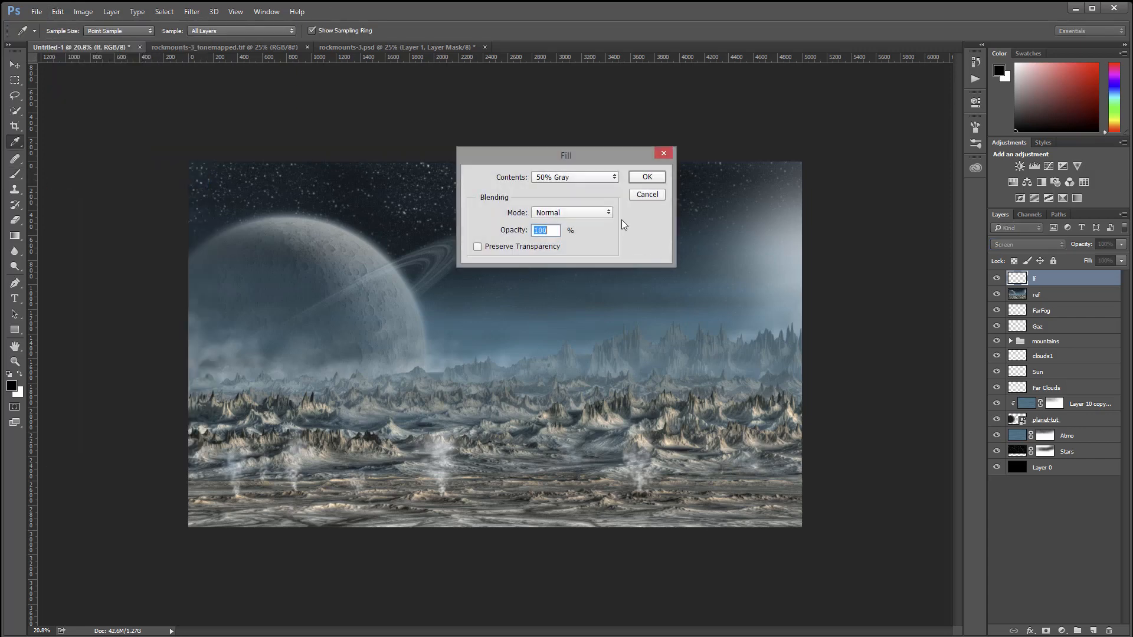
click(603, 175)
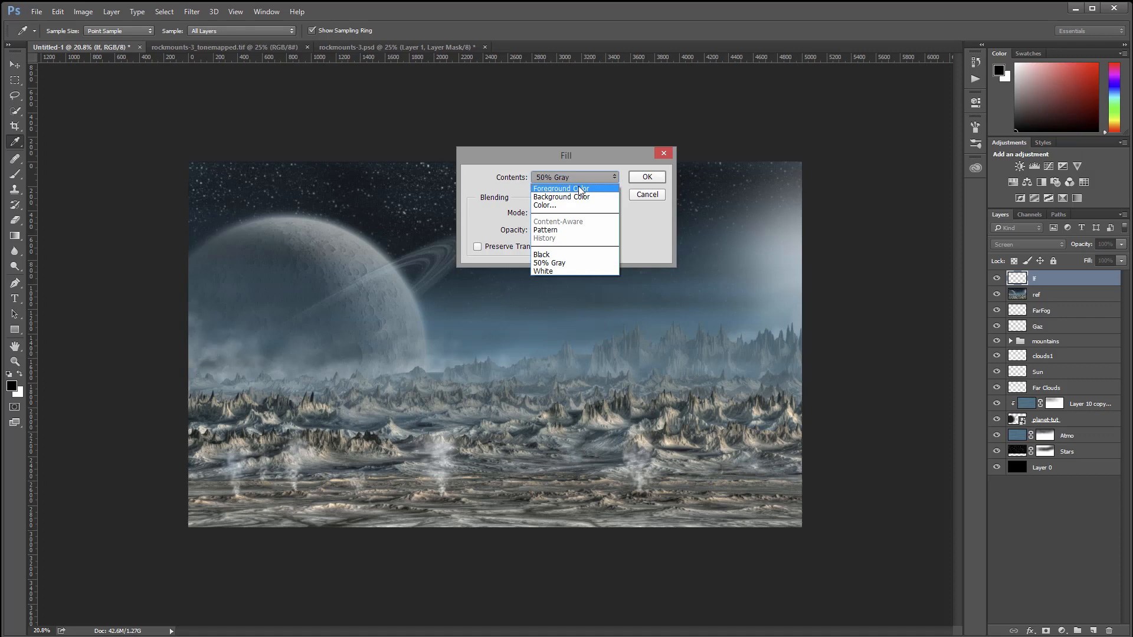
click(579, 189)
click(643, 173)
key(b)
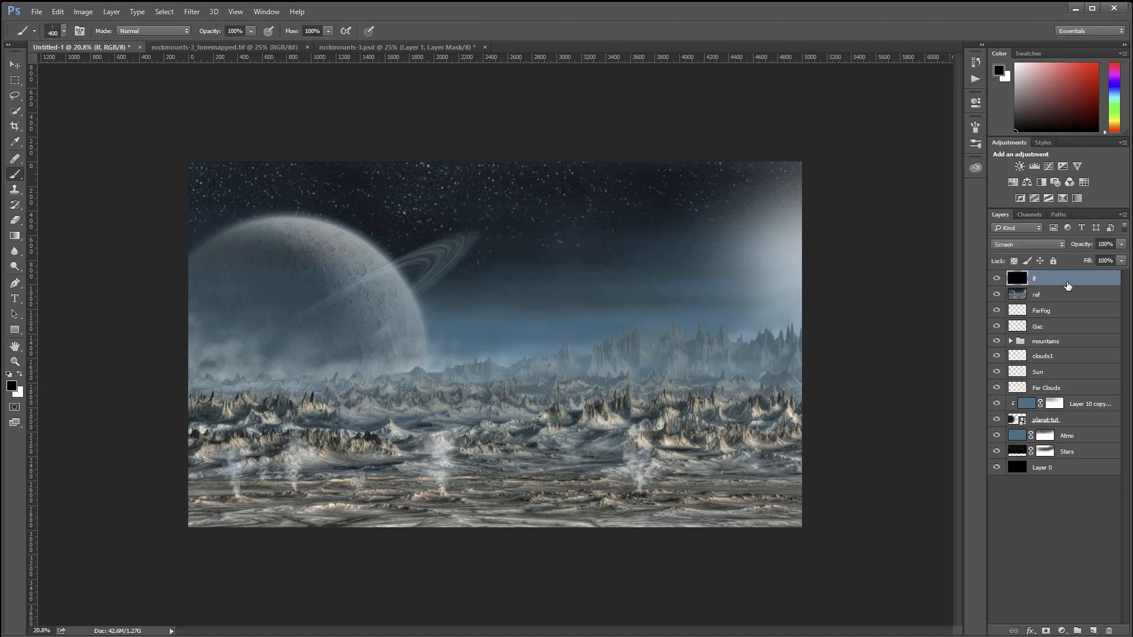
Duplicate the black lf layer twice and reselect the original lf layer.
key(ctrl+j)
key(ctrl+j)
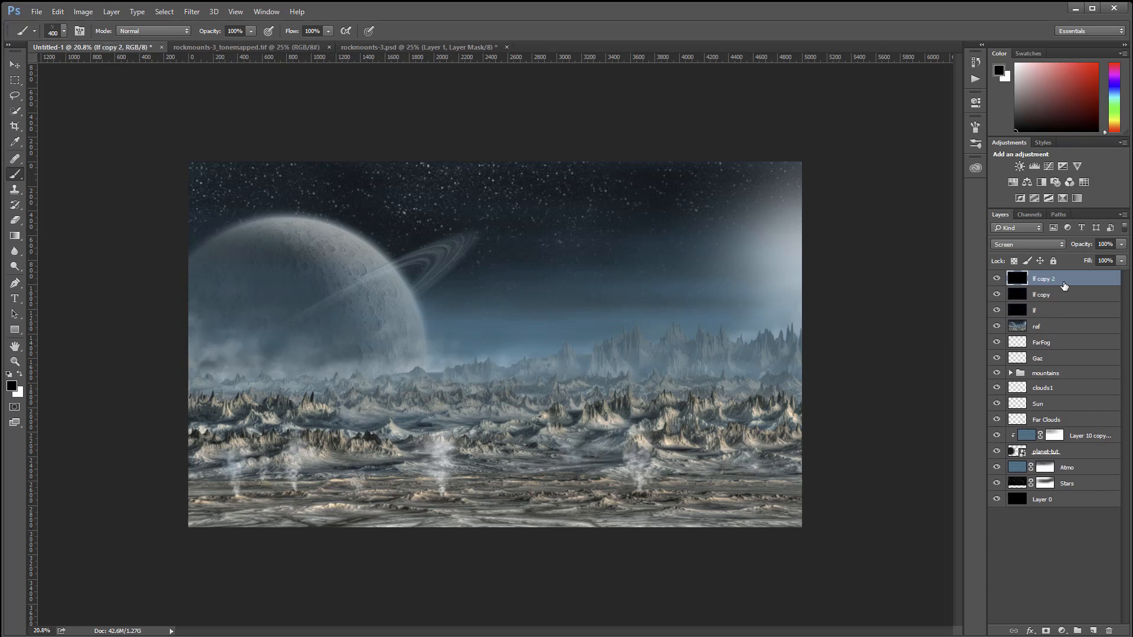
click(1062, 315)
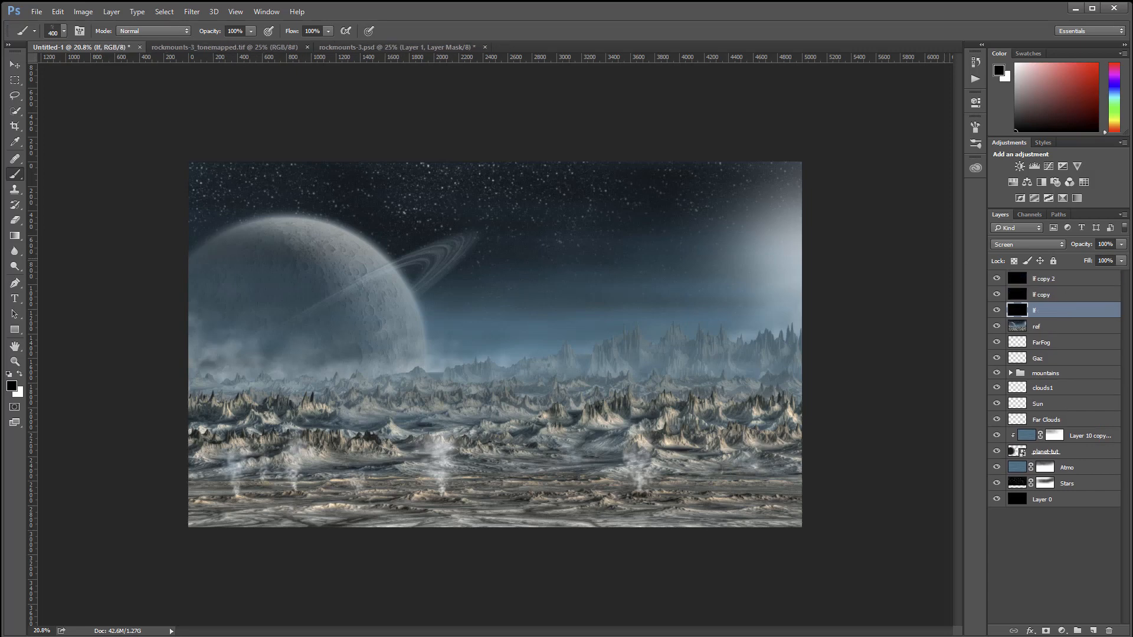
Open the Knoll Light Factory filter on the lf layer and set its background layer to ref.
click(192, 12)
mouse_move(281, 285)
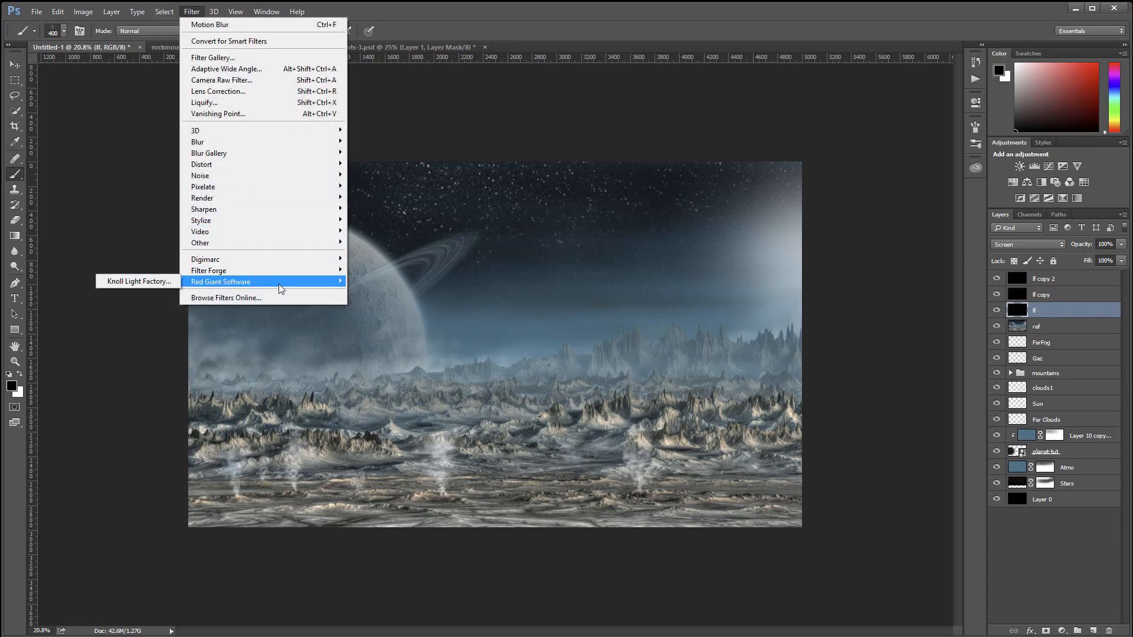
click(129, 281)
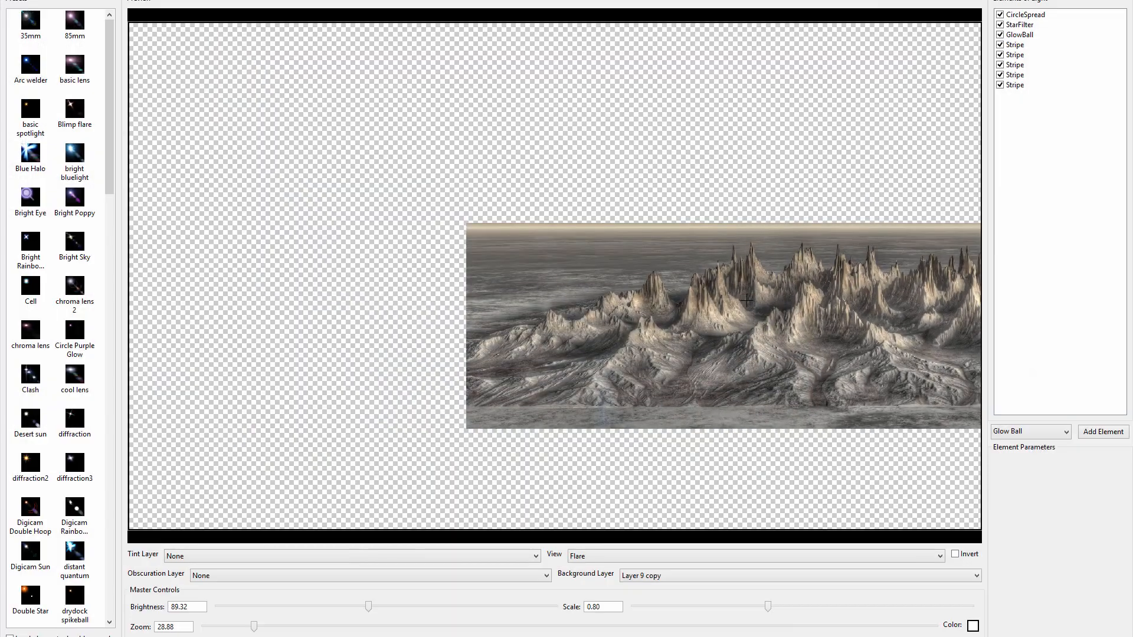
click(763, 576)
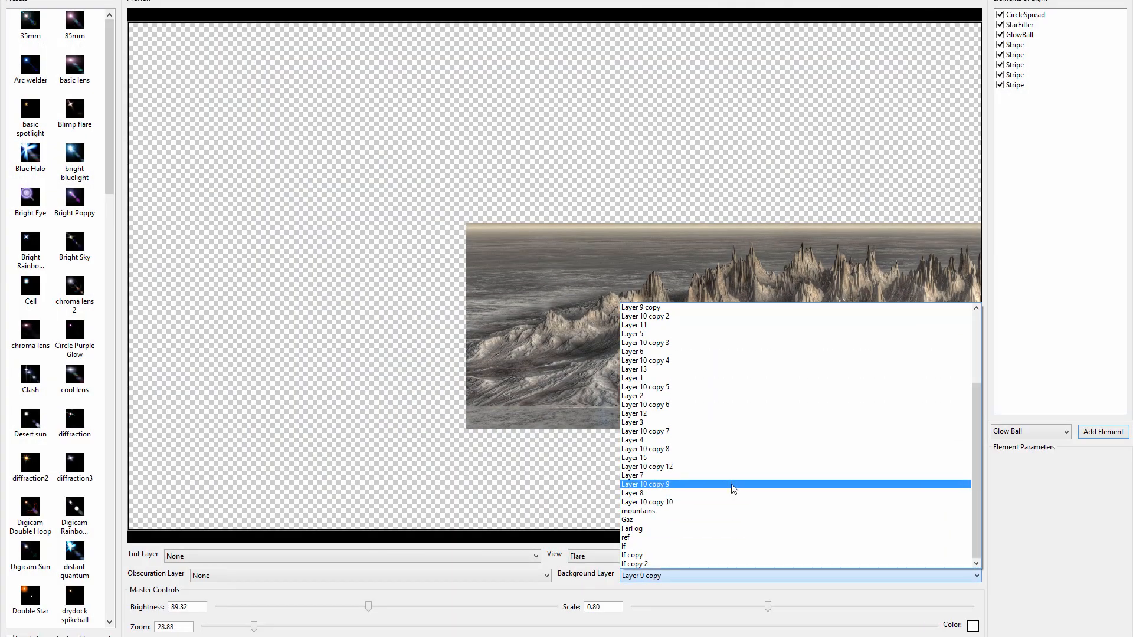
click(725, 538)
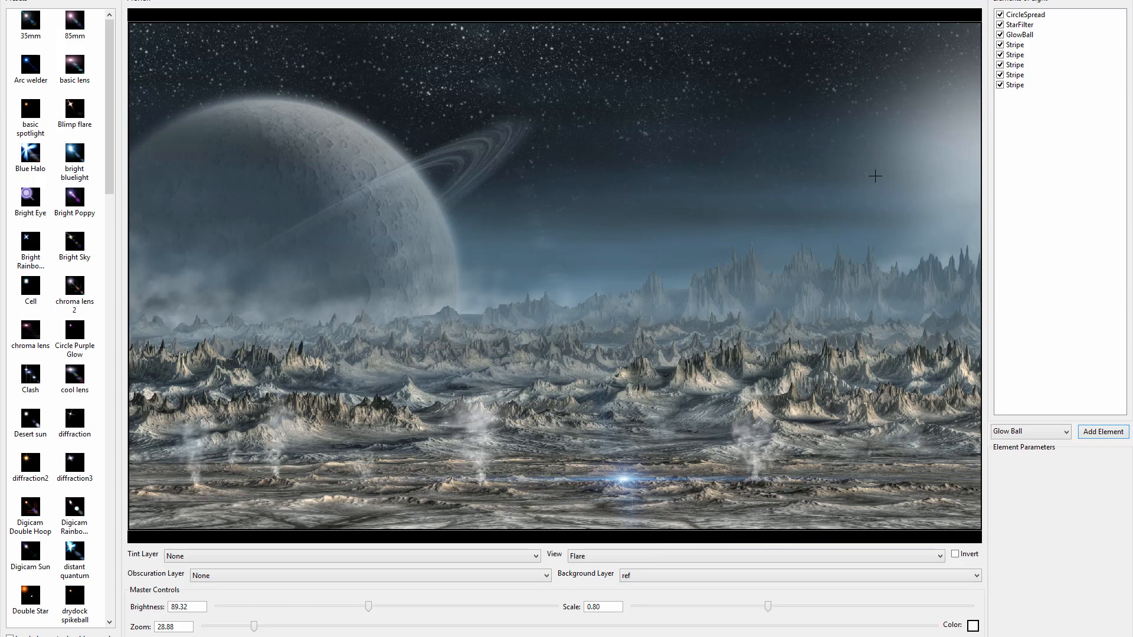
Load the GAPLightL... flare preset and position the flare at the sun glow on the image's right edge.
drag(939, 133, 977, 158)
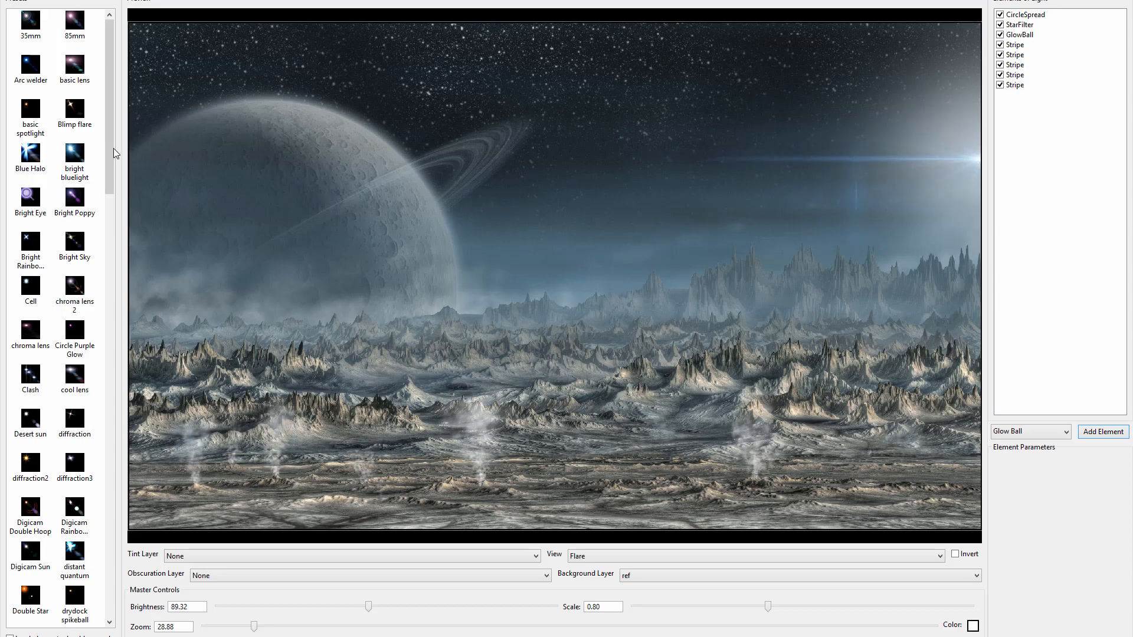
drag(114, 150, 102, 326)
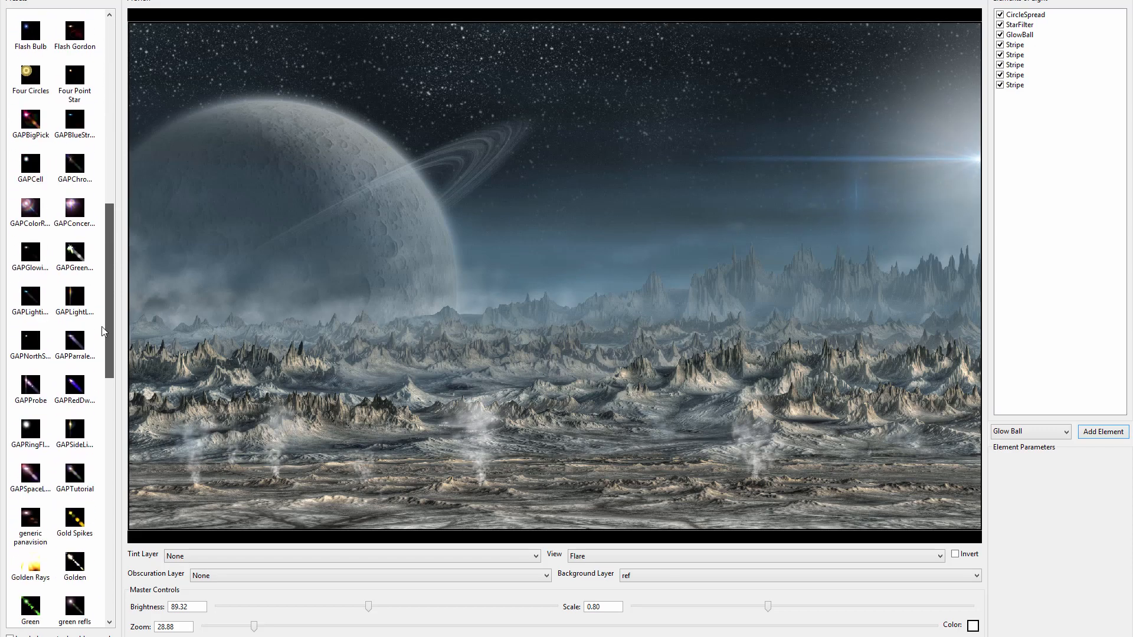
click(66, 314)
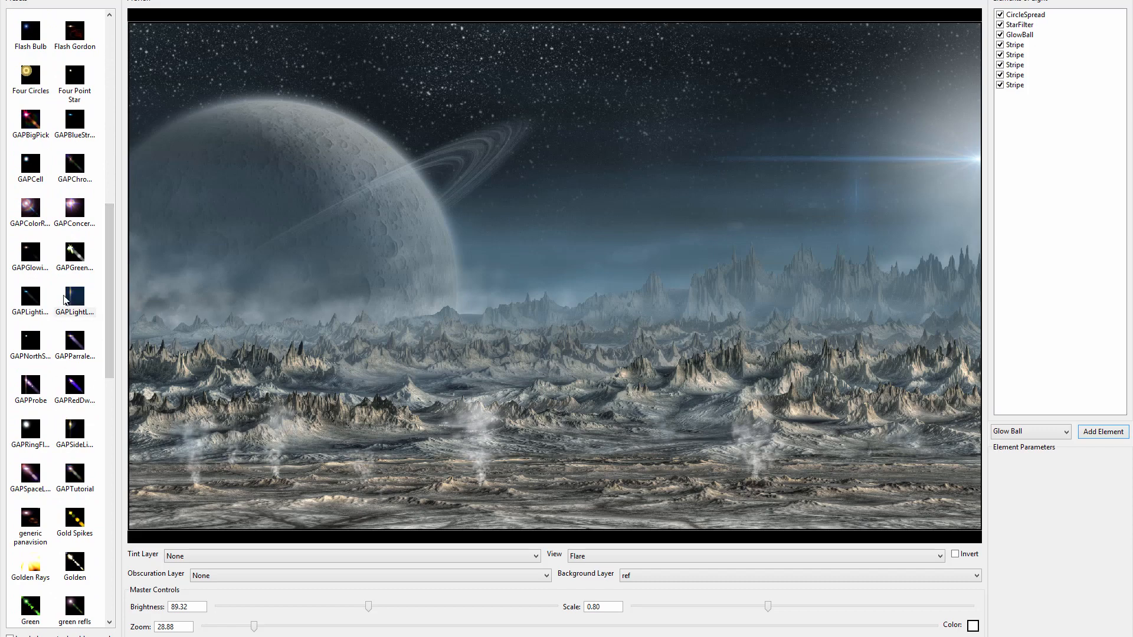
drag(961, 147, 970, 170)
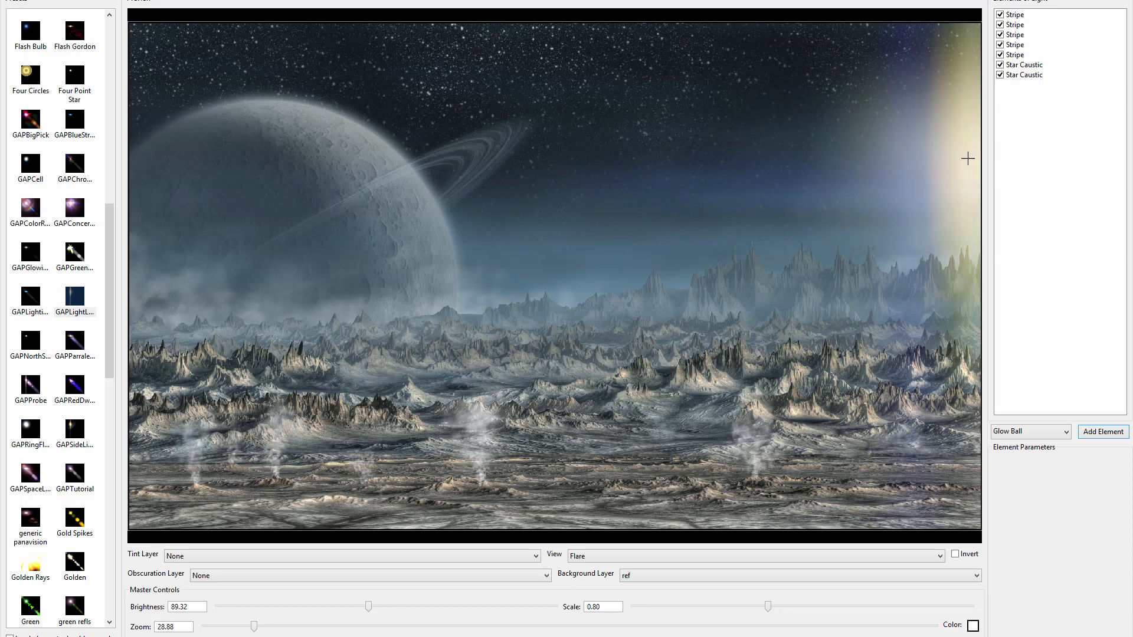
Set the angle of the second and third Stripe elements to 0.
click(1016, 16)
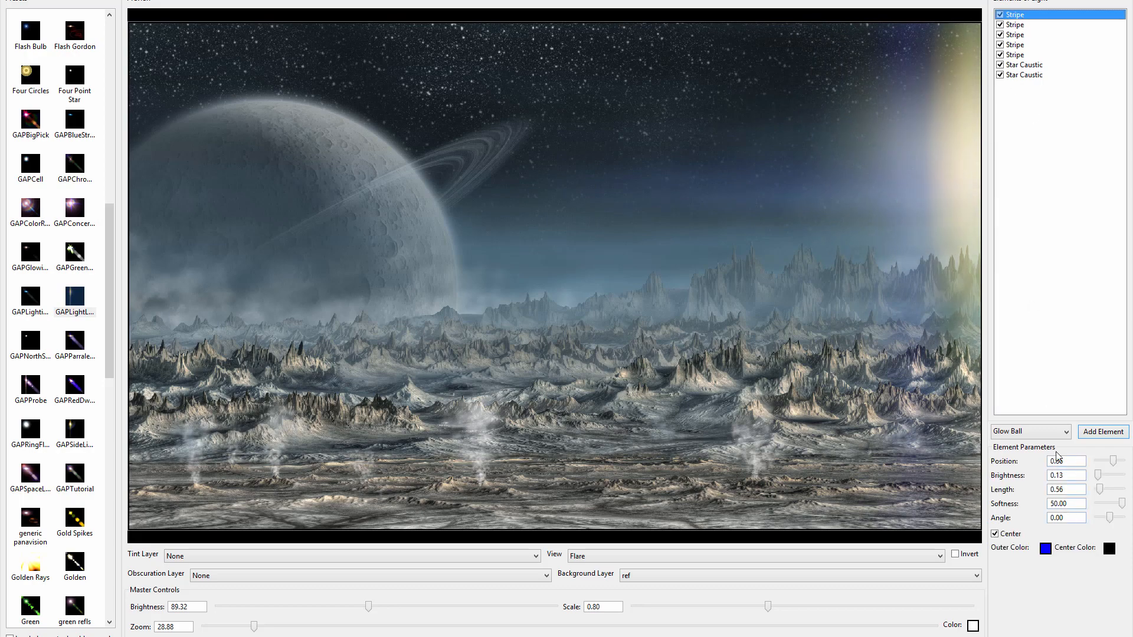
click(1018, 25)
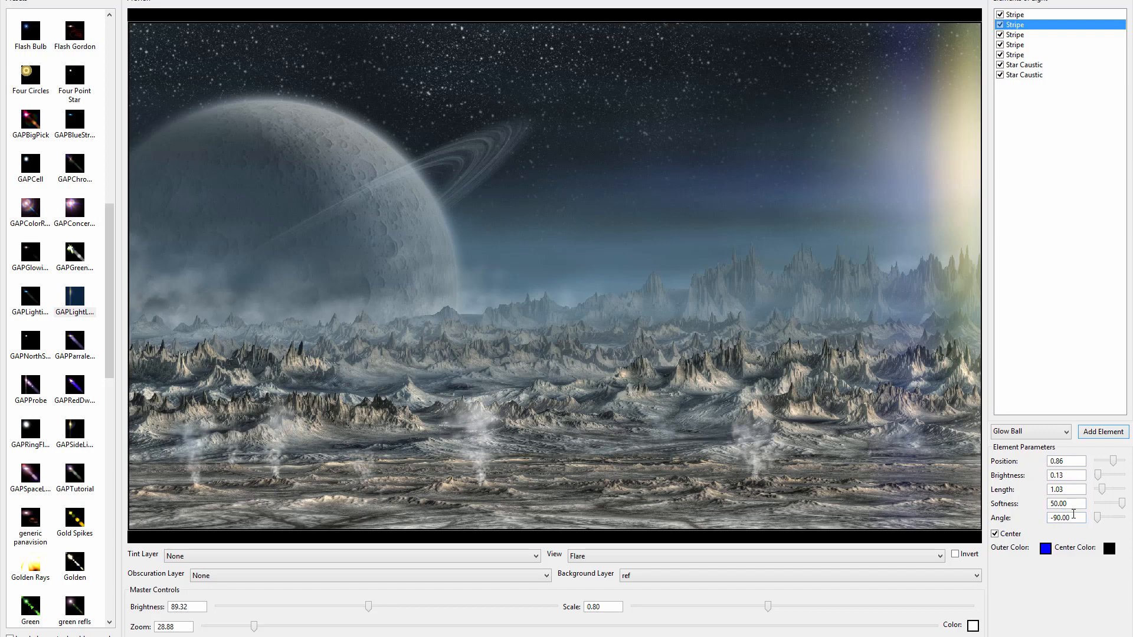
click(1016, 36)
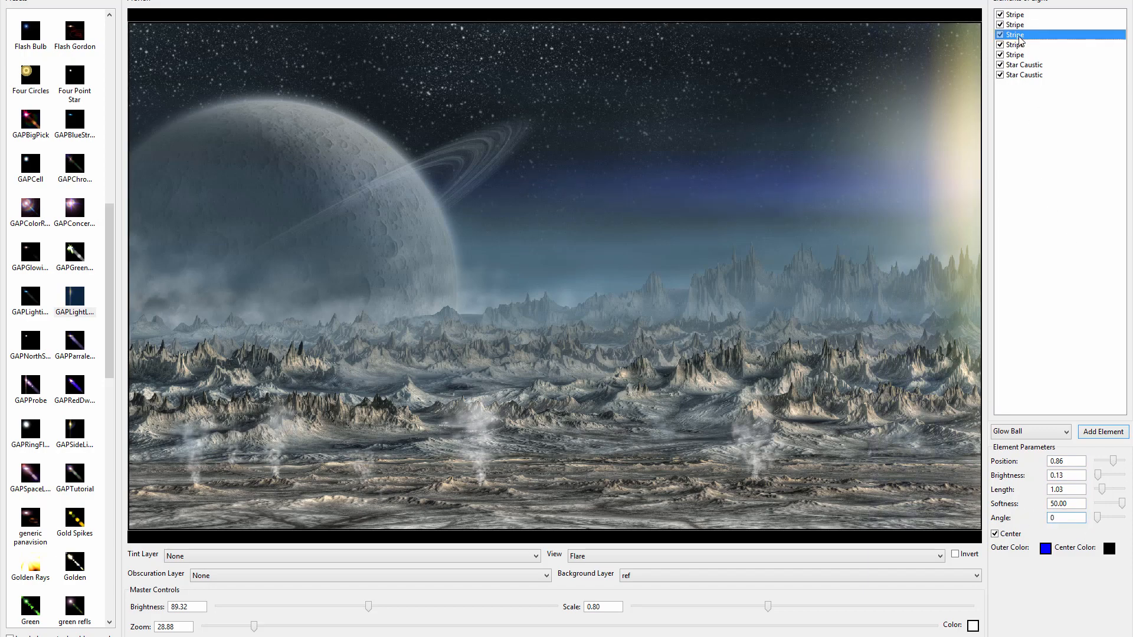
double_click(1067, 518)
text(0)
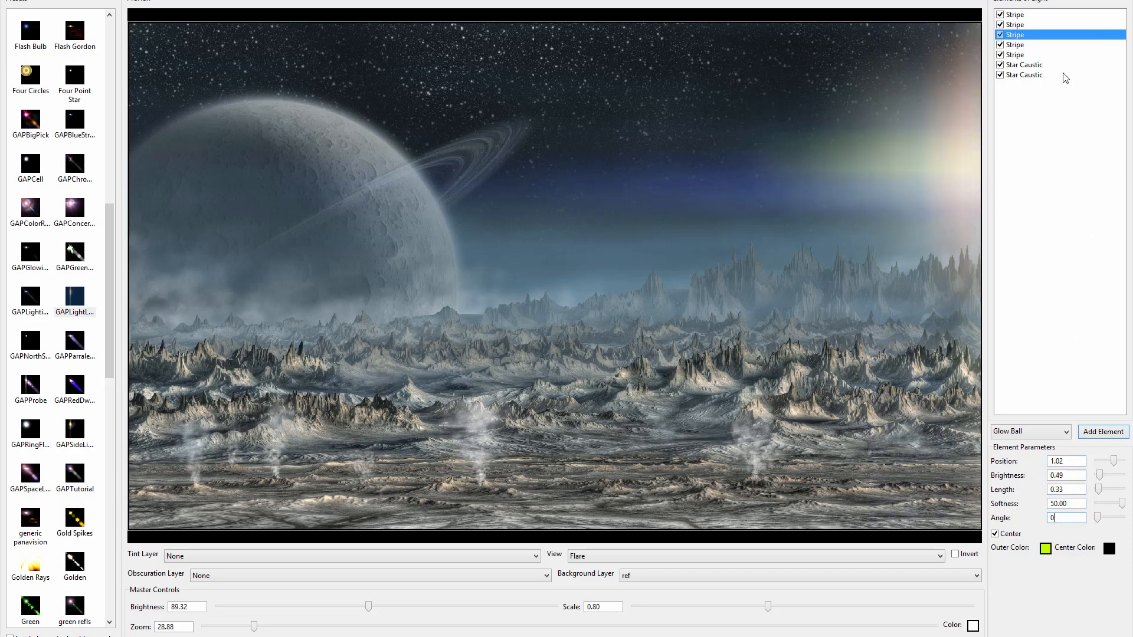
Set the angle of the fourth and fifth Stripe elements to 0 and shift the flare slightly upward.
click(1023, 46)
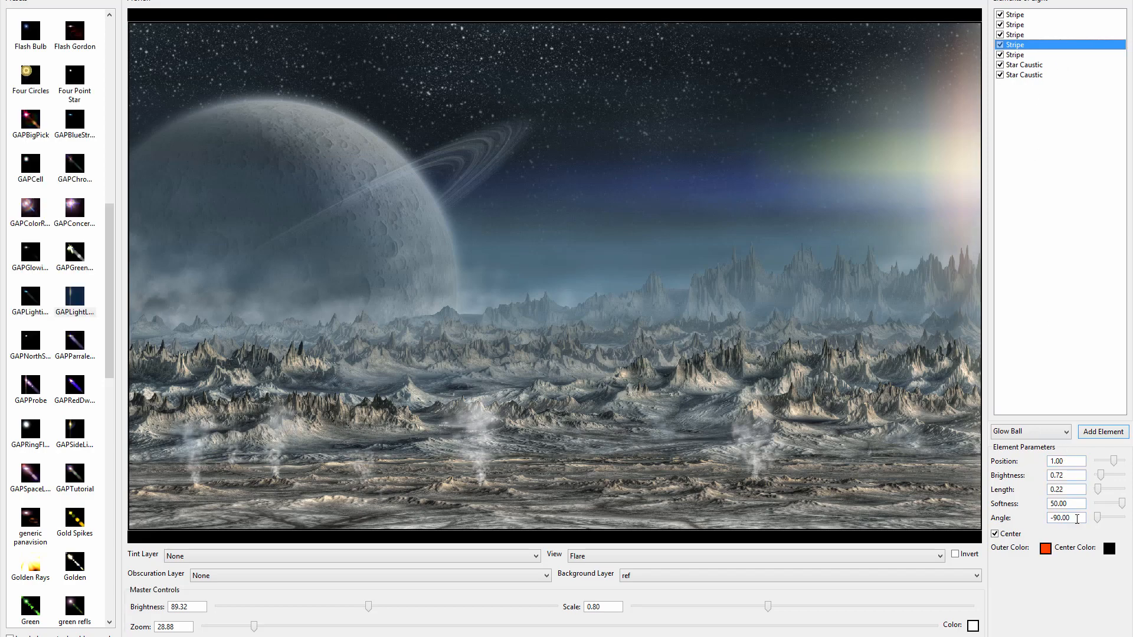
drag(1077, 518, 1049, 519)
text(0)
click(1027, 55)
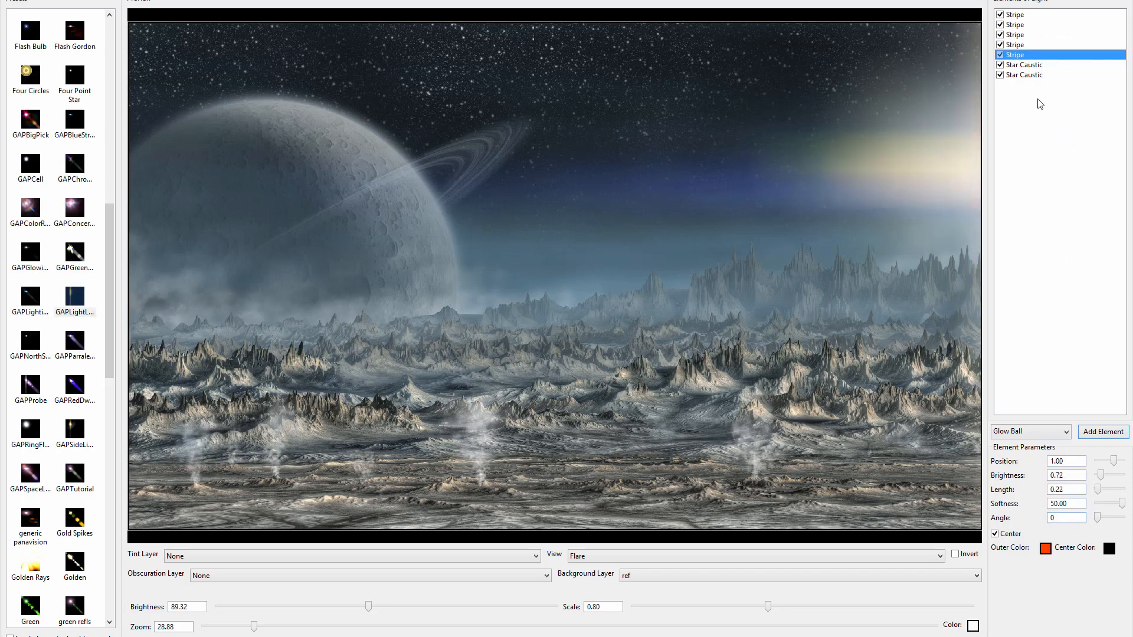
click(1073, 516)
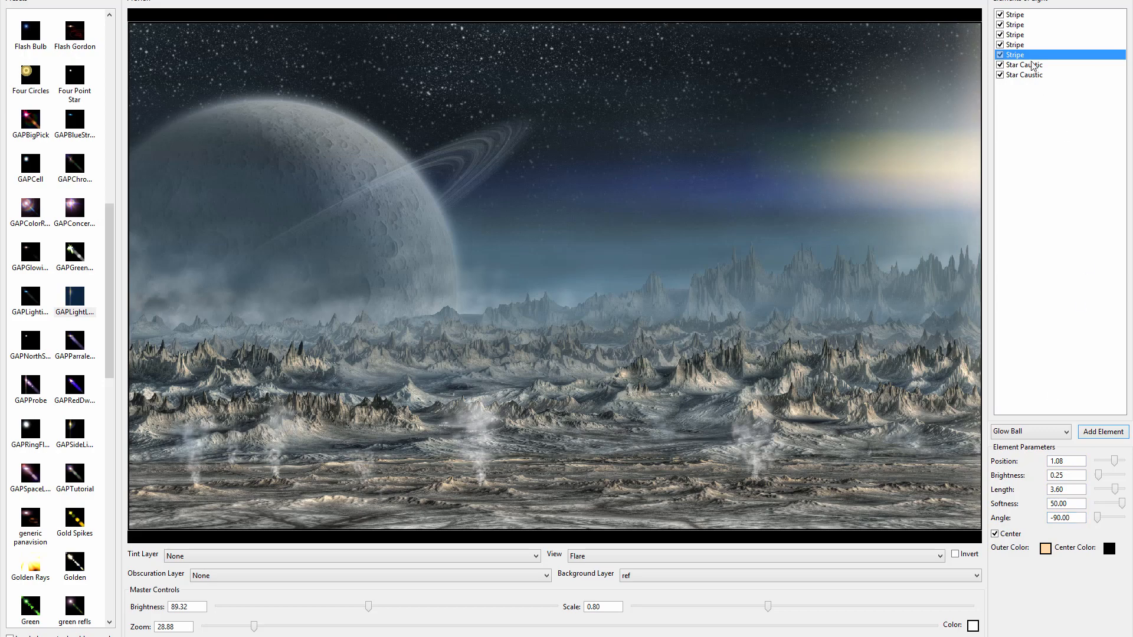
mouse_move(939, 161)
mouse_down()
mouse_move(905, 213)
mouse_move(936, 221)
mouse_move(936, 179)
mouse_move(953, 147)
mouse_move(937, 146)
mouse_up()
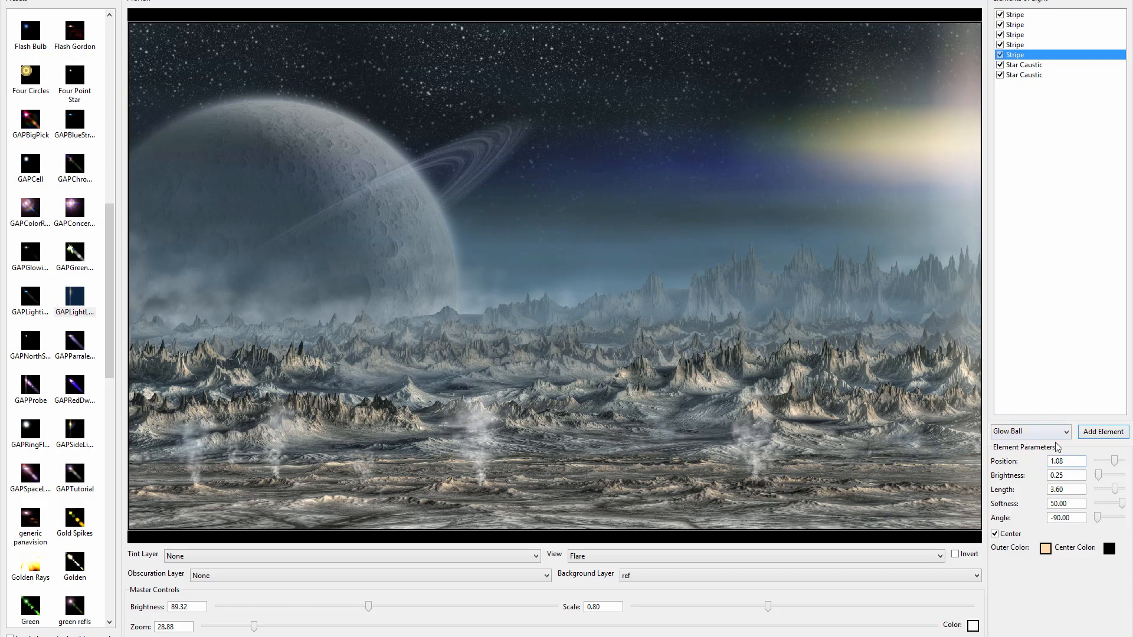
drag(1080, 518, 1040, 517)
text(0)
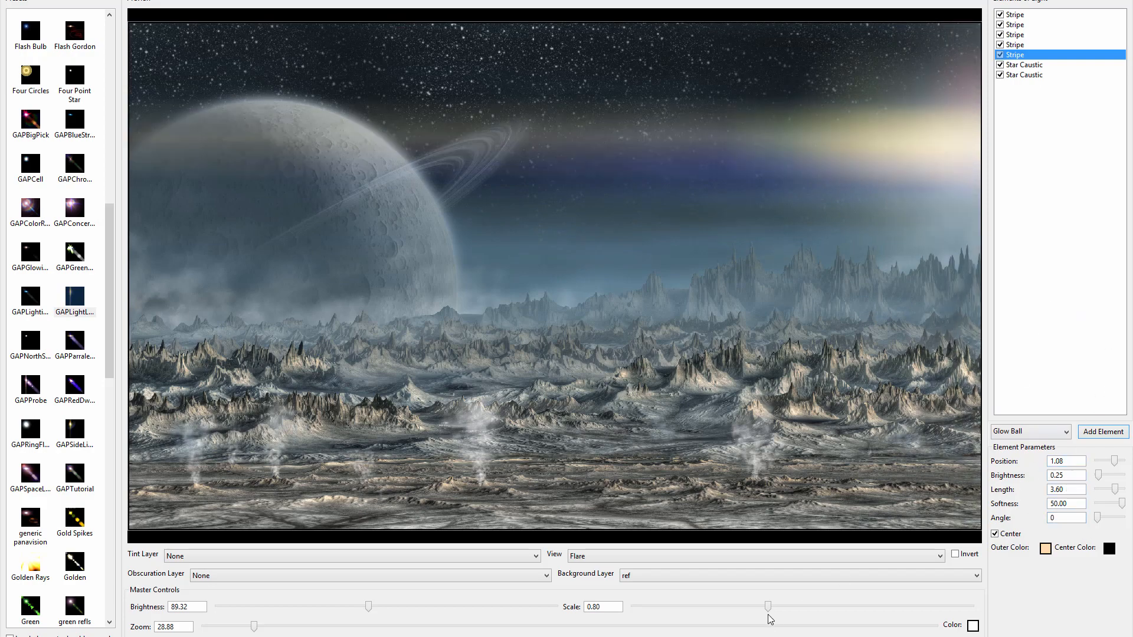
Set the flare's scale to 1.12 and brightness to about 43, fine-tune its position over the sun glow and apply it.
drag(768, 606, 820, 613)
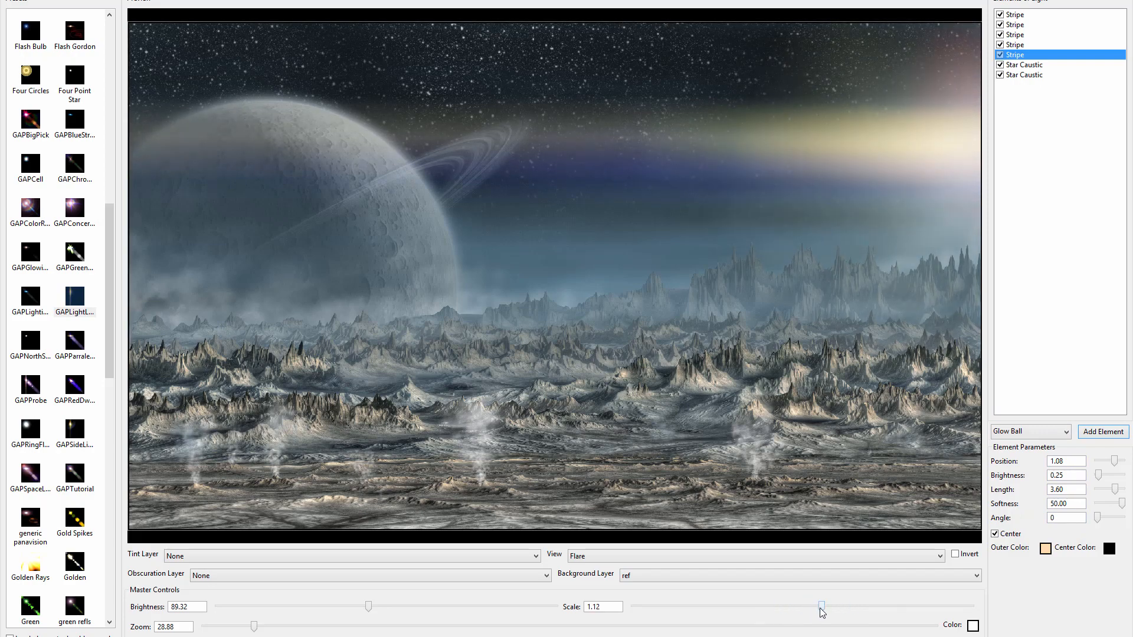
drag(369, 607, 296, 609)
mouse_move(917, 165)
mouse_down()
mouse_move(927, 215)
mouse_move(934, 176)
mouse_up()
drag(958, 93, 969, 139)
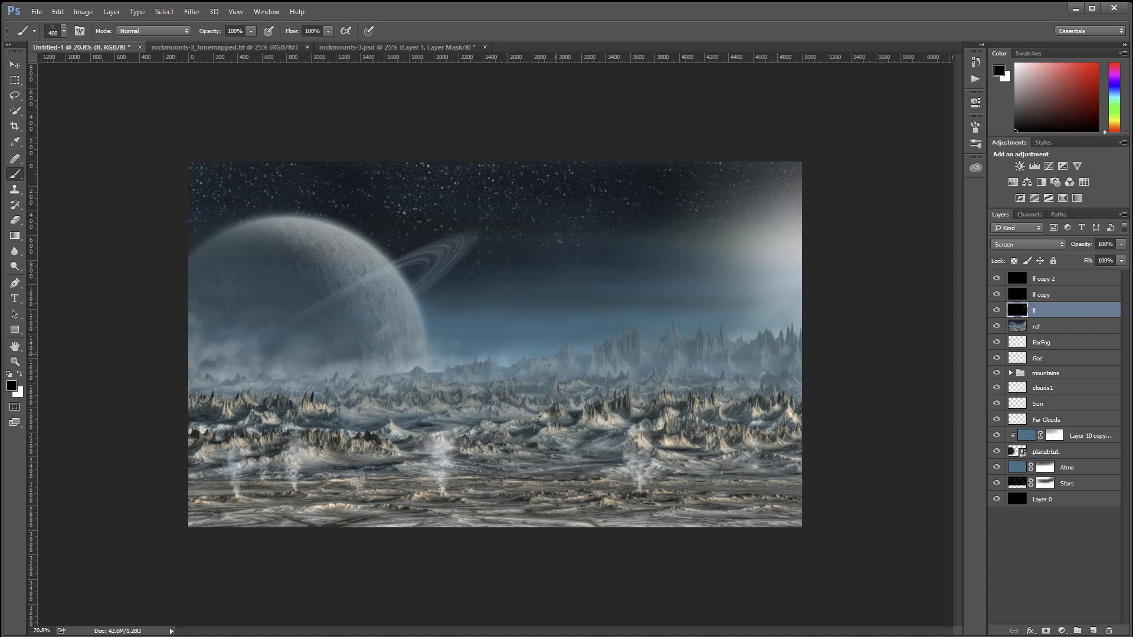
Open the Knoll Light Factory filter on the lf copy layer.
click(1084, 297)
click(191, 11)
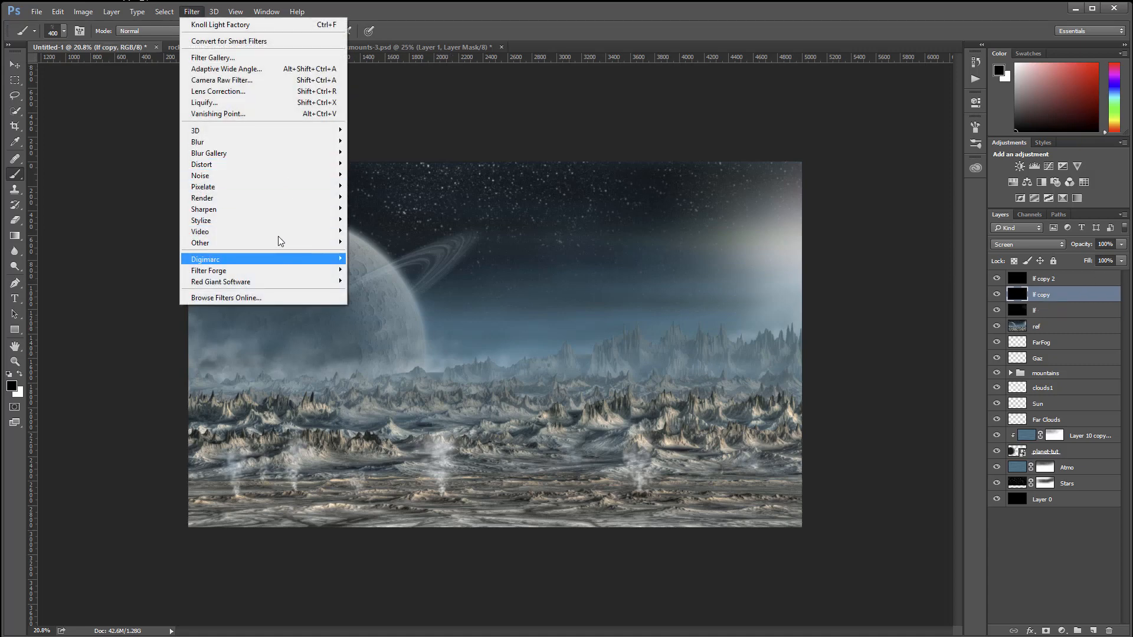
mouse_move(263, 282)
click(160, 283)
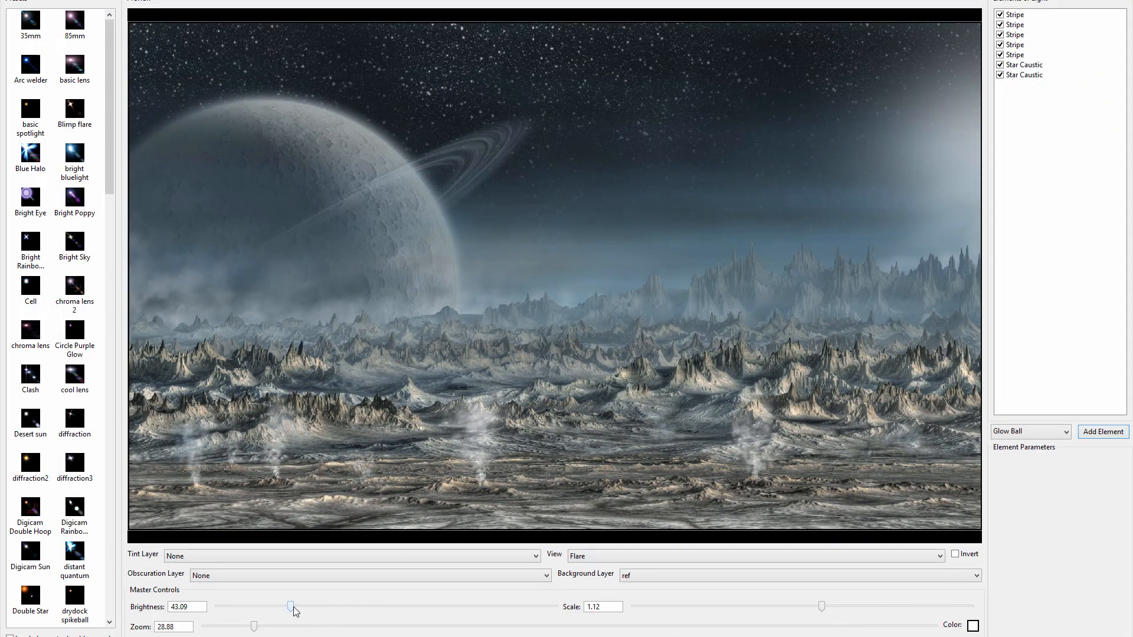
Move the flare to the horizon beside the planet's lower edge, raise its brightness and scale slightly, and apply it.
drag(292, 608, 319, 608)
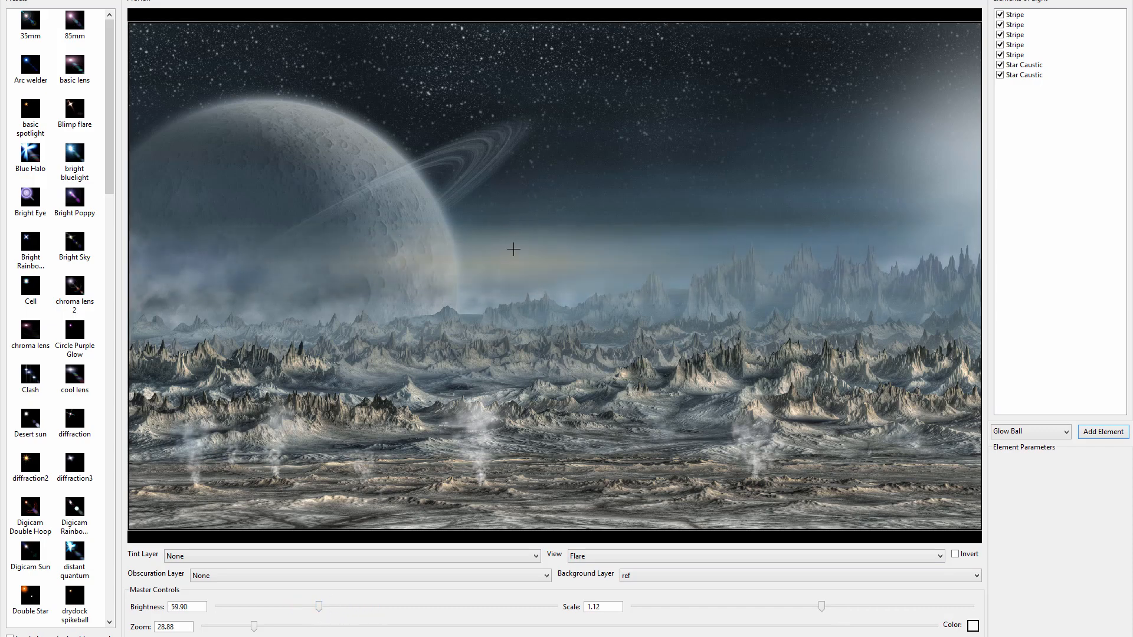
drag(513, 249, 473, 302)
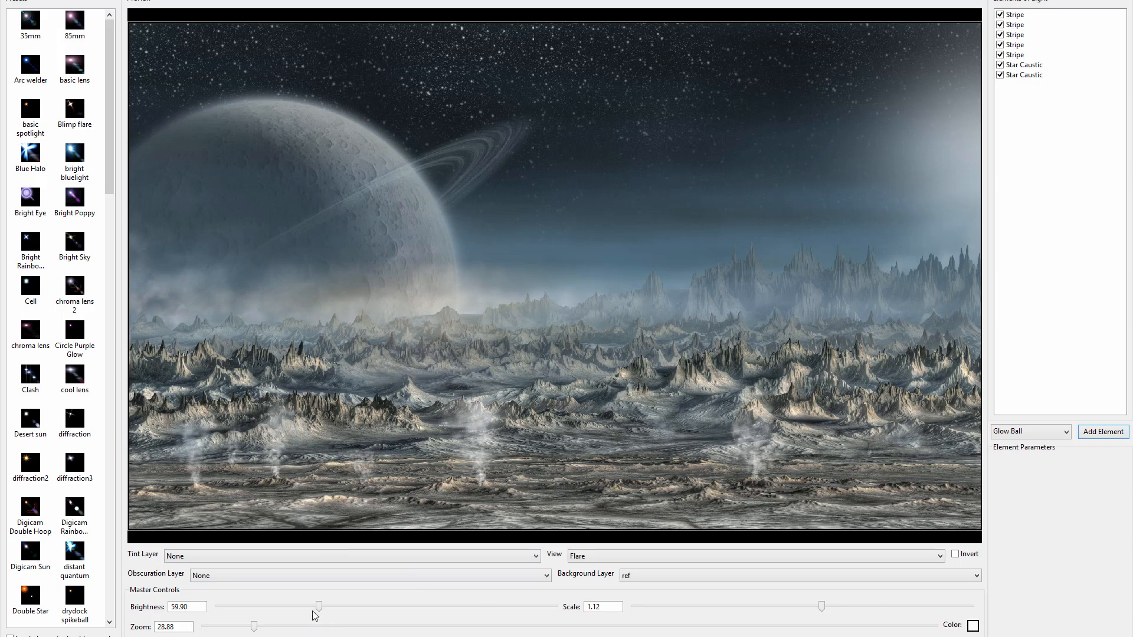
drag(319, 609, 335, 611)
drag(822, 609, 865, 612)
mouse_move(328, 608)
mouse_down()
mouse_move(462, 609)
mouse_move(267, 599)
mouse_move(311, 607)
mouse_up()
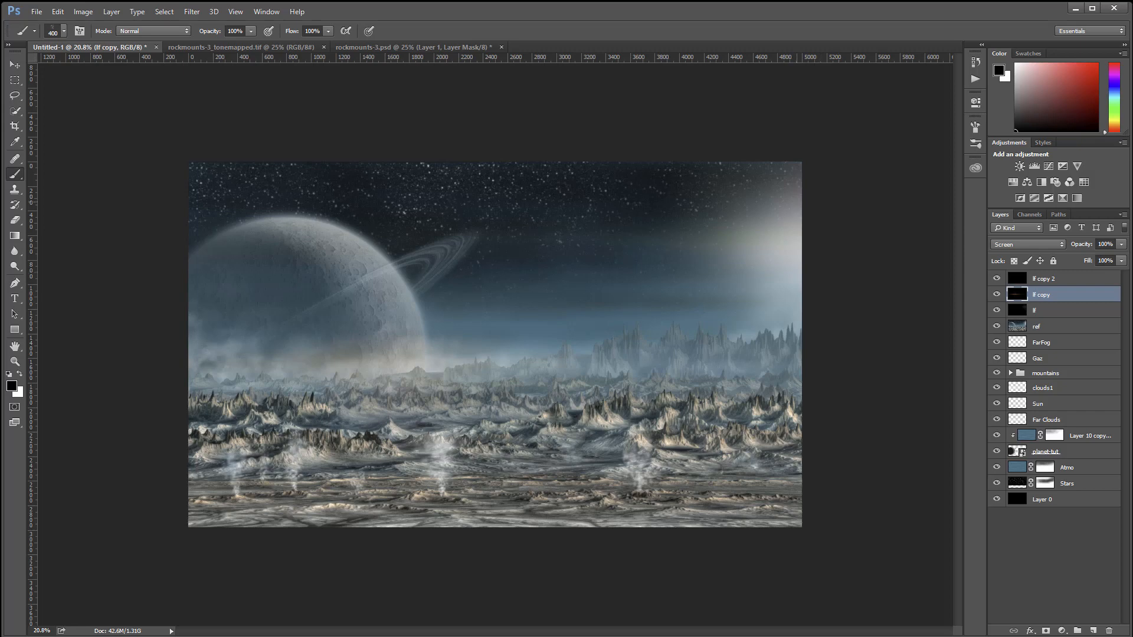
Delete the unused lf copy 2 layer and group the two remaining lf layers in a group named LF.
click(1079, 277)
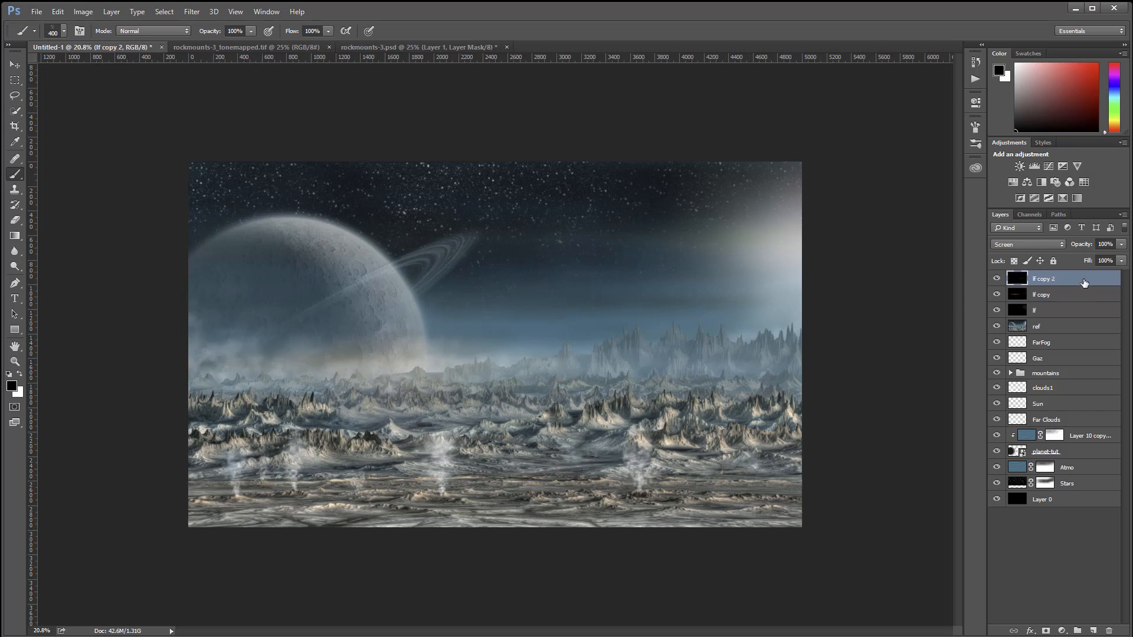
key(Delete)
shift+click(1076, 294)
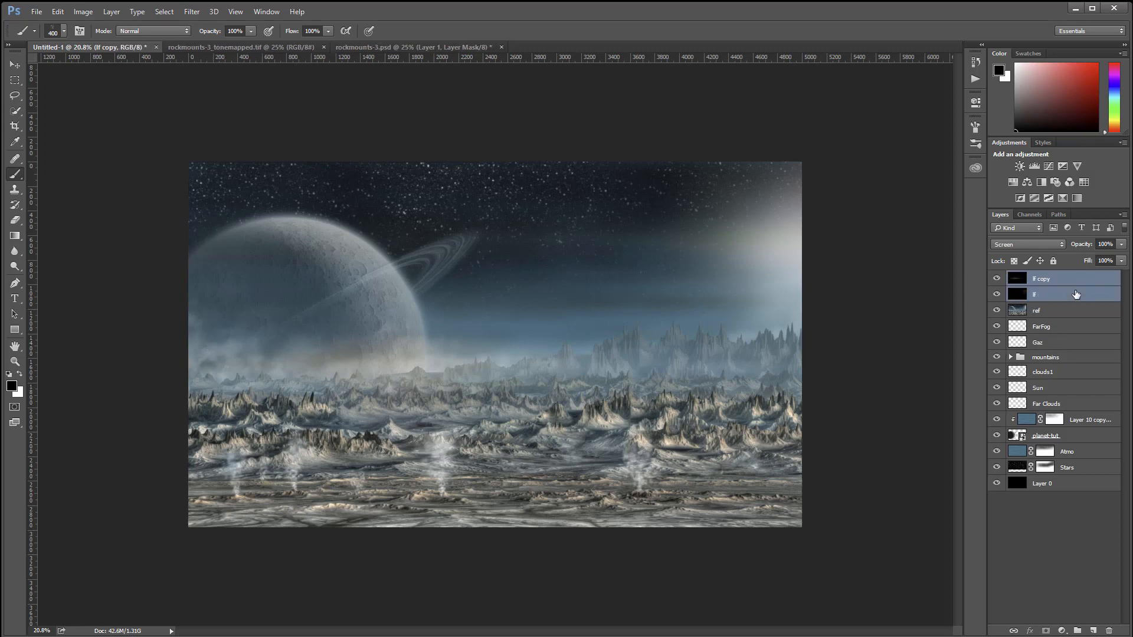
key(ctrl+g)
double_click(1054, 278)
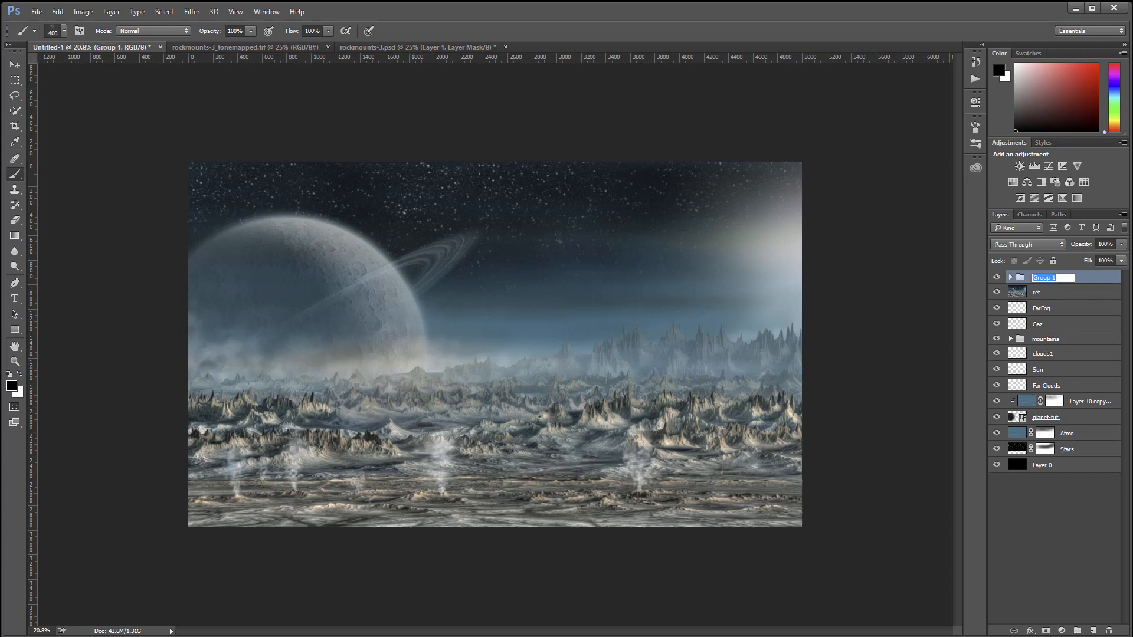
text(LF)
key(Return)
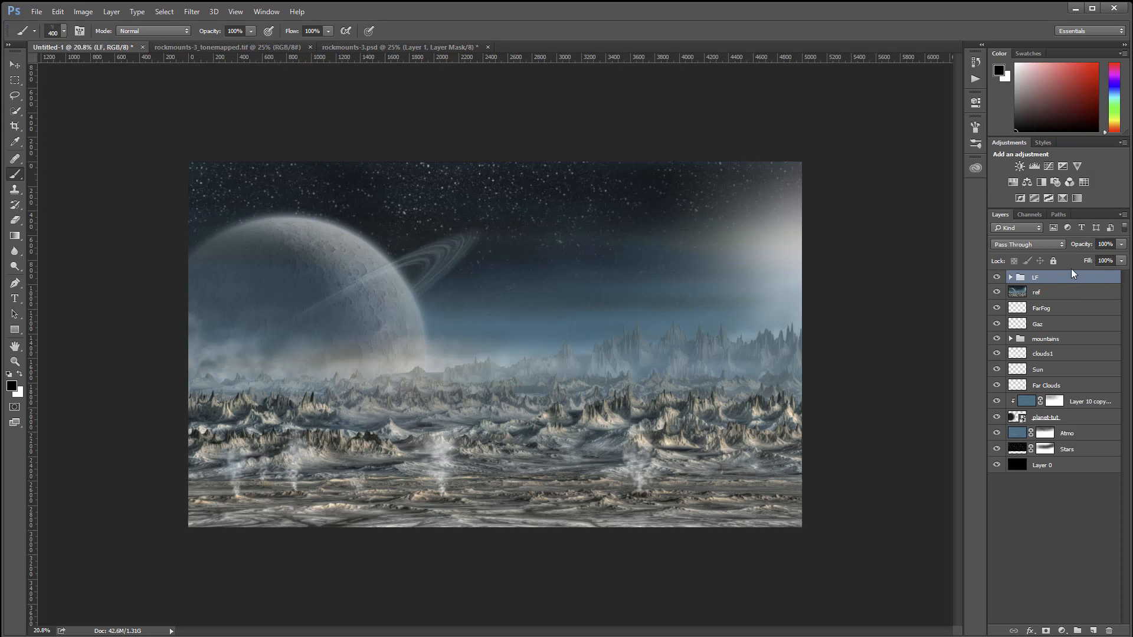
Delete the ref layer and place the cut-out image of the person with the gun above FarFog.
drag(1059, 294, 1064, 285)
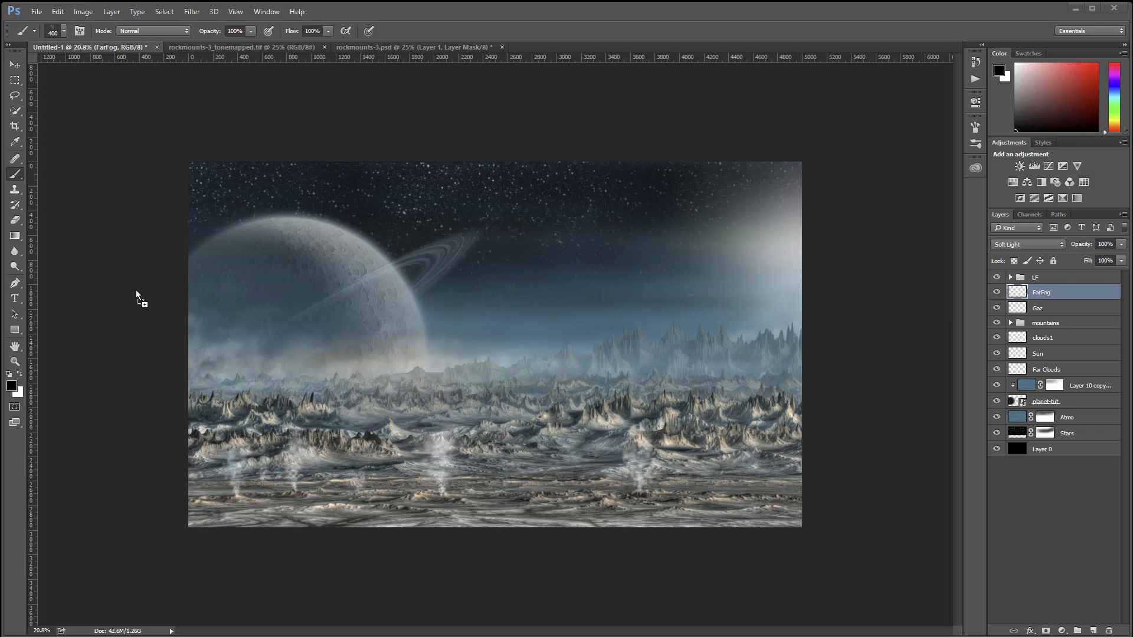
drag(136, 299, 551, 320)
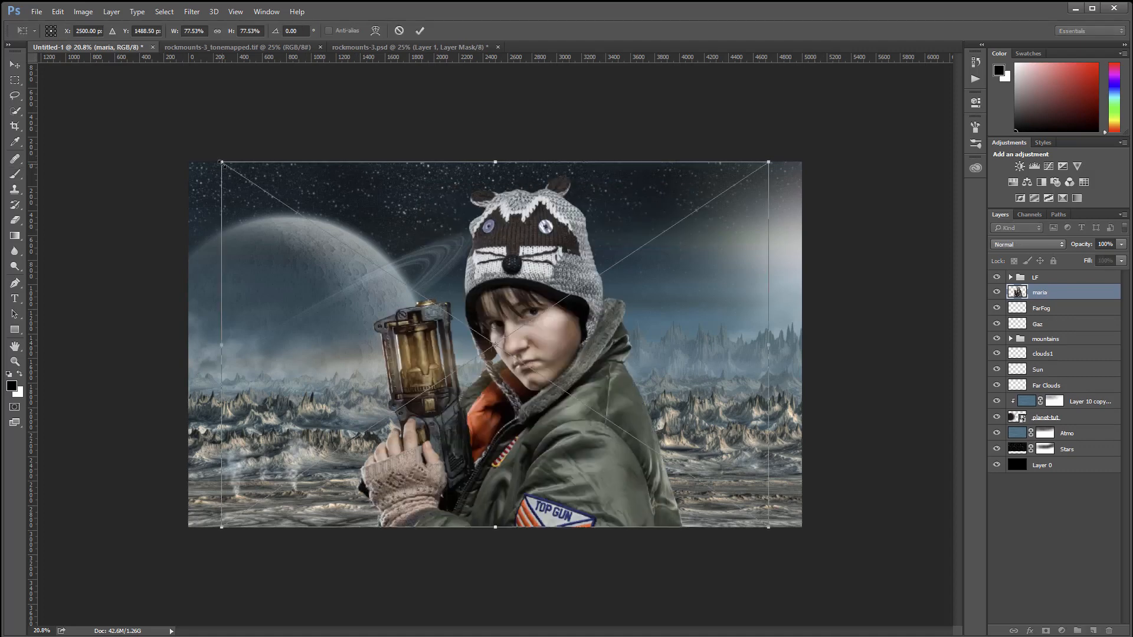
Scale the placed person to about 67% and position them at the landscape's lower right.
drag(610, 272, 724, 304)
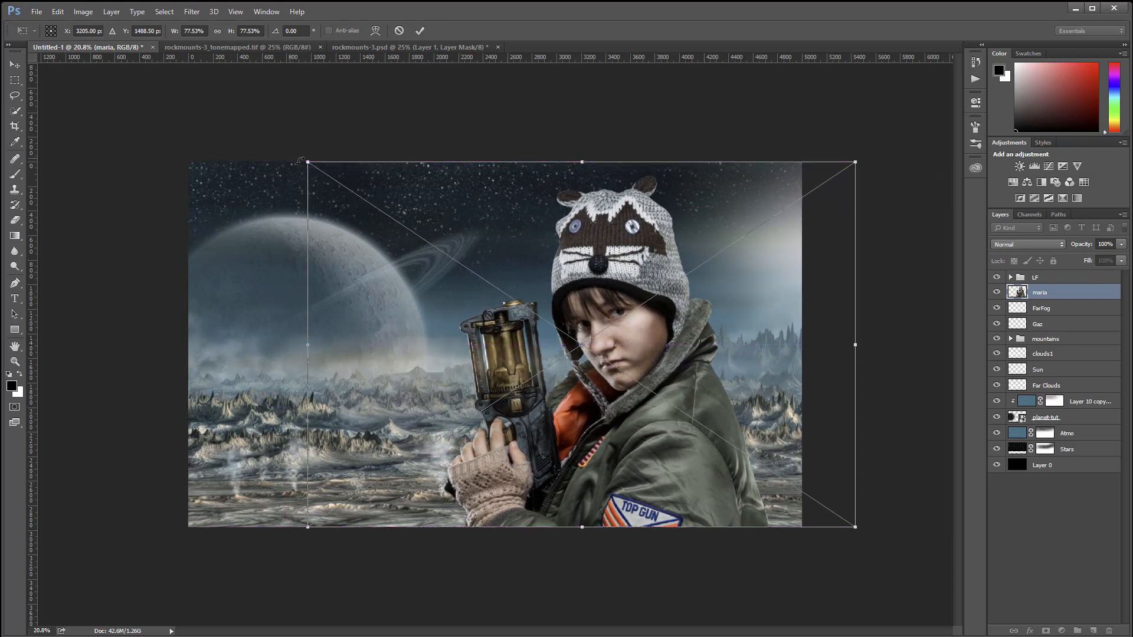
drag(307, 162, 381, 210)
mouse_move(707, 285)
mouse_down()
mouse_move(682, 282)
mouse_move(716, 285)
mouse_up()
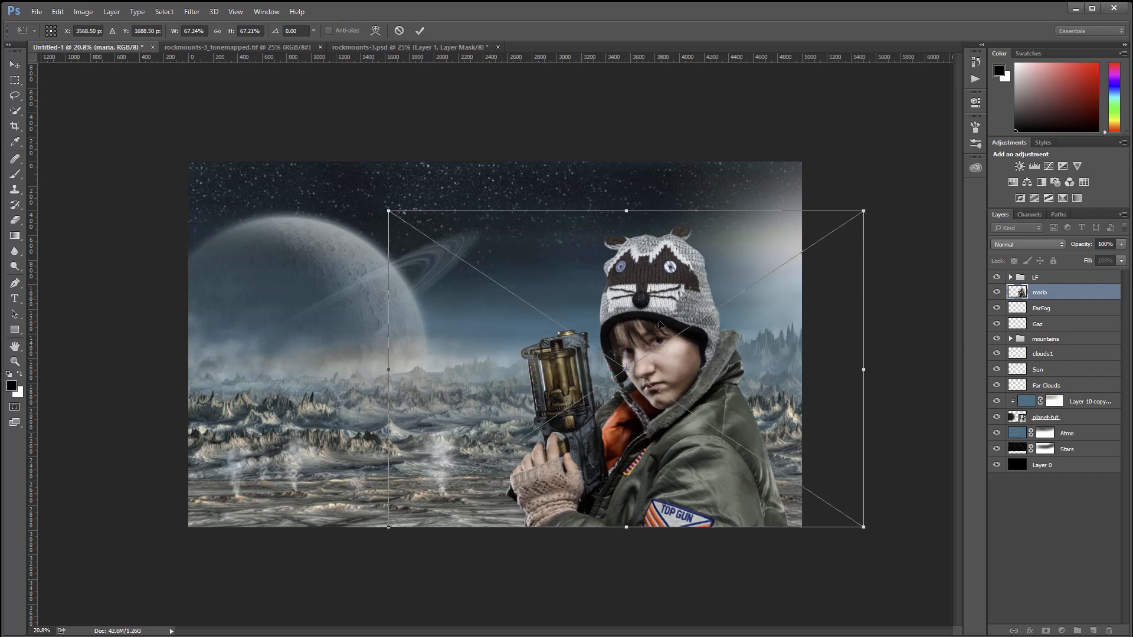
key(Return)
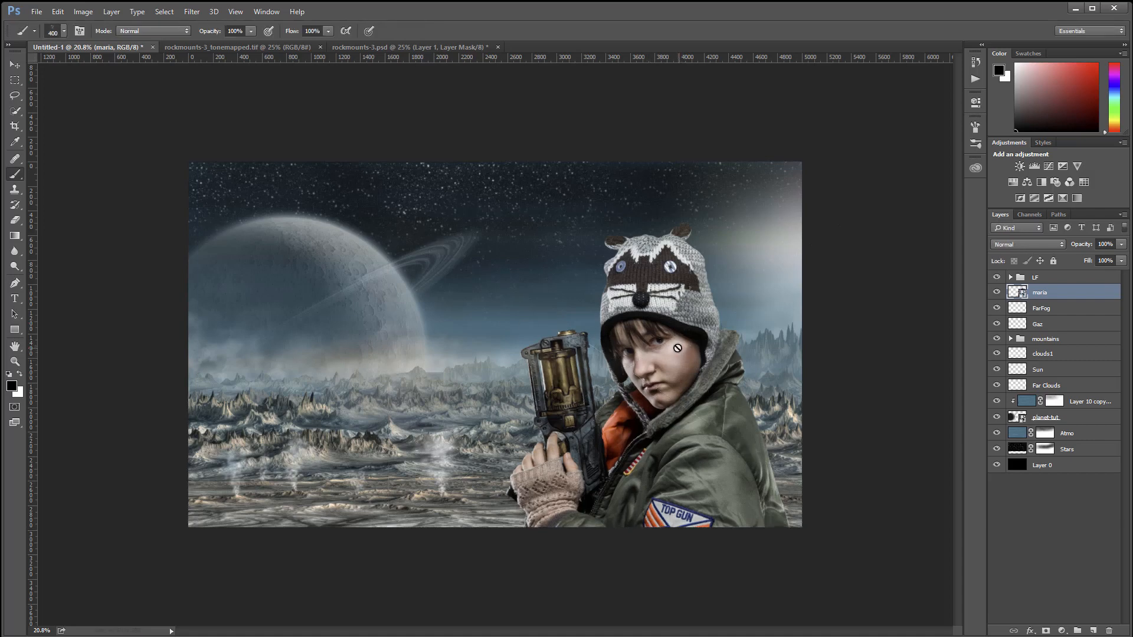
click(14, 65)
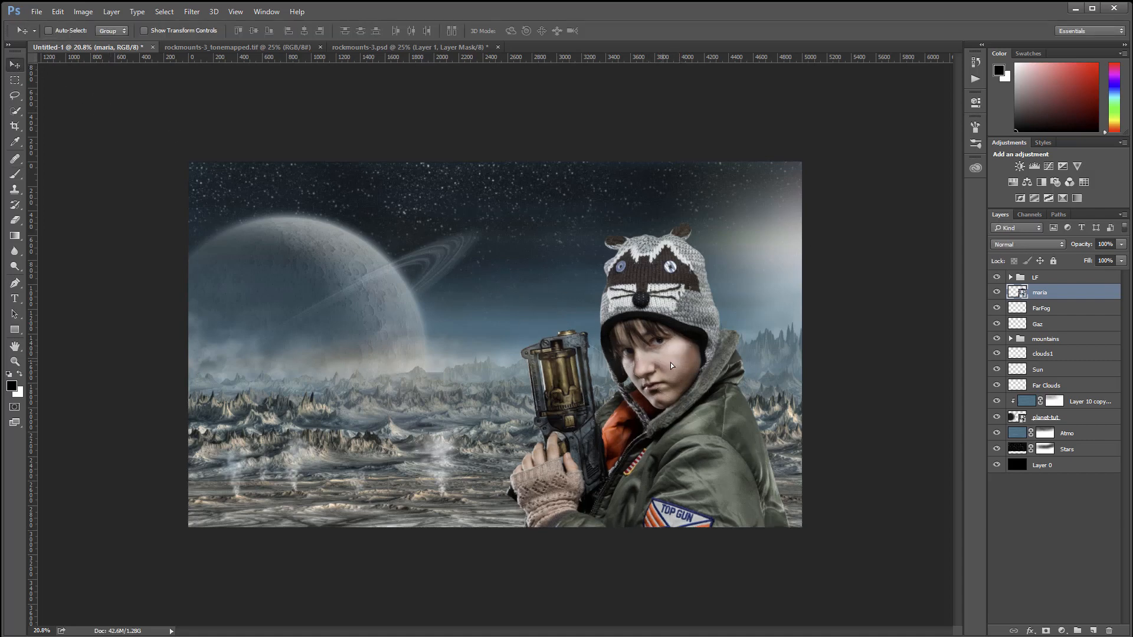
mouse_move(670, 362)
mouse_down()
mouse_move(664, 348)
mouse_move(669, 361)
mouse_up()
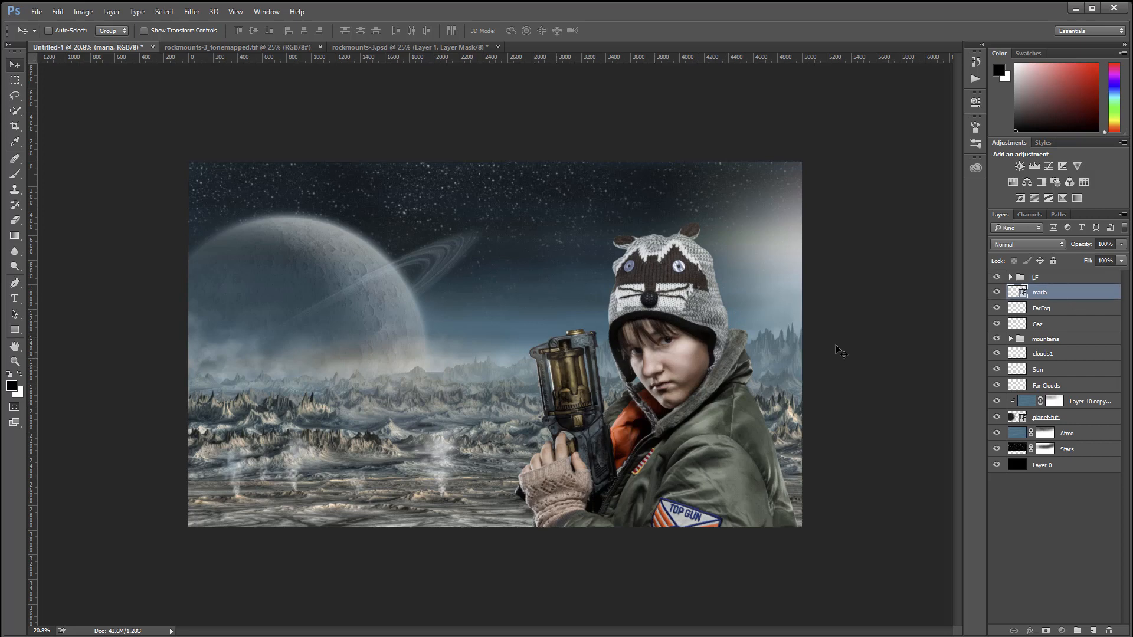
Create a new layer between FarFog and the person layer and name it Glow.
click(1086, 310)
click(1092, 630)
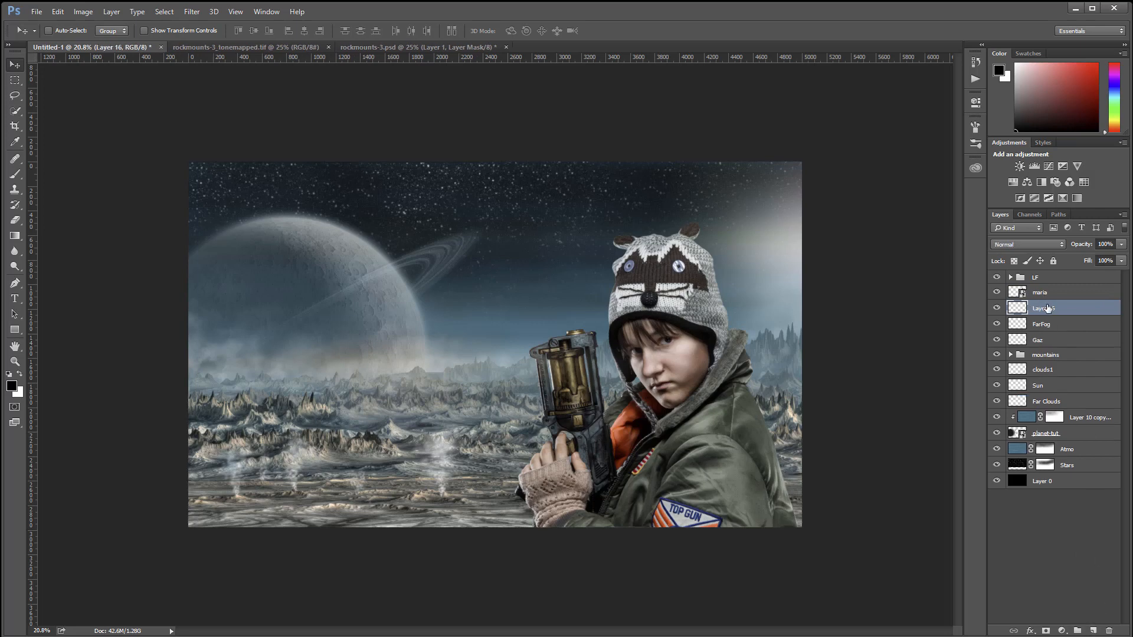
double_click(1048, 307)
text(Glow)
key(Return)
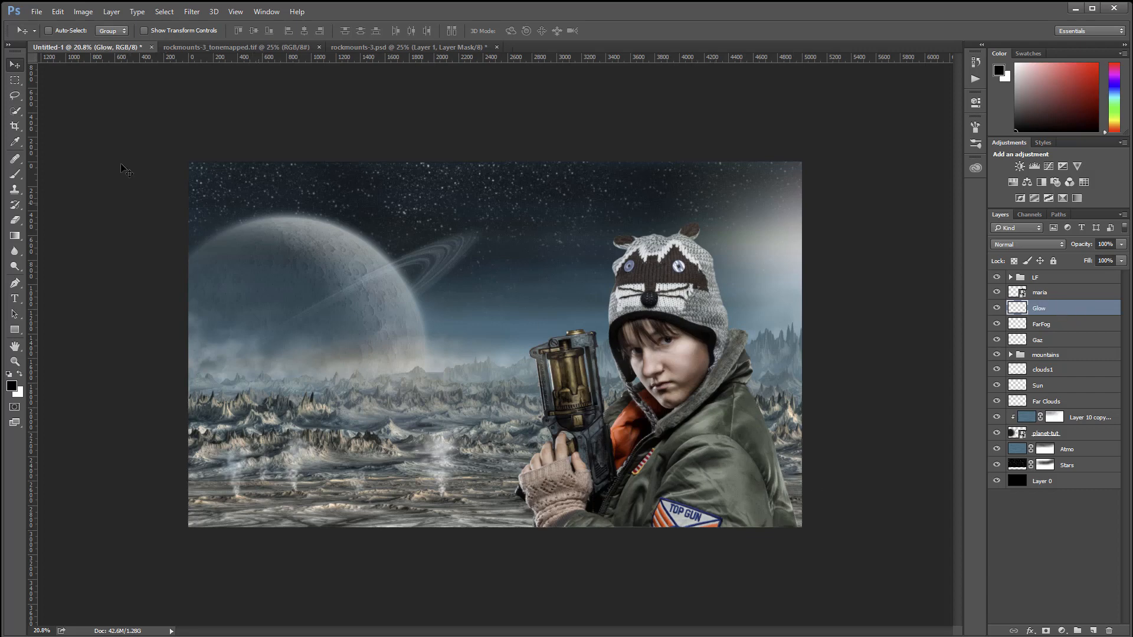
Paint two connected straight white lines behind the person on the Glow layer with a soft brush of size 175.
click(20, 177)
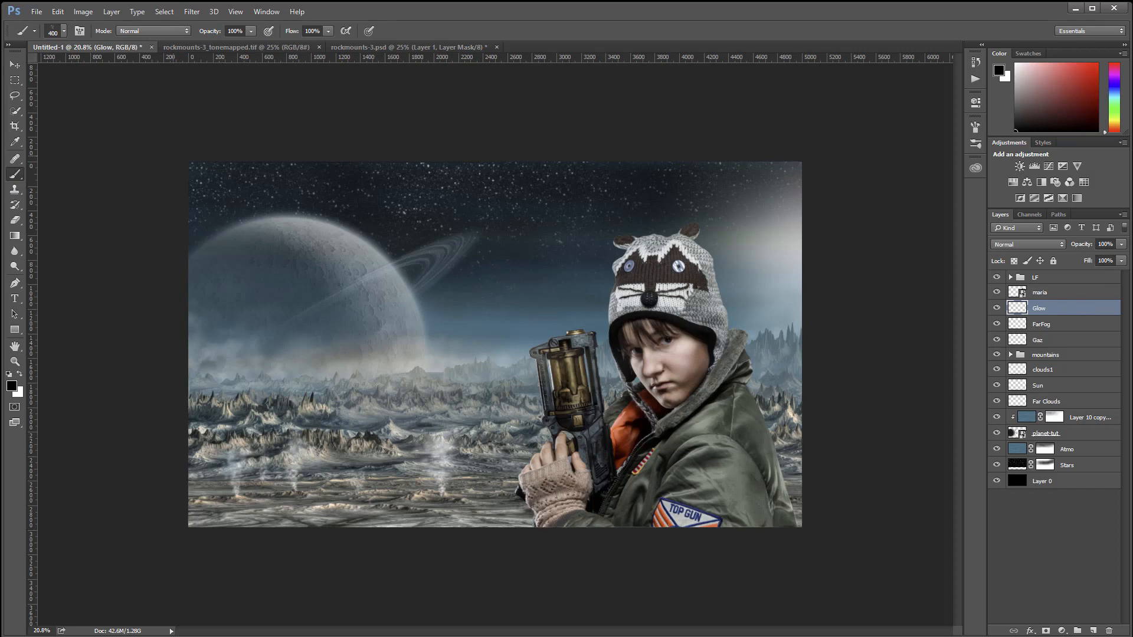
right_click(281, 202)
click(379, 309)
click(365, 105)
key(x)
key(bracketleft)
key(alt)
click(452, 115)
shift+click(664, 295)
shift+click(294, 543)
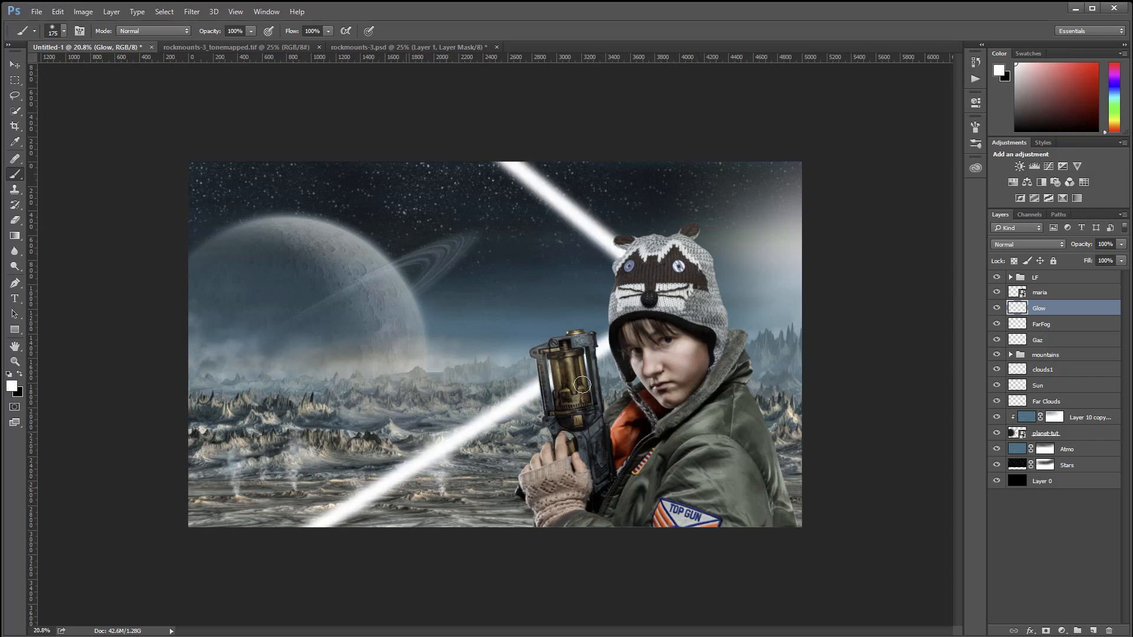
Paint the remaining straight white rays on the Glow layer, radiating outward in all directions from behind the person's head and body.
shift+click(884, 518)
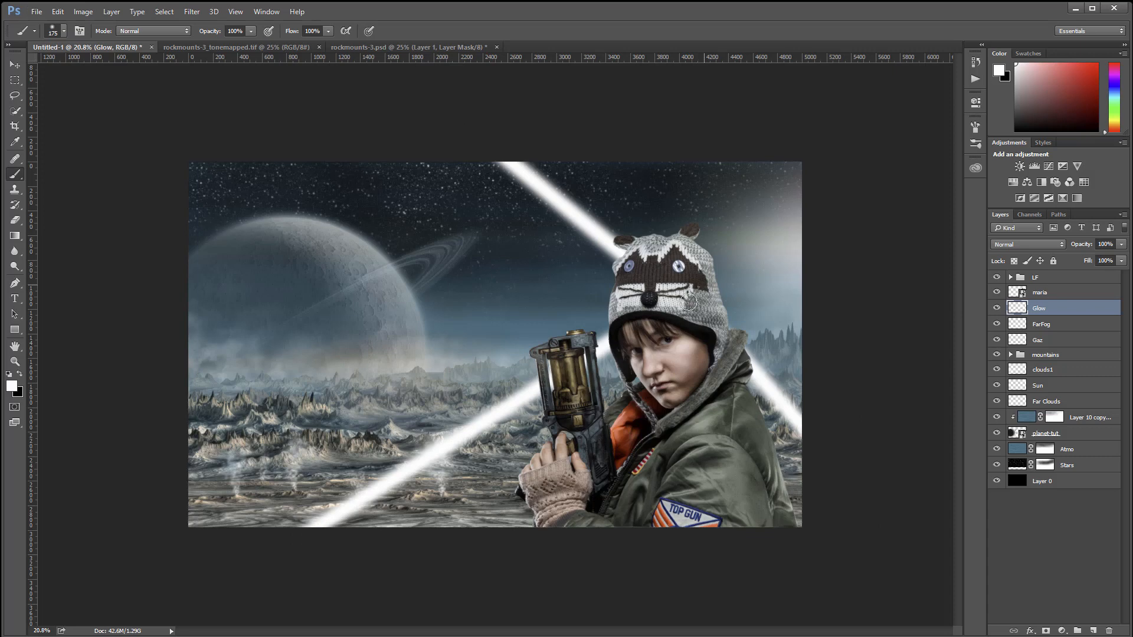
shift+click(874, 262)
click(689, 300)
shift+click(808, 137)
click(661, 254)
shift+click(673, 129)
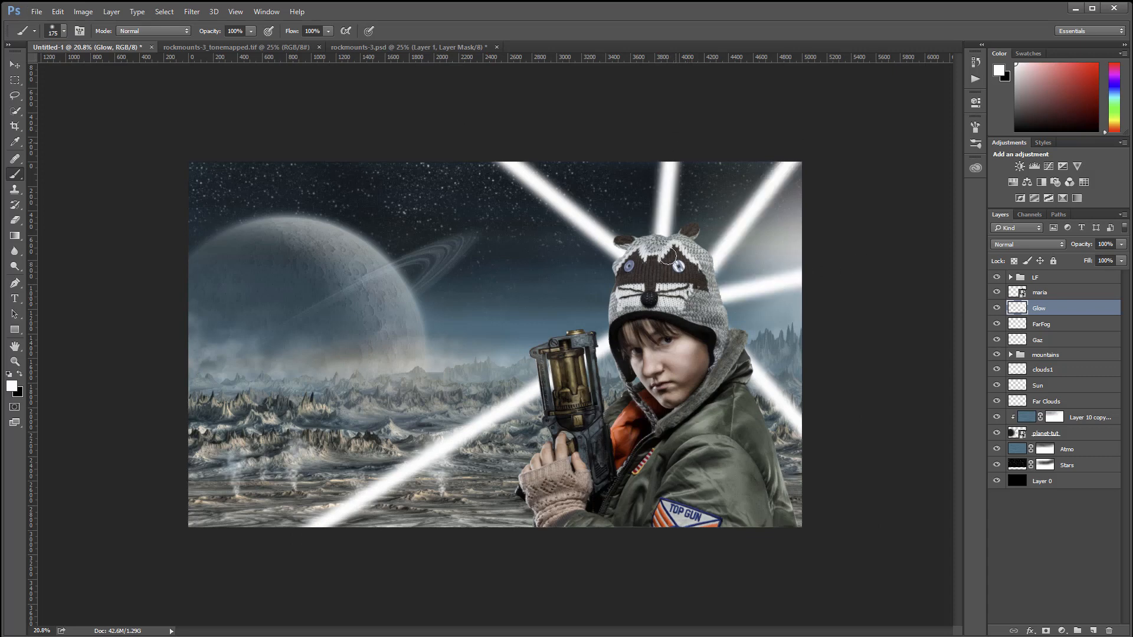
click(665, 294)
shift+click(376, 235)
click(650, 329)
shift+click(478, 539)
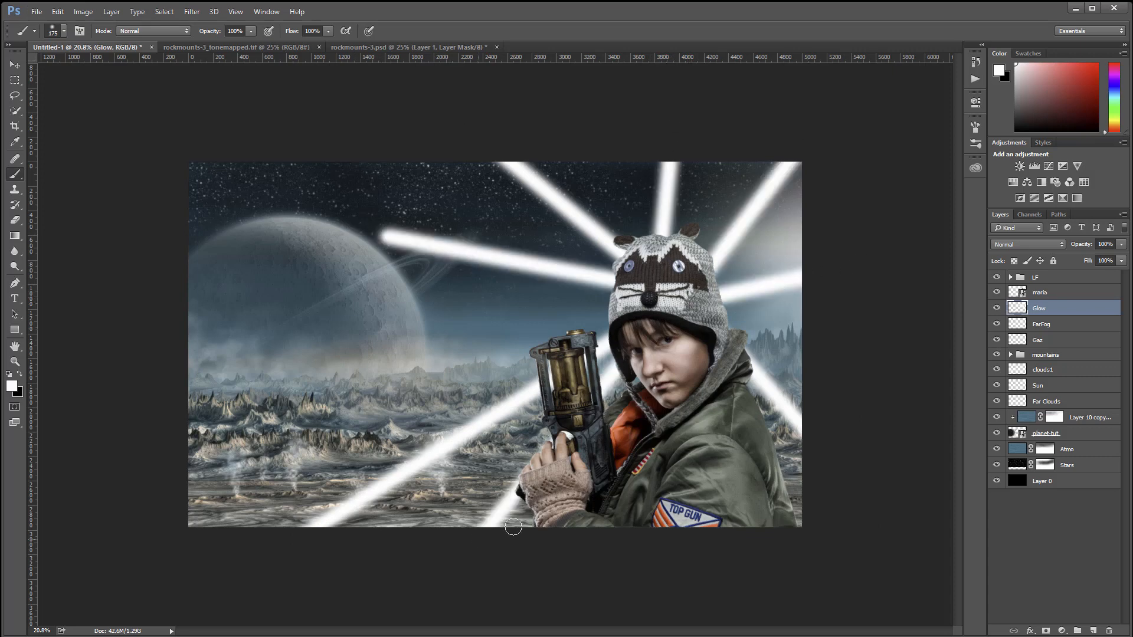
click(680, 332)
shift+click(822, 528)
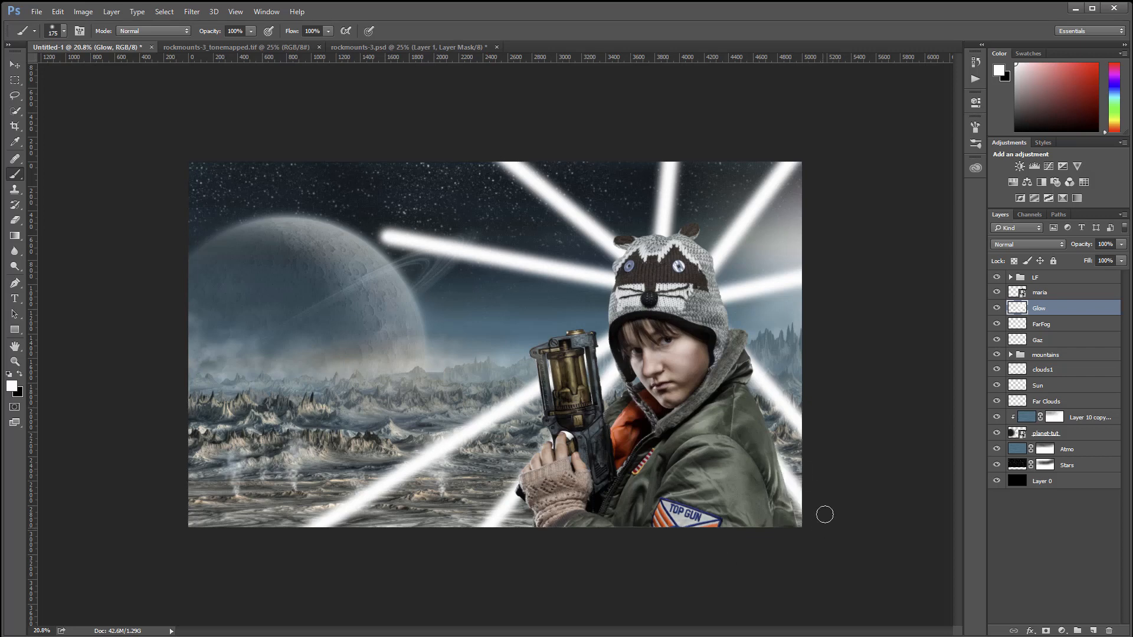
click(736, 363)
shift+click(829, 321)
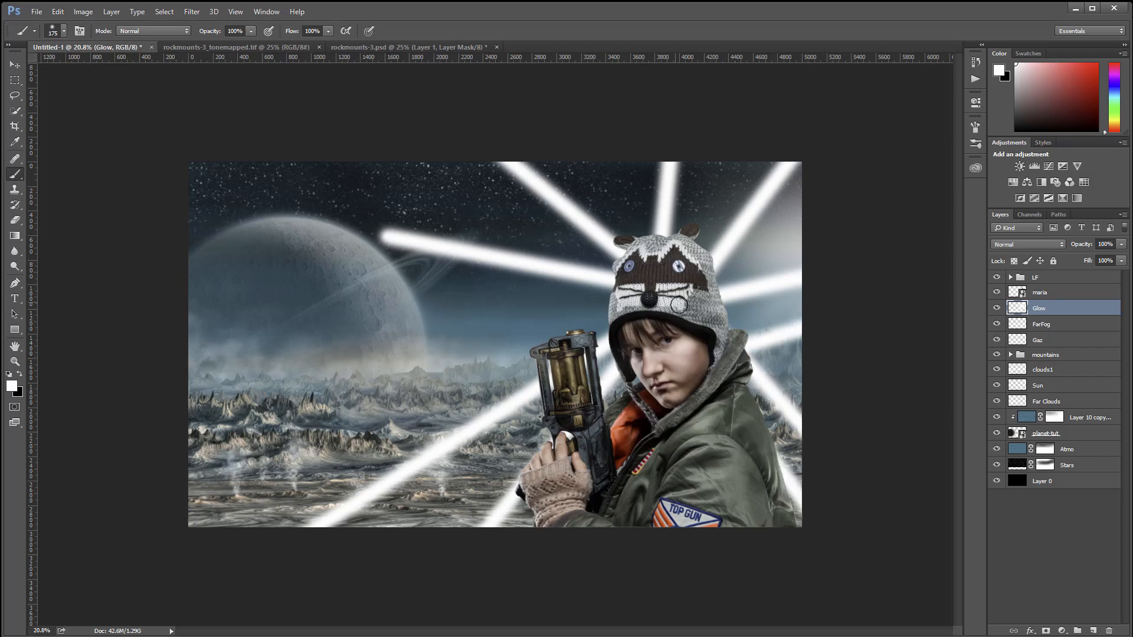
click(679, 305)
shift+click(425, 311)
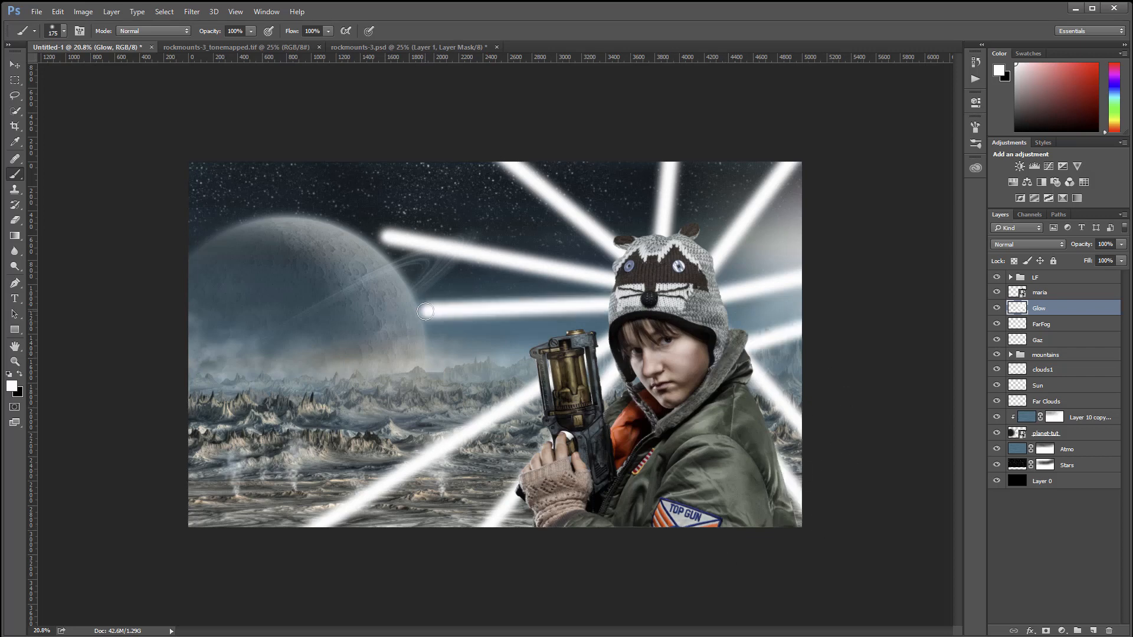
Soften the painted rays on the Glow layer with a Gaussian Blur of 137.6 pixels radius.
click(192, 12)
mouse_move(270, 165)
mouse_move(264, 144)
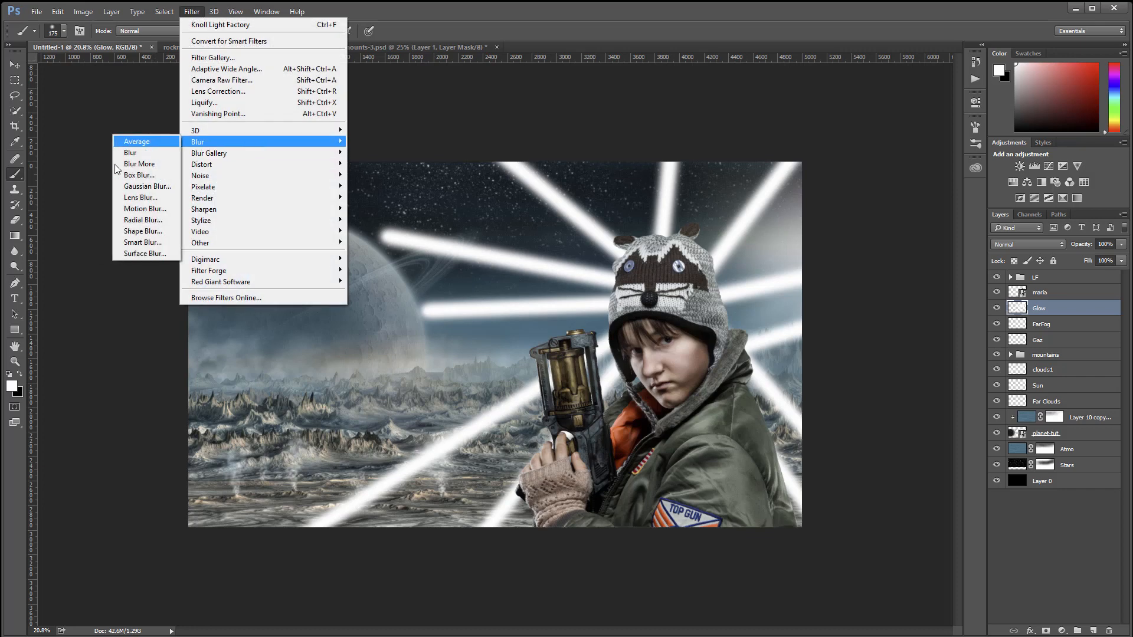
click(149, 186)
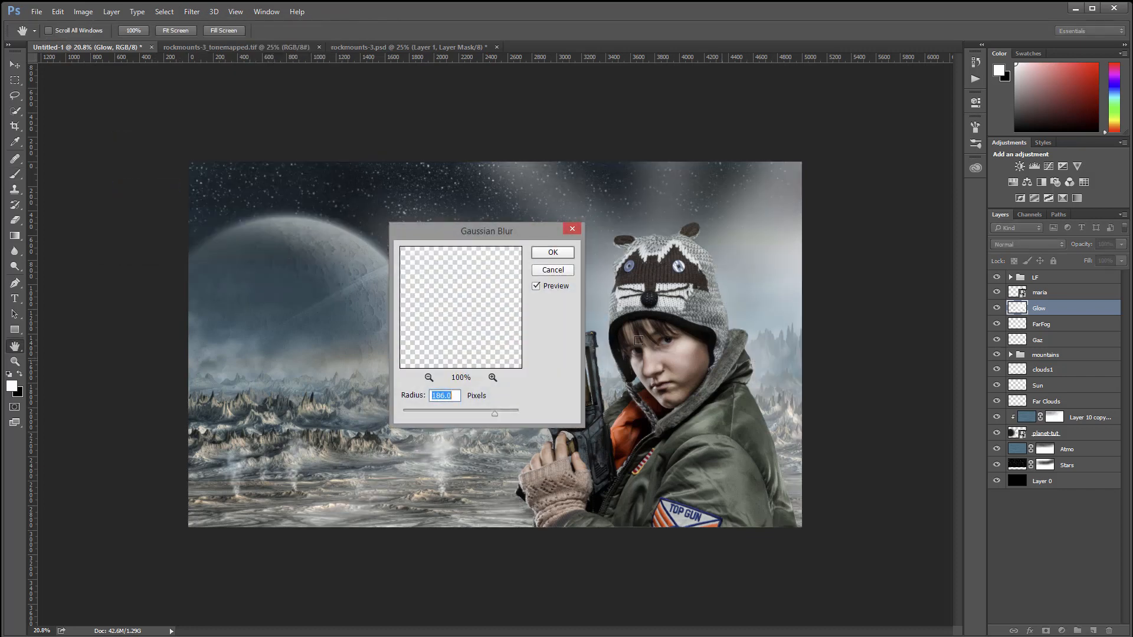
drag(483, 412, 484, 413)
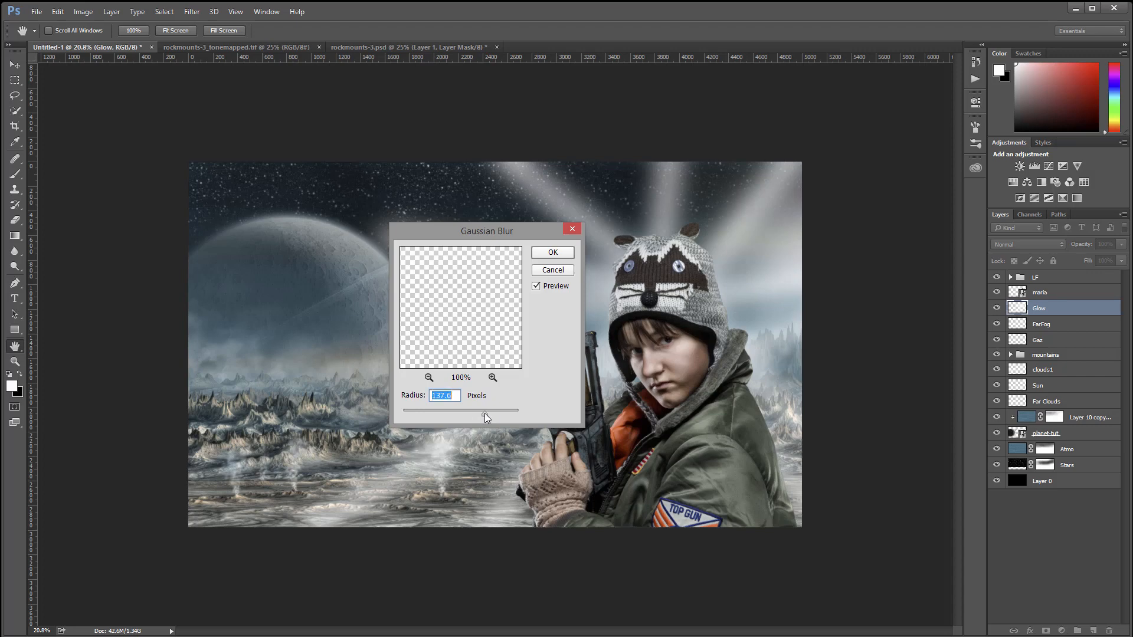
click(553, 252)
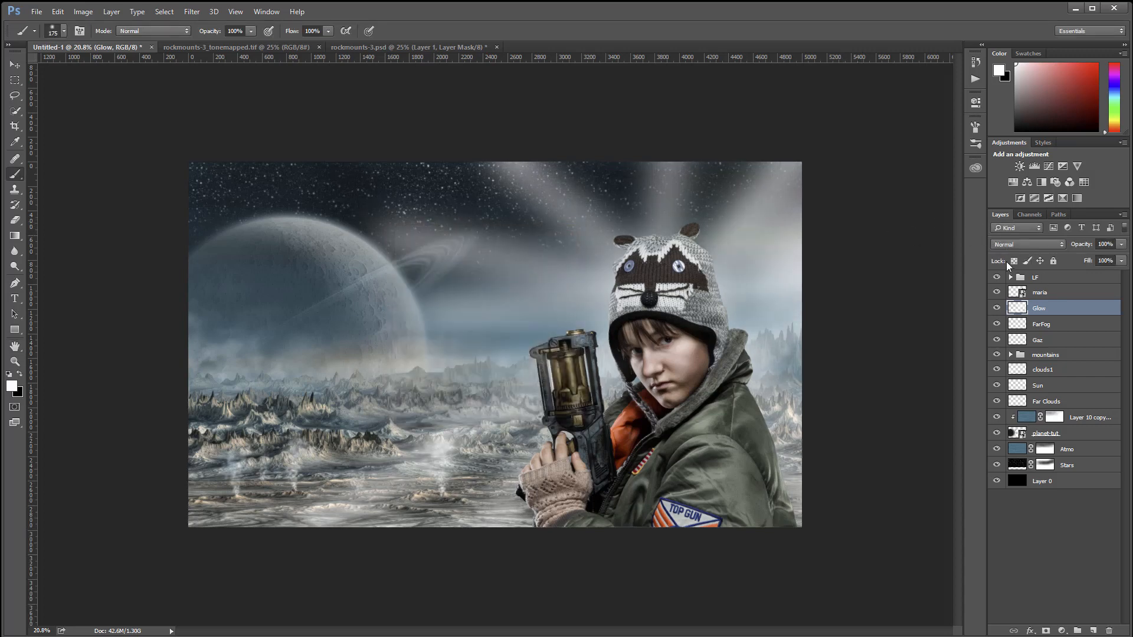
Set the Glow layer's blend mode to Soft Light and compare the image with and without the layer.
click(1031, 244)
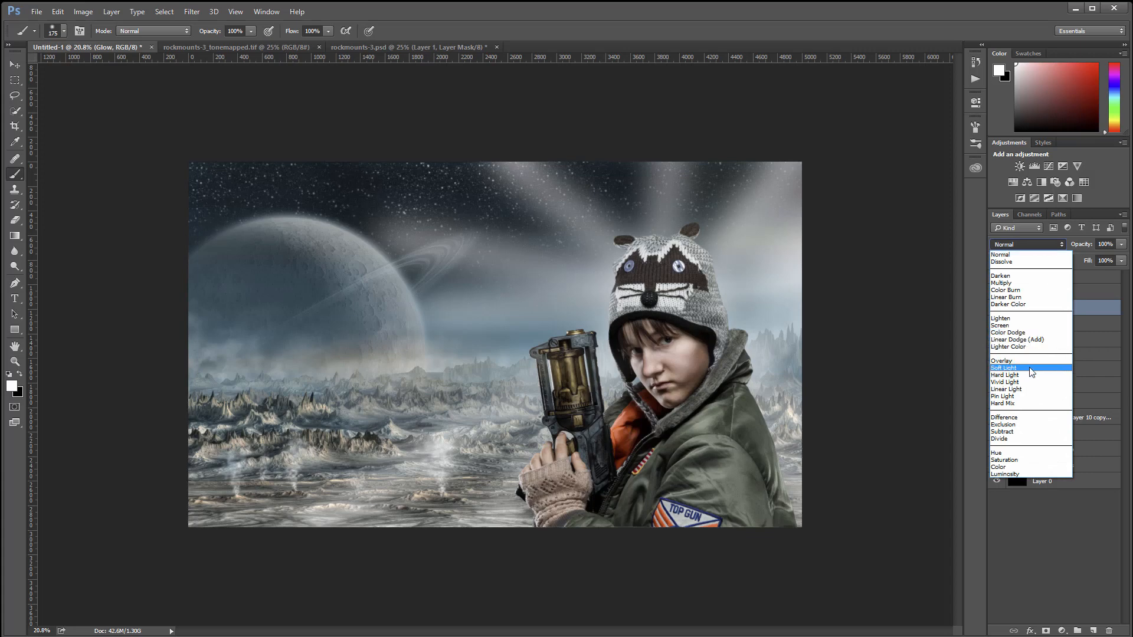
click(1031, 367)
click(996, 308)
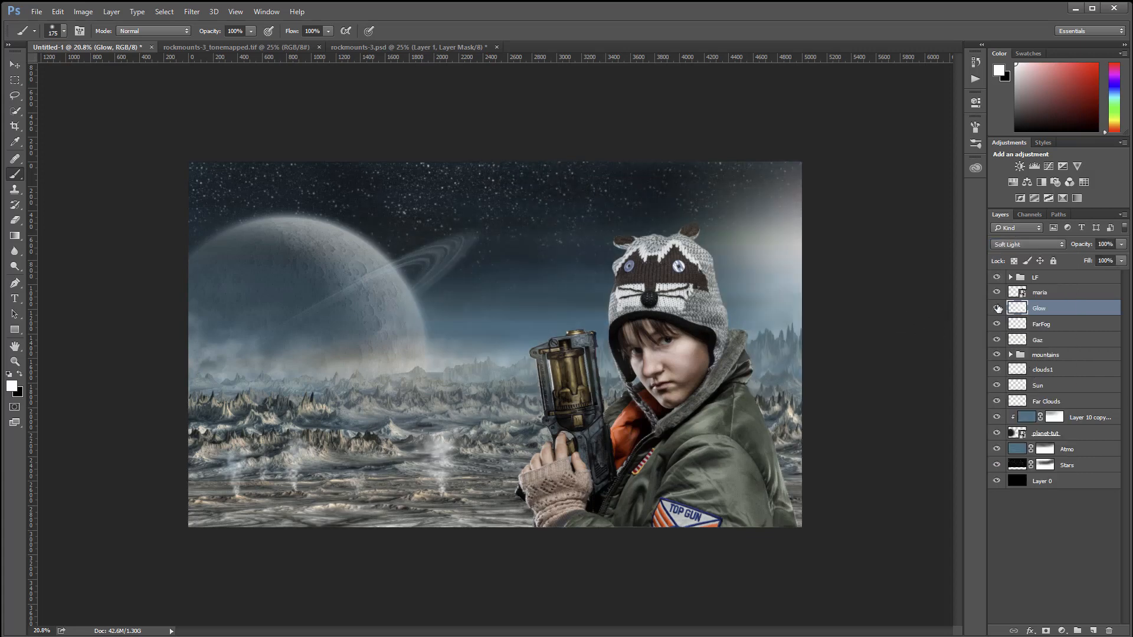
click(997, 308)
click(997, 308)
click(997, 308)
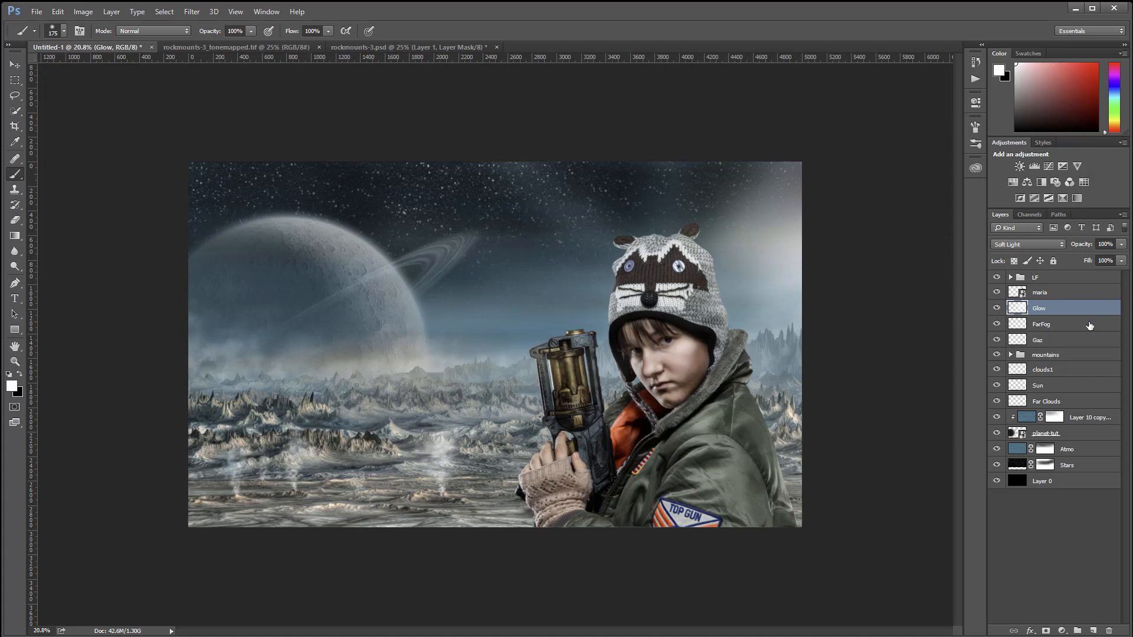
Create a new layer between FarFog and Glow and name it Fog.
click(1090, 326)
click(1093, 631)
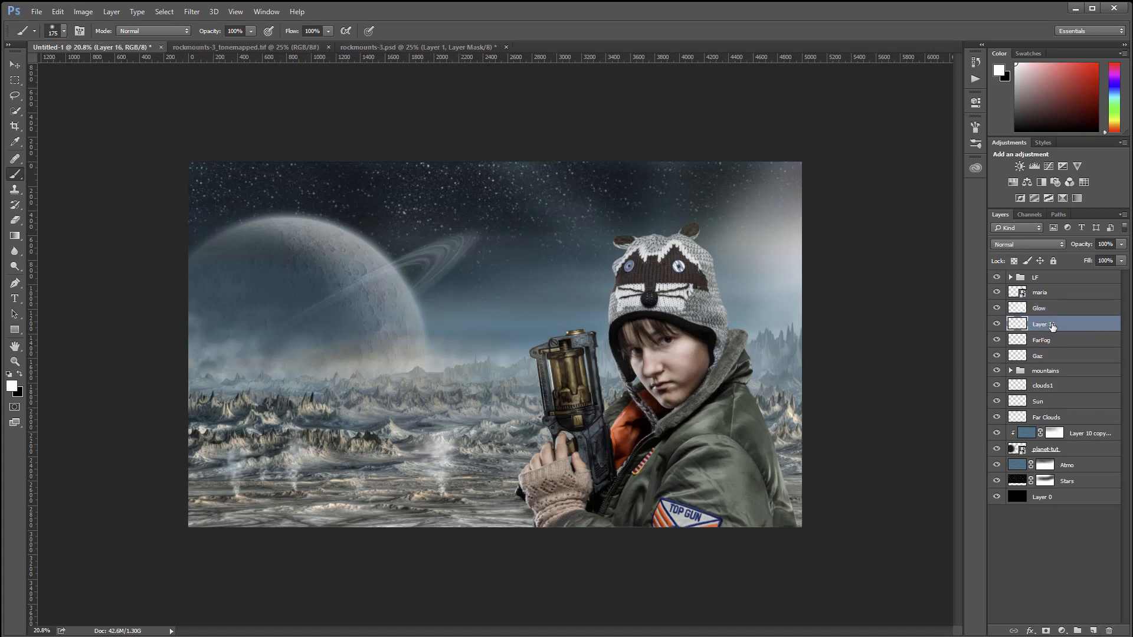
double_click(1052, 326)
text(Fog)
key(Return)
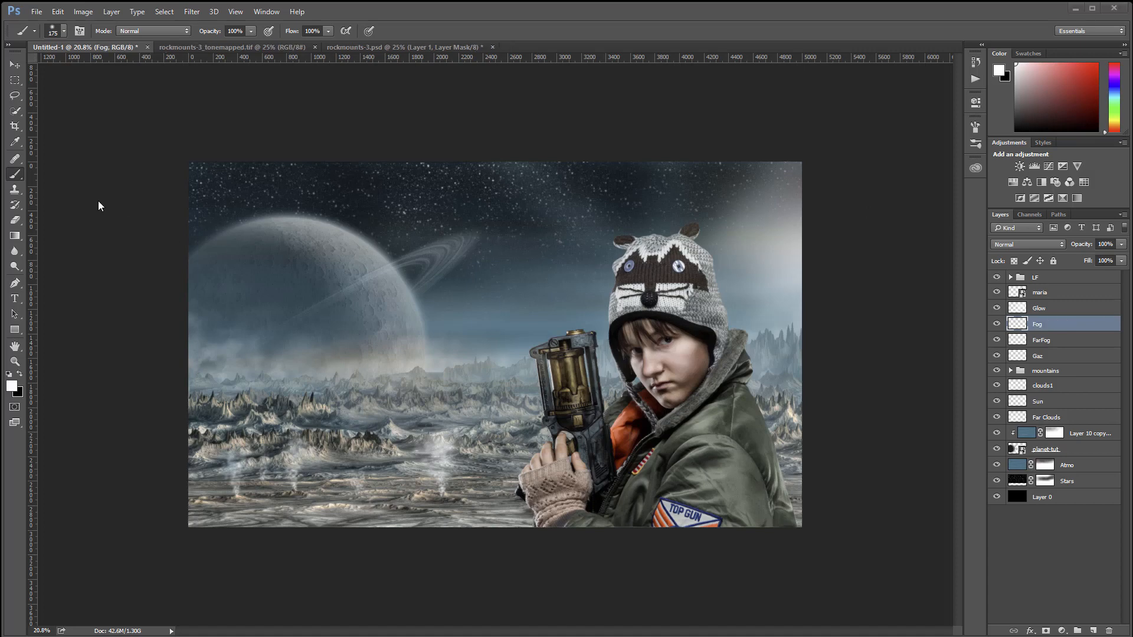
Choose the 1535 px smoke brush and paint white fog behind the person's head, back and gun hand on the Fog layer.
right_click(558, 315)
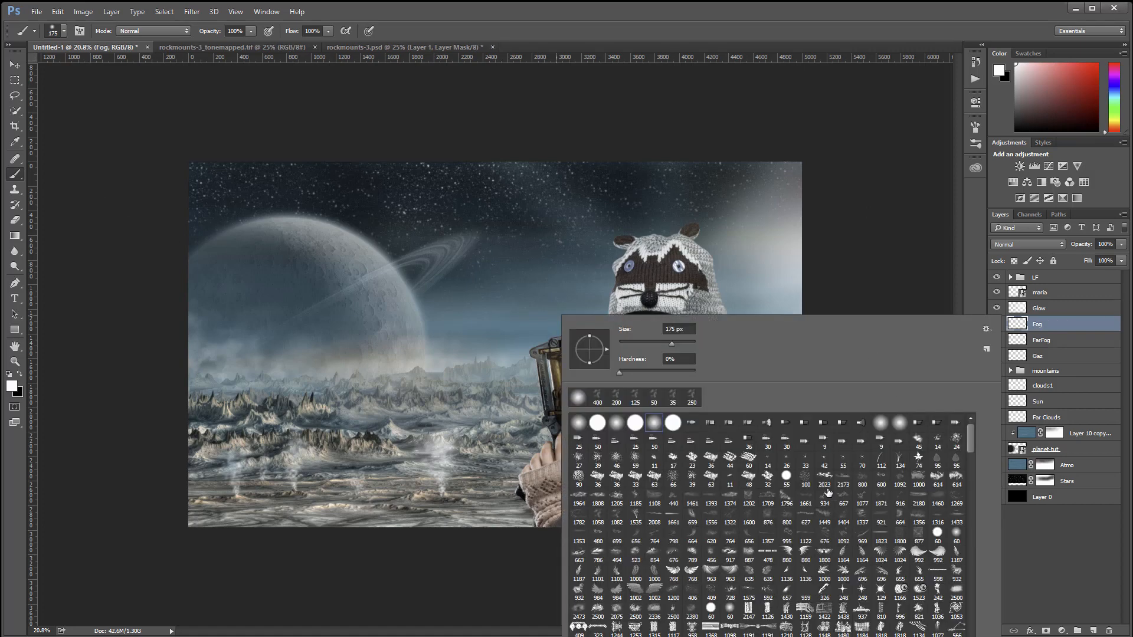
click(636, 515)
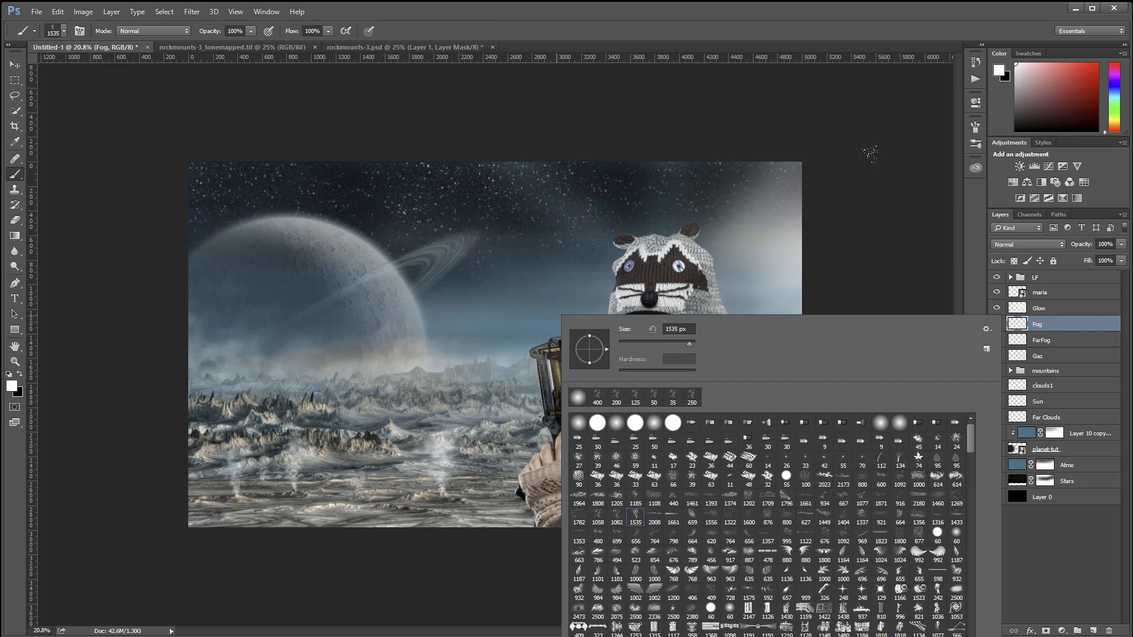
click(871, 152)
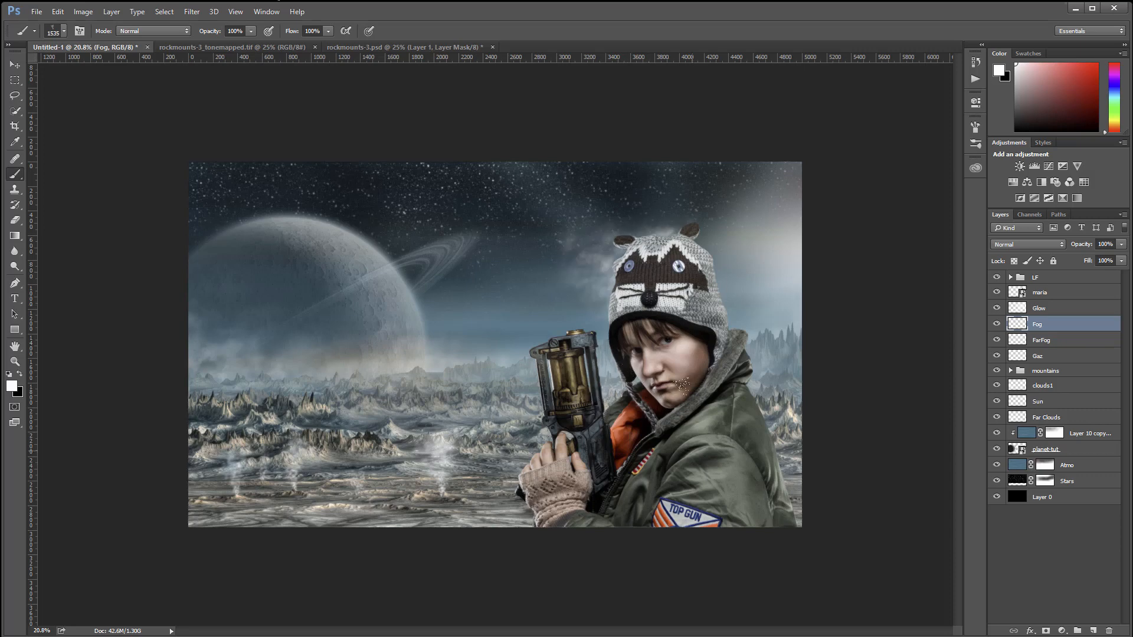
mouse_move(683, 387)
mouse_down()
mouse_move(738, 455)
mouse_move(689, 328)
mouse_move(676, 161)
mouse_up()
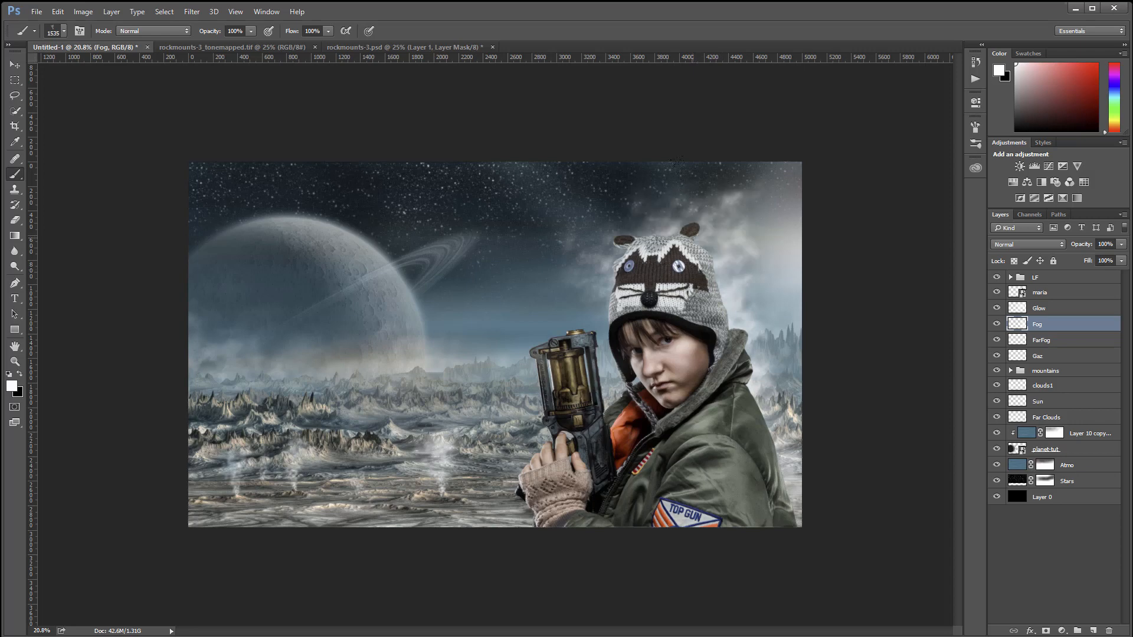
mouse_move(531, 557)
mouse_down()
mouse_move(443, 571)
mouse_move(541, 544)
mouse_up()
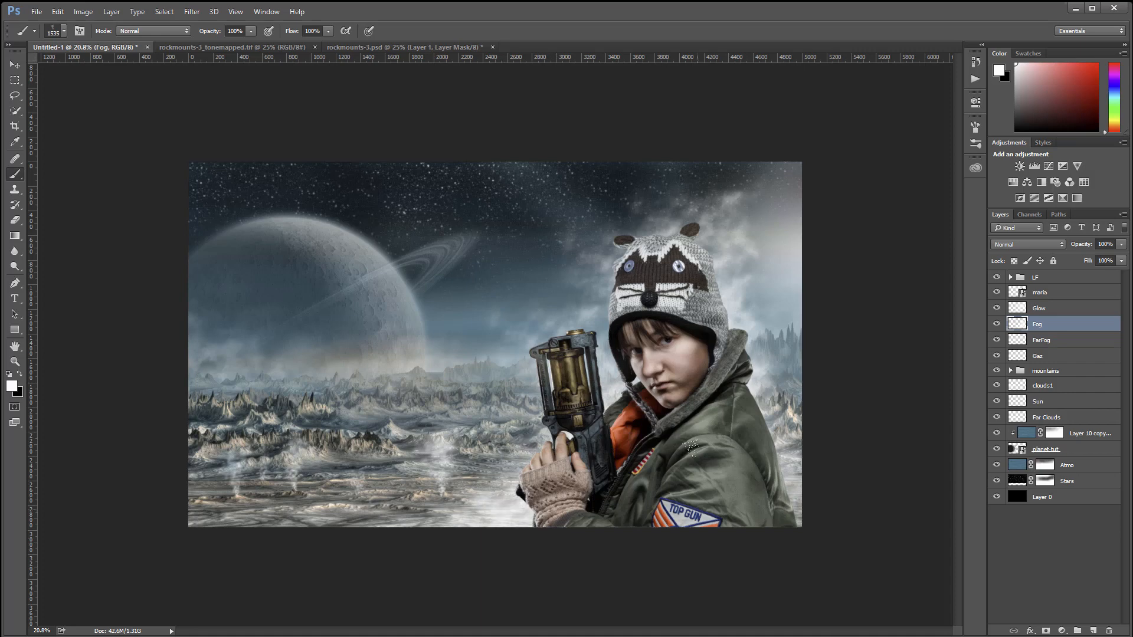
Add more fog dabs around the person's jacket, hat and gun, and set the Fog layer's blend mode to Soft Light.
click(807, 508)
click(793, 443)
click(690, 316)
click(644, 251)
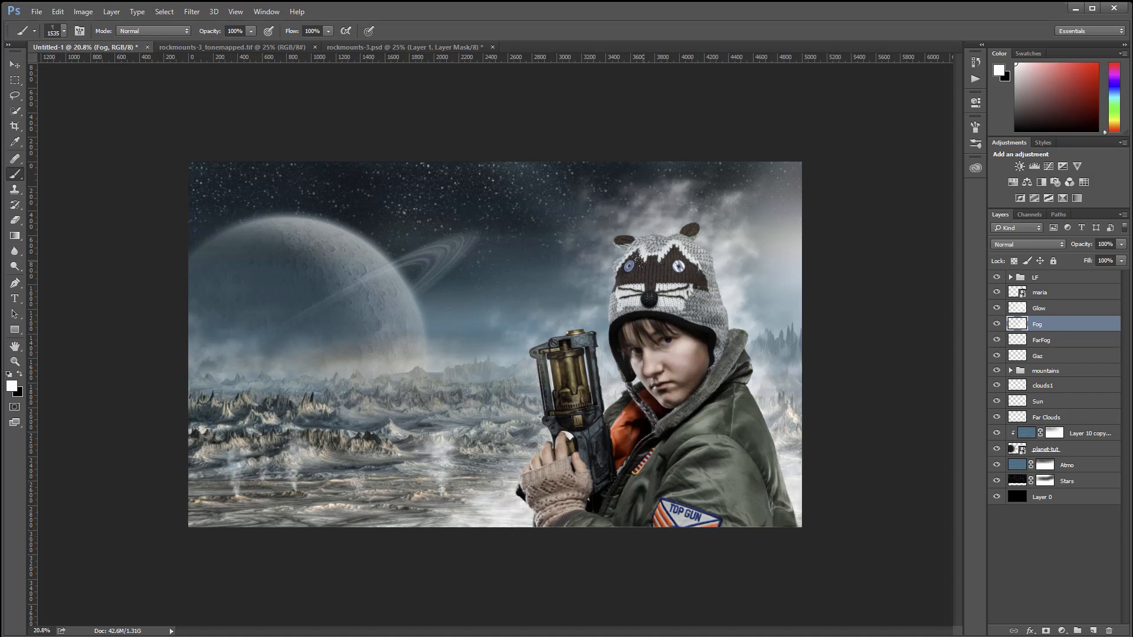
click(603, 440)
click(612, 403)
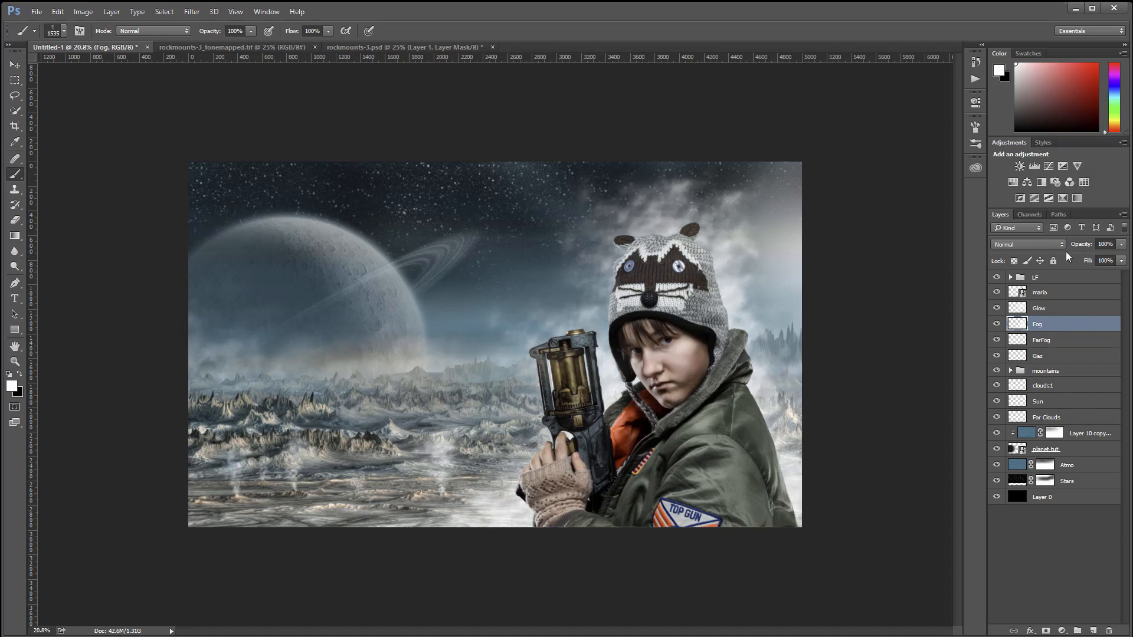
click(1039, 244)
click(1035, 367)
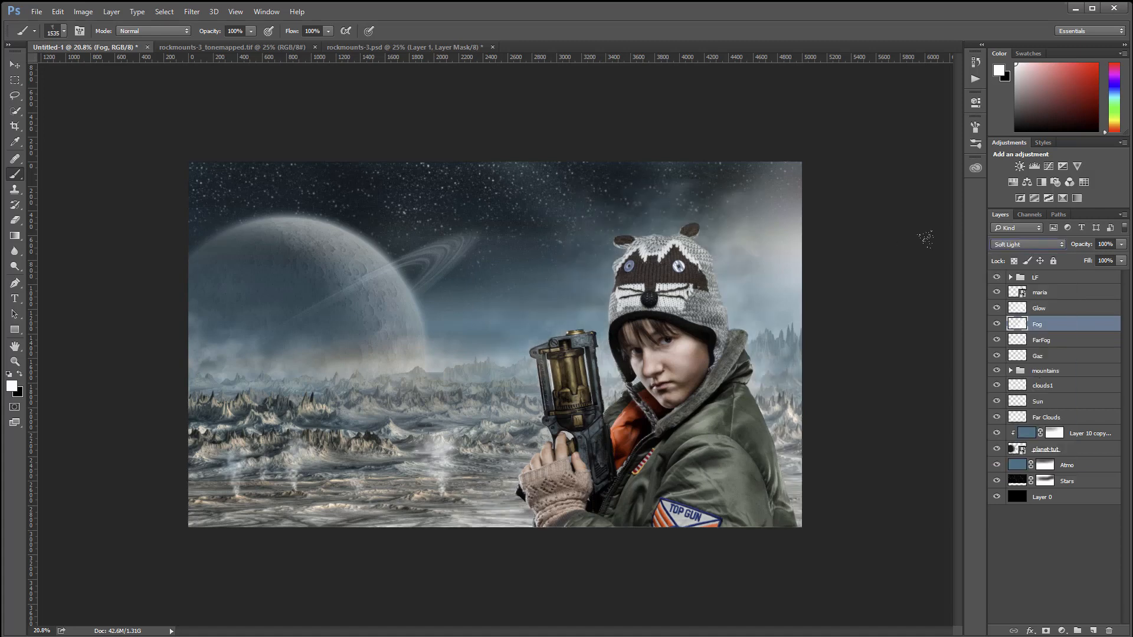
Create a new layer above the person layer and paint white fog over the jacket's outer edge and the gun hand.
click(1099, 293)
click(1096, 632)
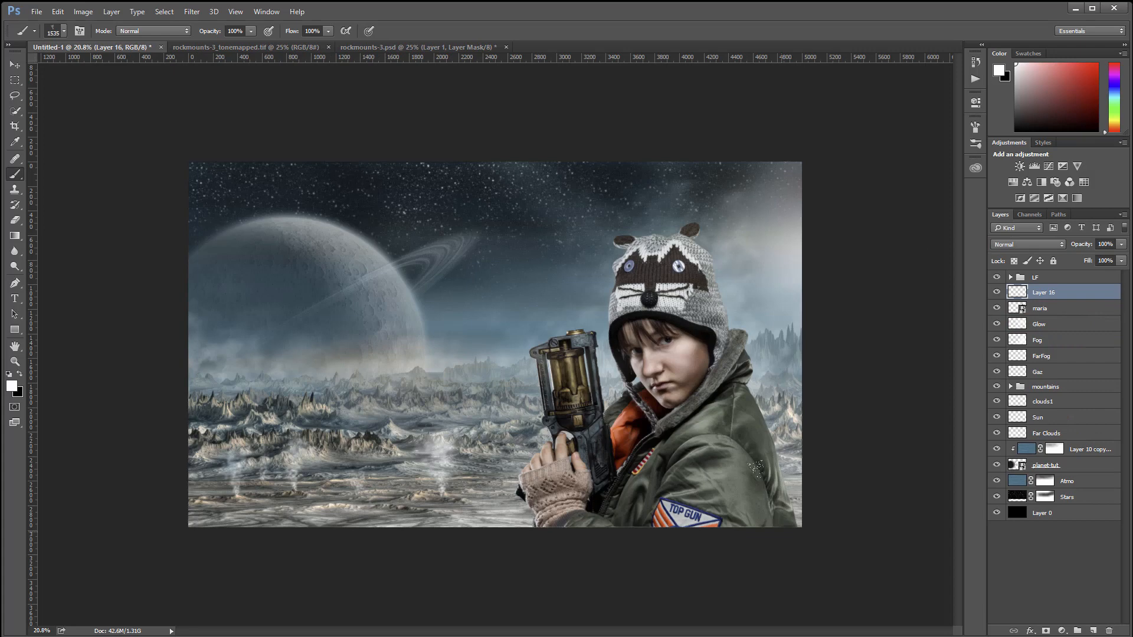
mouse_move(756, 468)
mouse_down()
mouse_move(808, 483)
mouse_move(787, 450)
mouse_move(782, 465)
mouse_move(791, 447)
mouse_move(748, 401)
mouse_move(771, 415)
mouse_move(707, 527)
mouse_up()
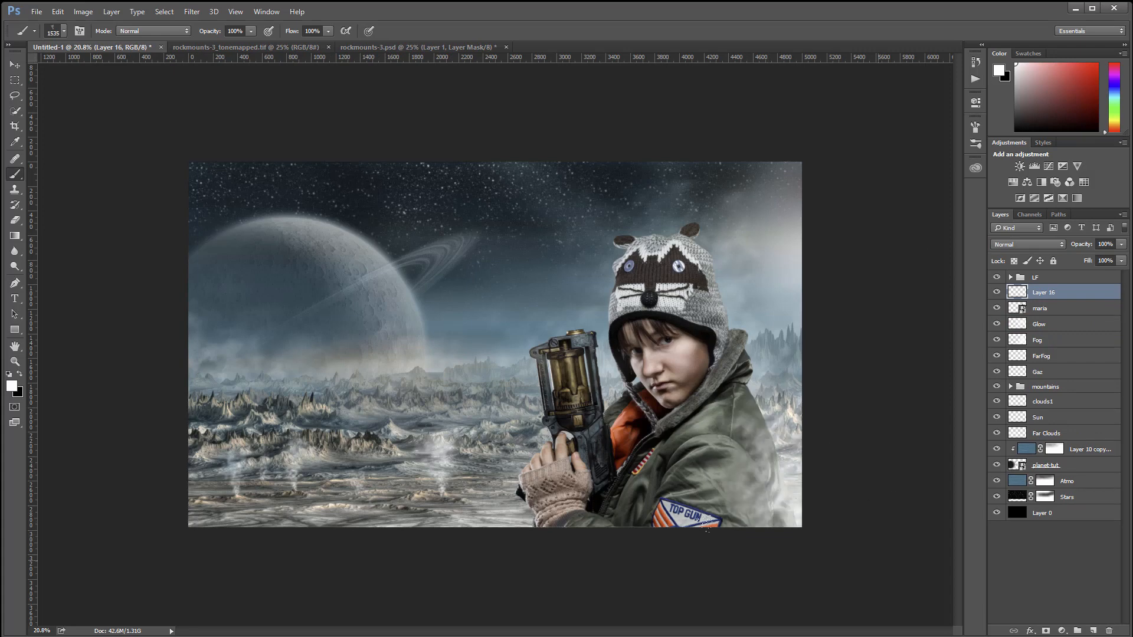
mouse_move(489, 502)
mouse_down()
mouse_move(463, 502)
mouse_move(554, 491)
mouse_move(502, 493)
mouse_move(583, 473)
mouse_up()
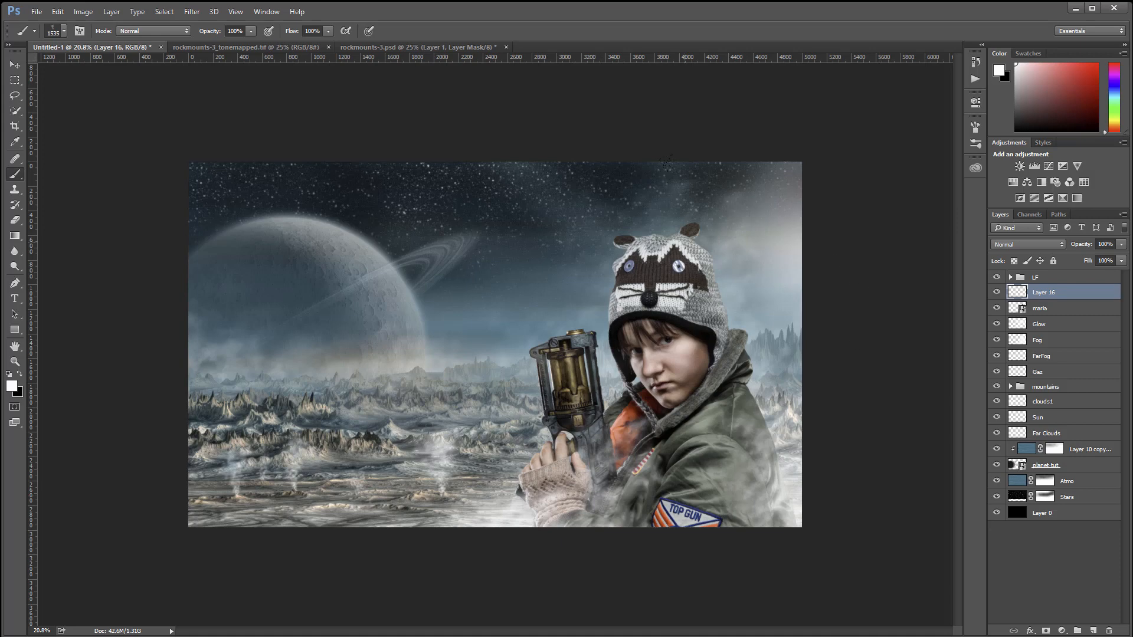
drag(666, 161, 770, 256)
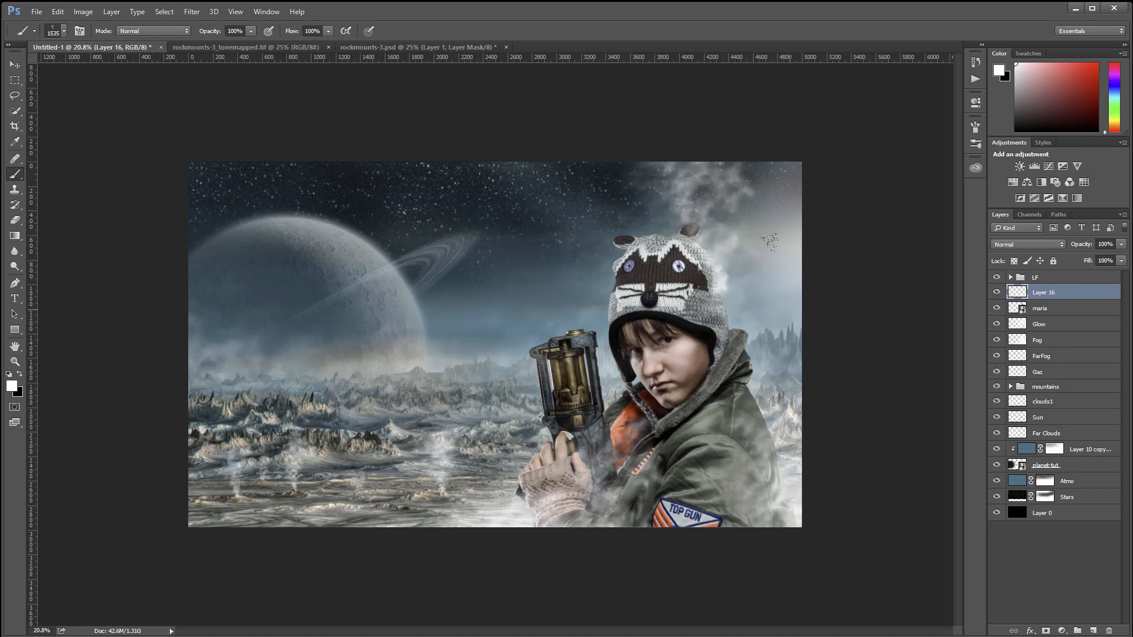
key(ctrl+z)
click(690, 283)
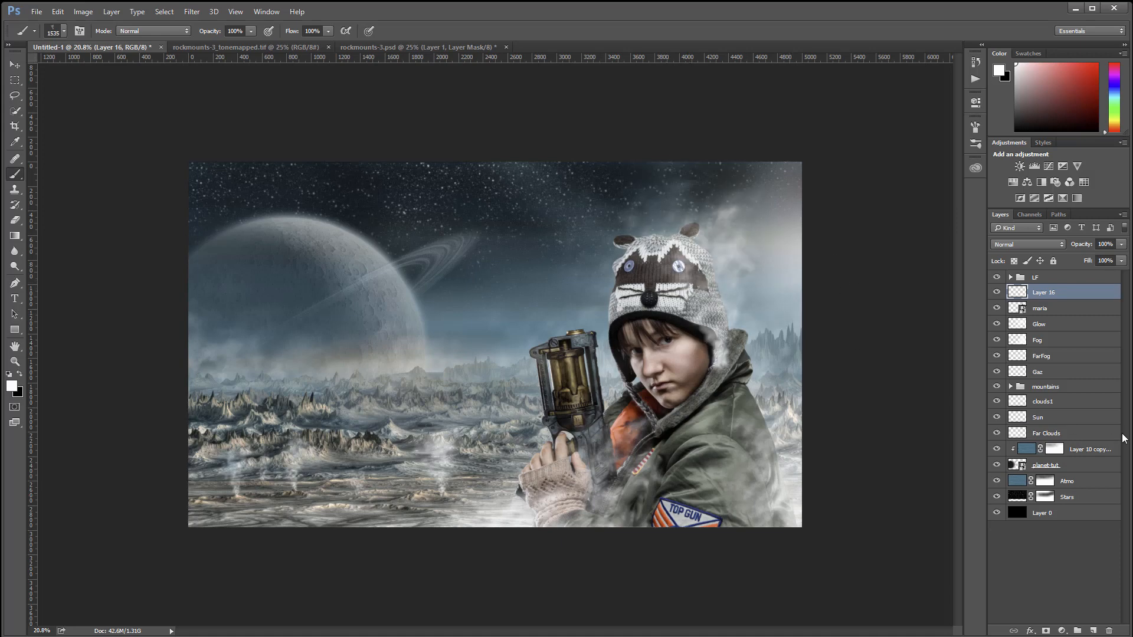
key(ctrl+z)
right_click(892, 338)
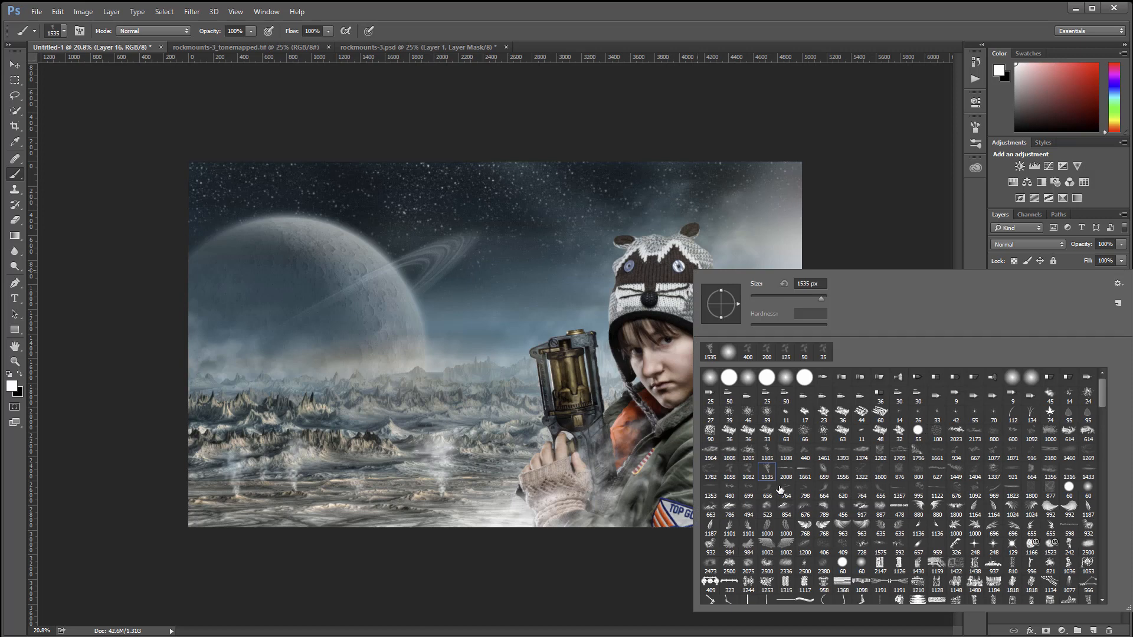
click(749, 487)
key(Return)
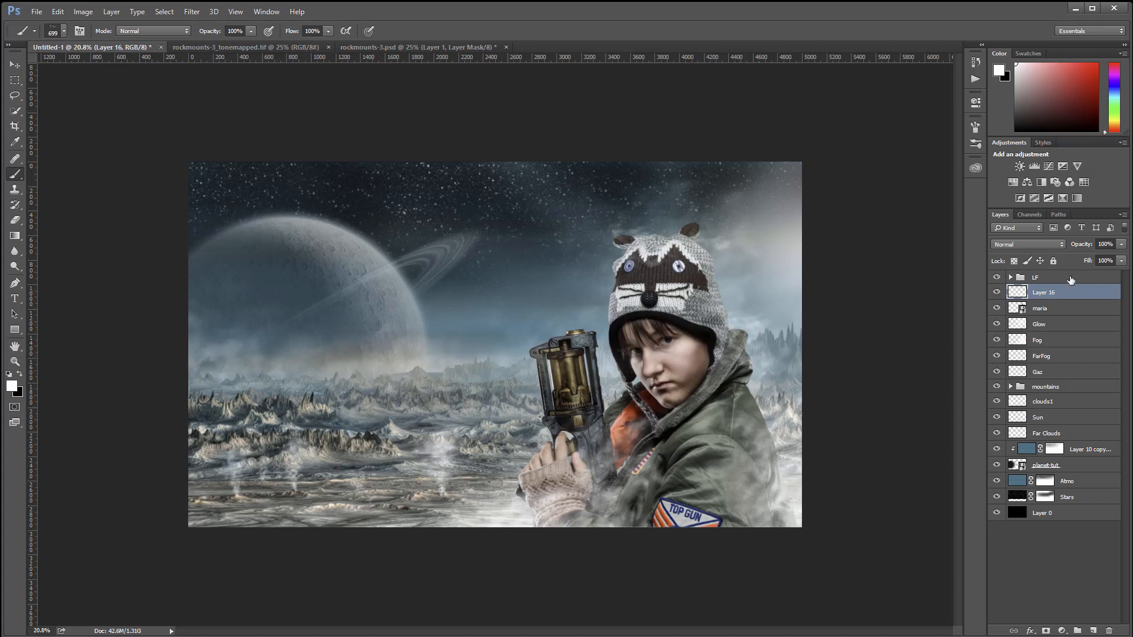
Choose the 1782 px smoke brush and dab faint fog over the person's jacket, arm patch, gun and hood on the new foreground layer.
right_click(694, 317)
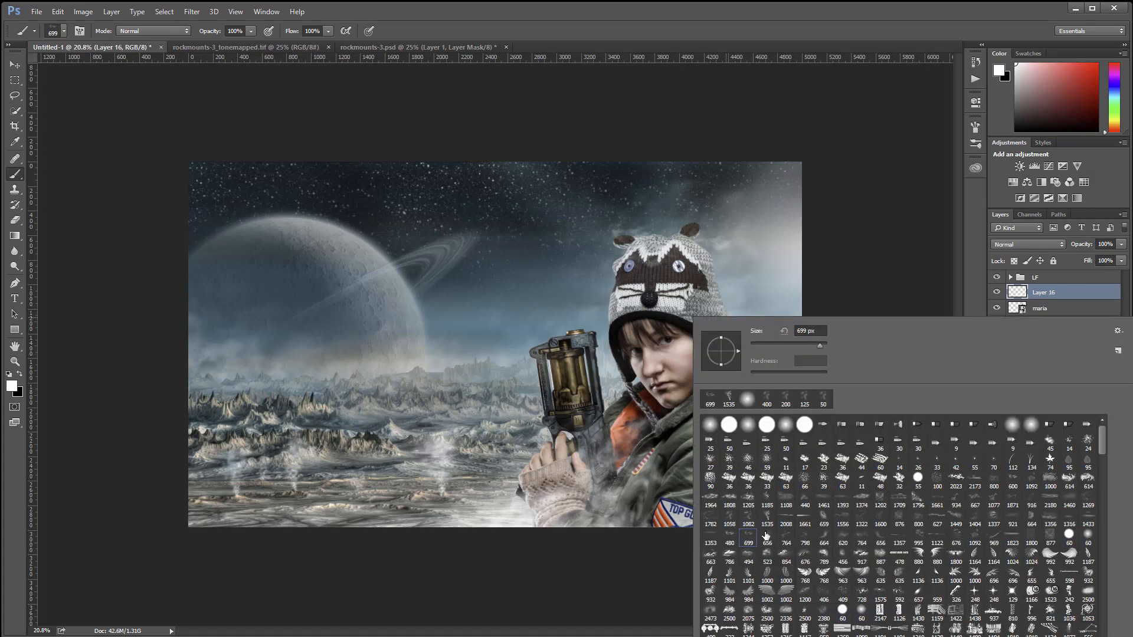
click(711, 518)
key(Return)
click(774, 344)
click(809, 411)
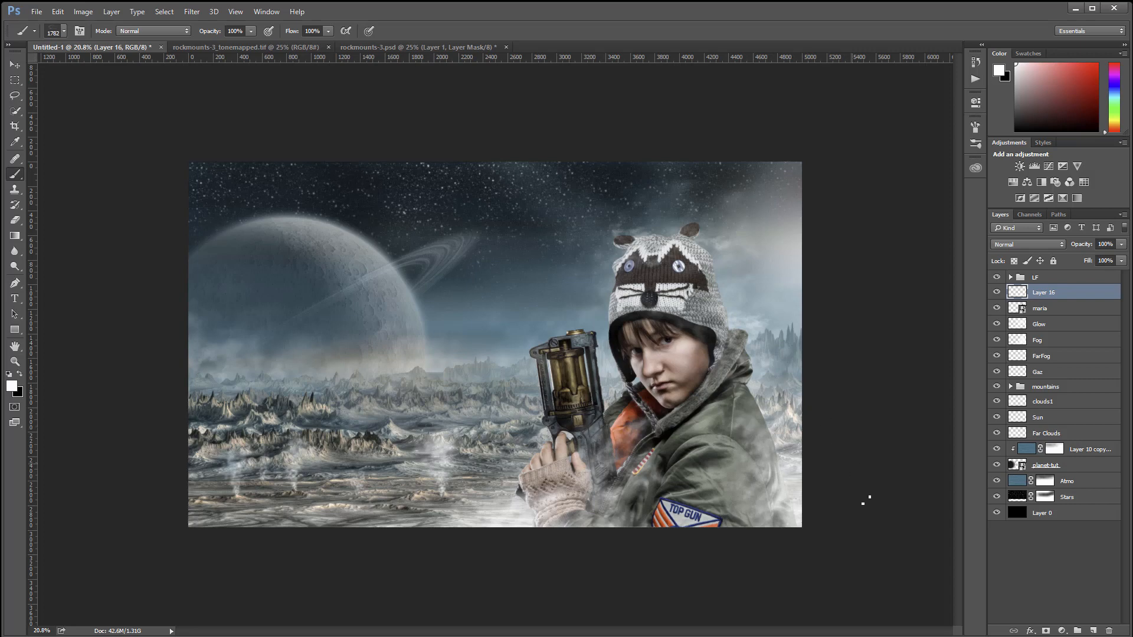
click(767, 332)
click(708, 530)
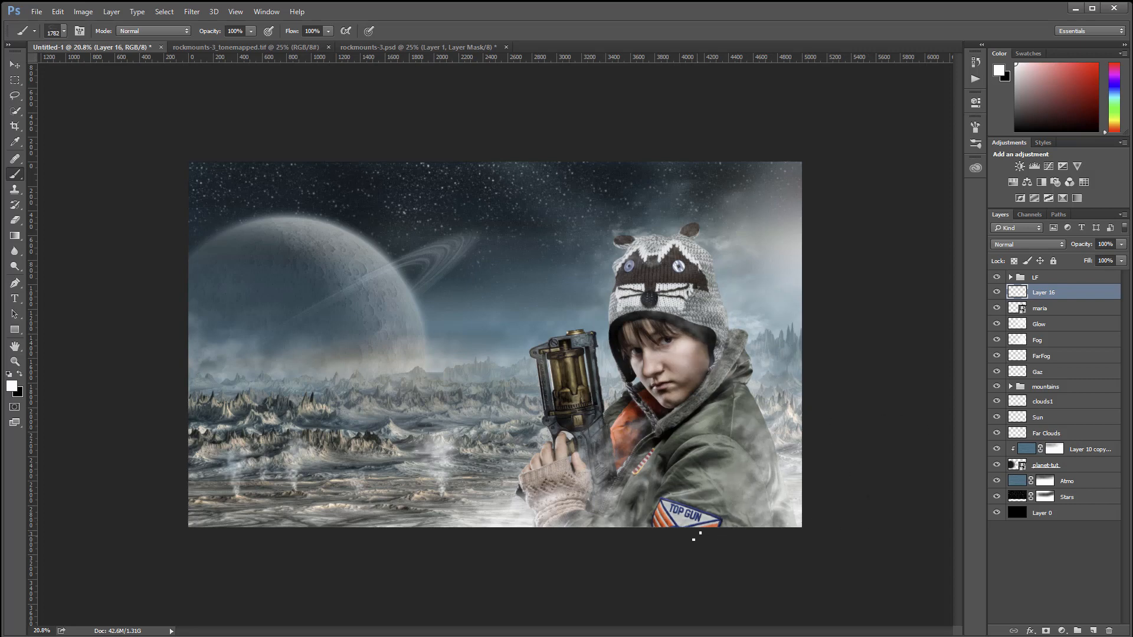
click(688, 531)
click(633, 523)
click(585, 427)
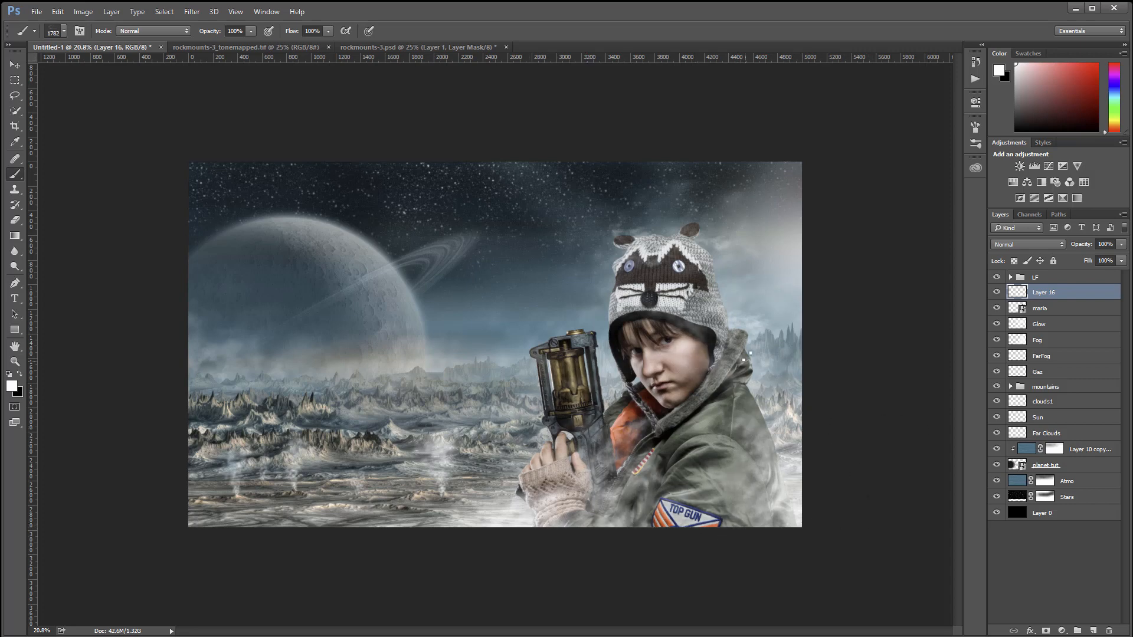
click(741, 355)
click(740, 269)
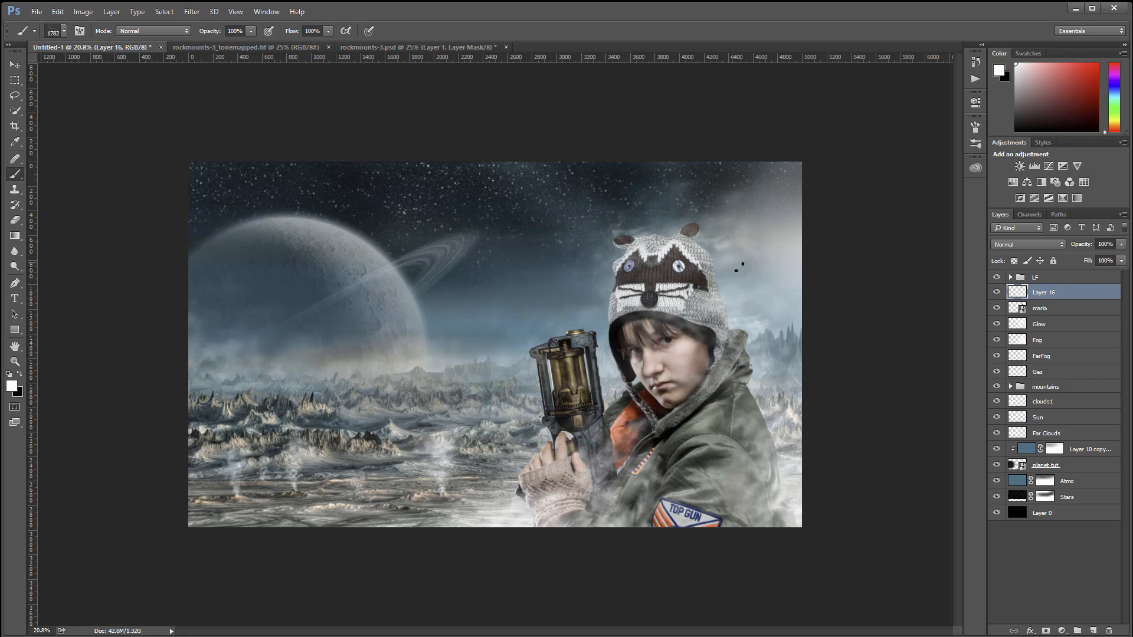
Reduce the foreground fog layer's fill to 61% and create an empty layer directly above the Glow layer.
click(1121, 261)
mouse_move(1122, 273)
mouse_down()
mouse_move(1050, 272)
mouse_move(1100, 274)
mouse_up()
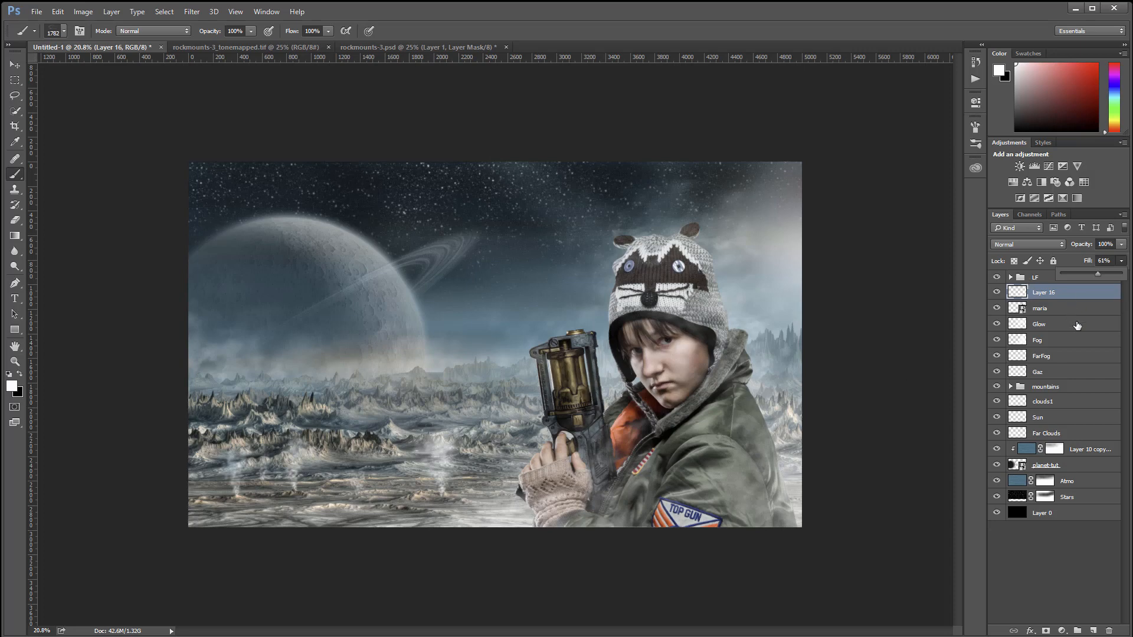
click(1056, 324)
click(1091, 628)
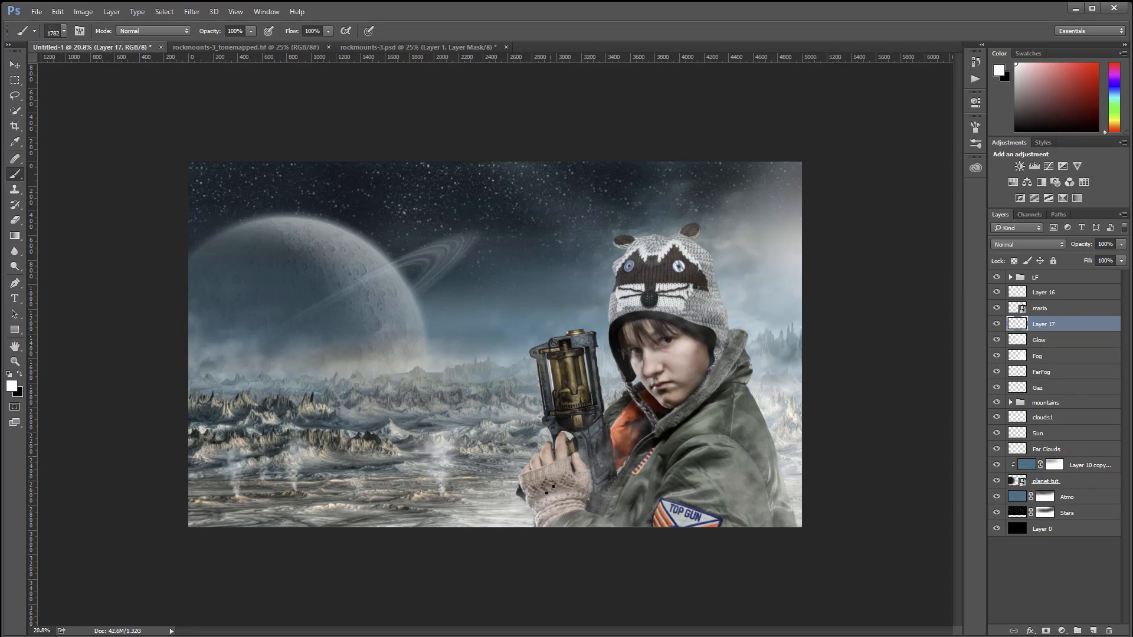
Rename the fog layer above the person to FrontFog and the empty layer behind the person to BackFog.
click(1080, 293)
double_click(1053, 292)
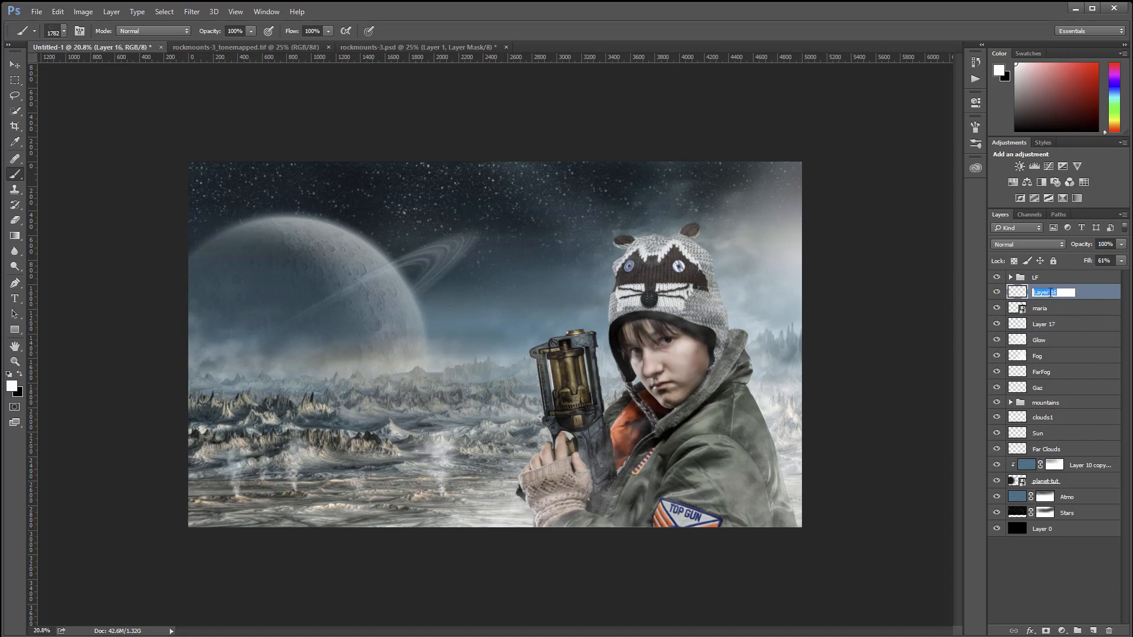
text(FrontFog)
click(1052, 326)
double_click(1052, 325)
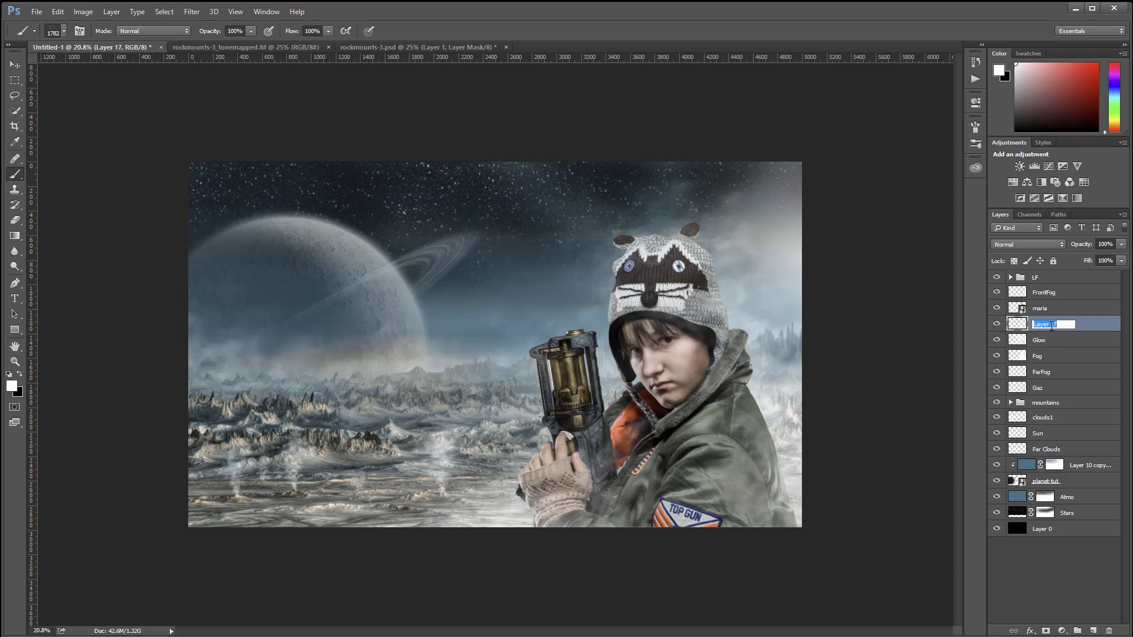
text(BackFog)
key(Return)
Compare the composite with and without the Glow, BackFog and FrontFog layers.
click(996, 341)
click(996, 341)
click(997, 325)
click(996, 326)
click(996, 325)
click(996, 325)
click(1083, 308)
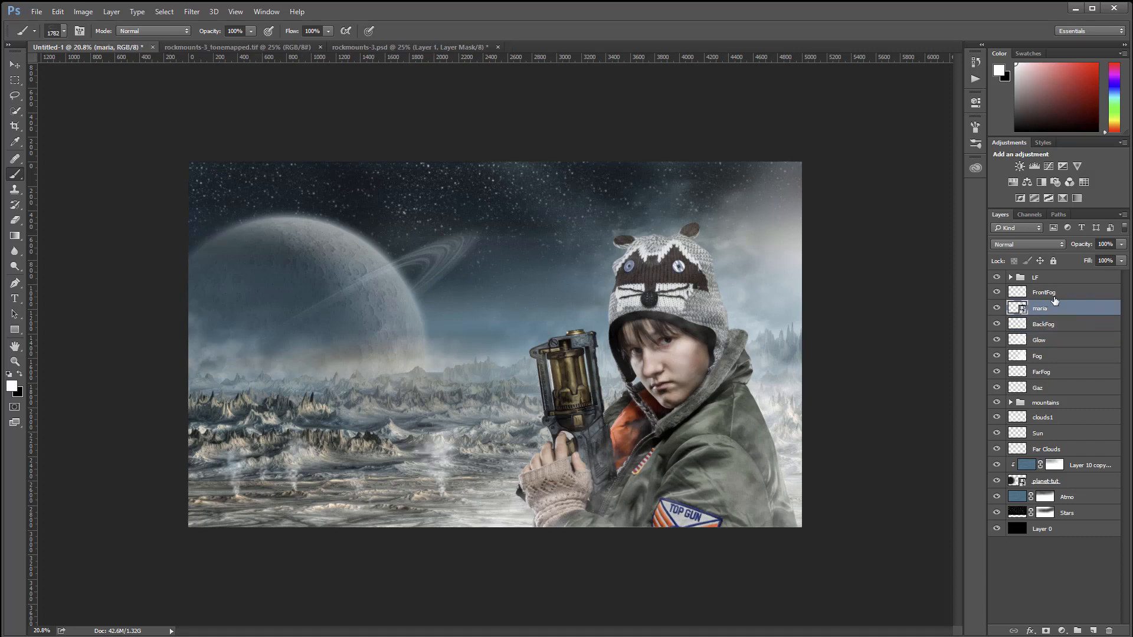
click(1056, 293)
click(996, 292)
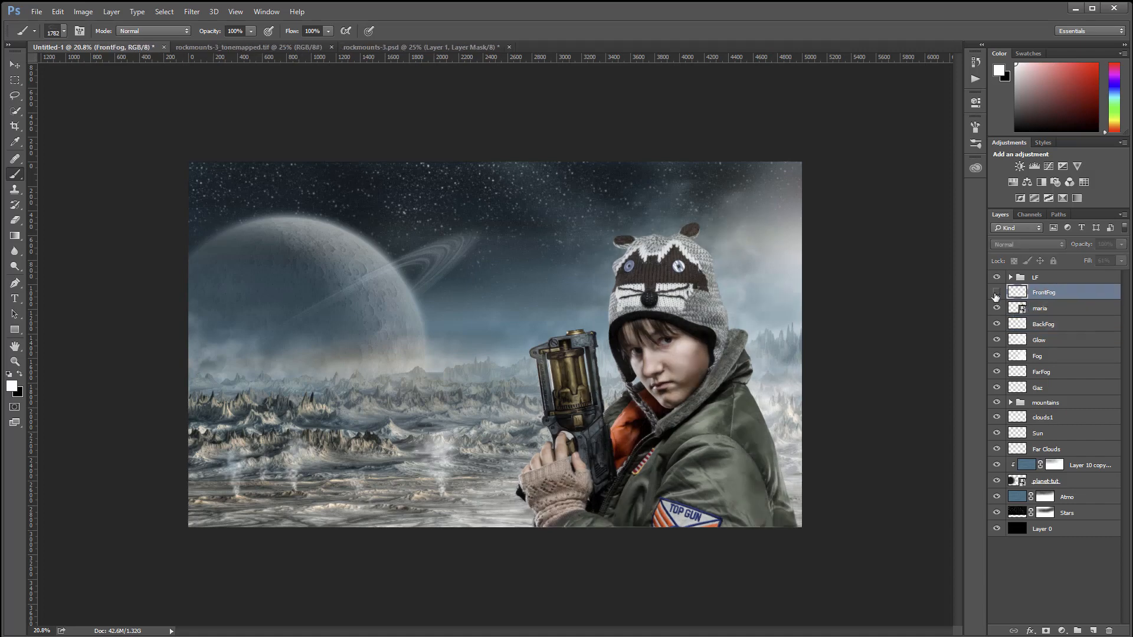
click(996, 293)
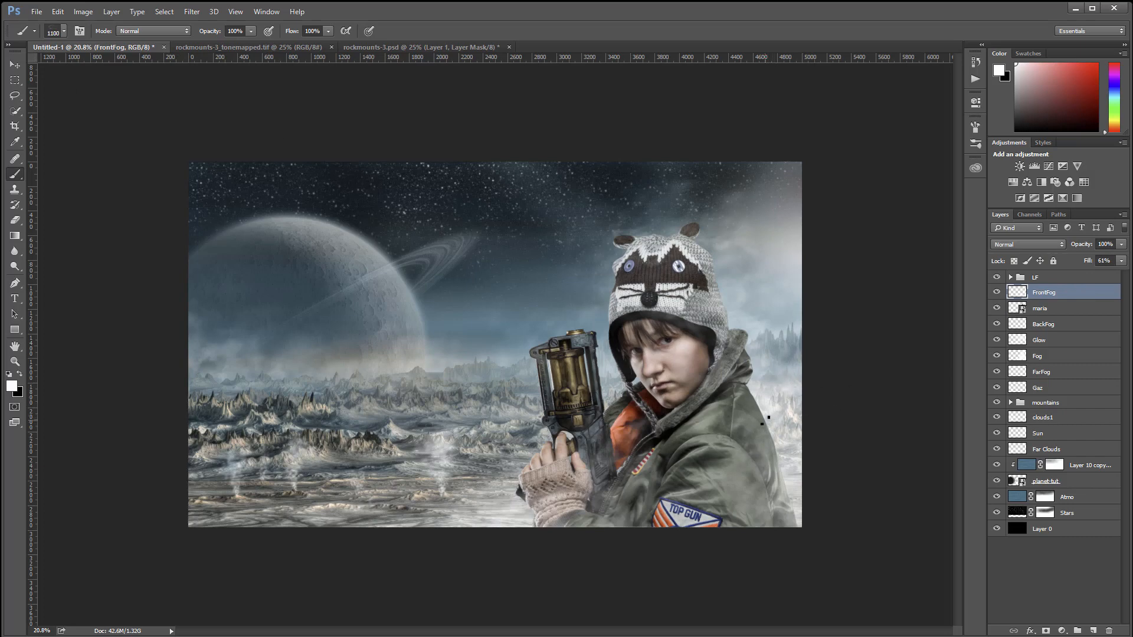
key(bracketleft)
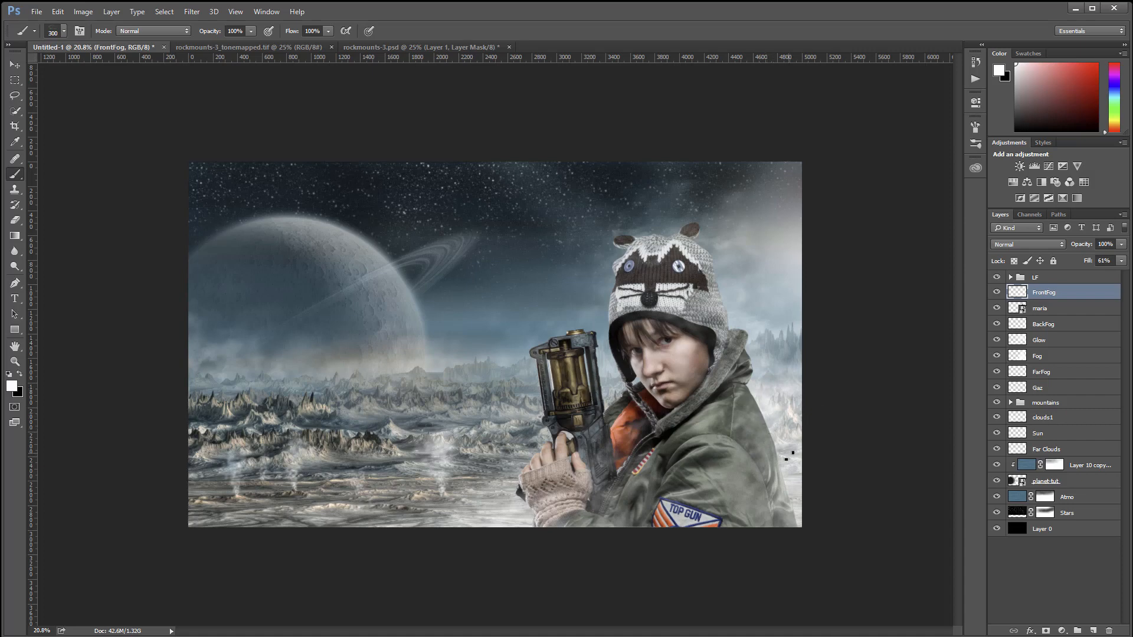
key(bracketright)
key(bracketright)
key(bracketright)
key(bracketright)
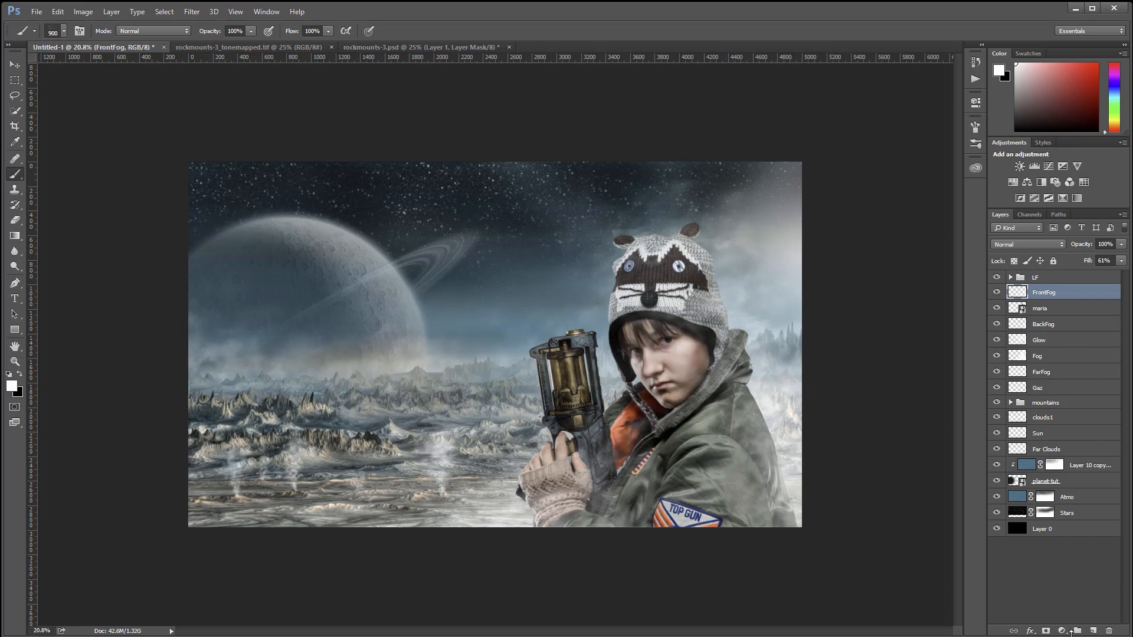
Create a layer above FrontFog and dab white fog over the jacket's shoulder and sleeve with the 1535 px smoke brush.
click(1094, 631)
right_click(907, 560)
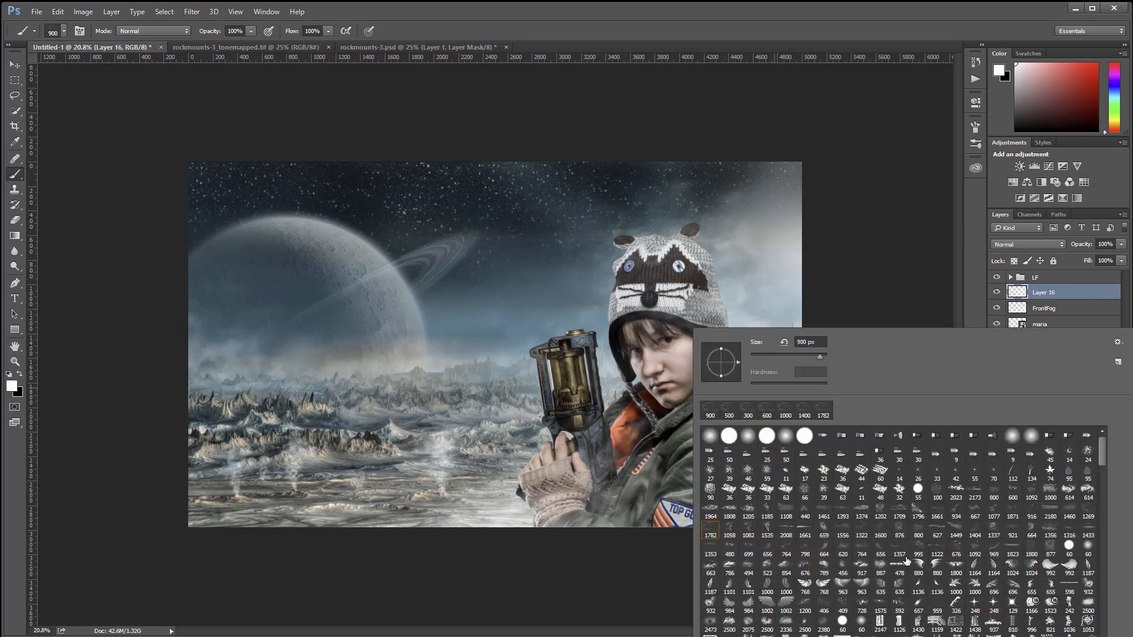
click(767, 529)
click(848, 172)
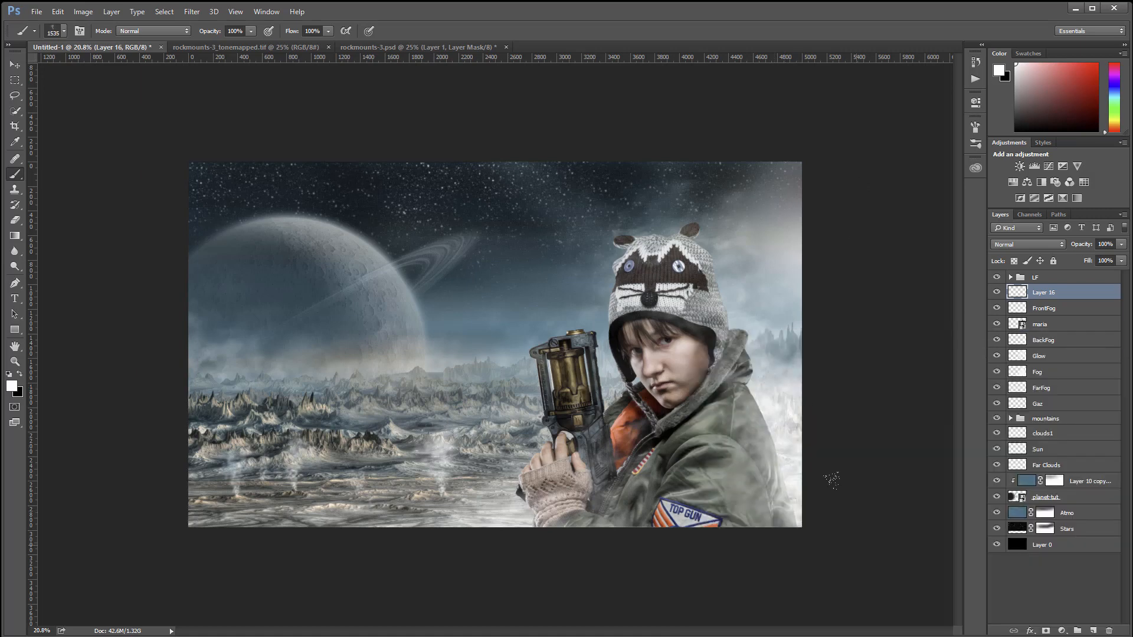
click(762, 395)
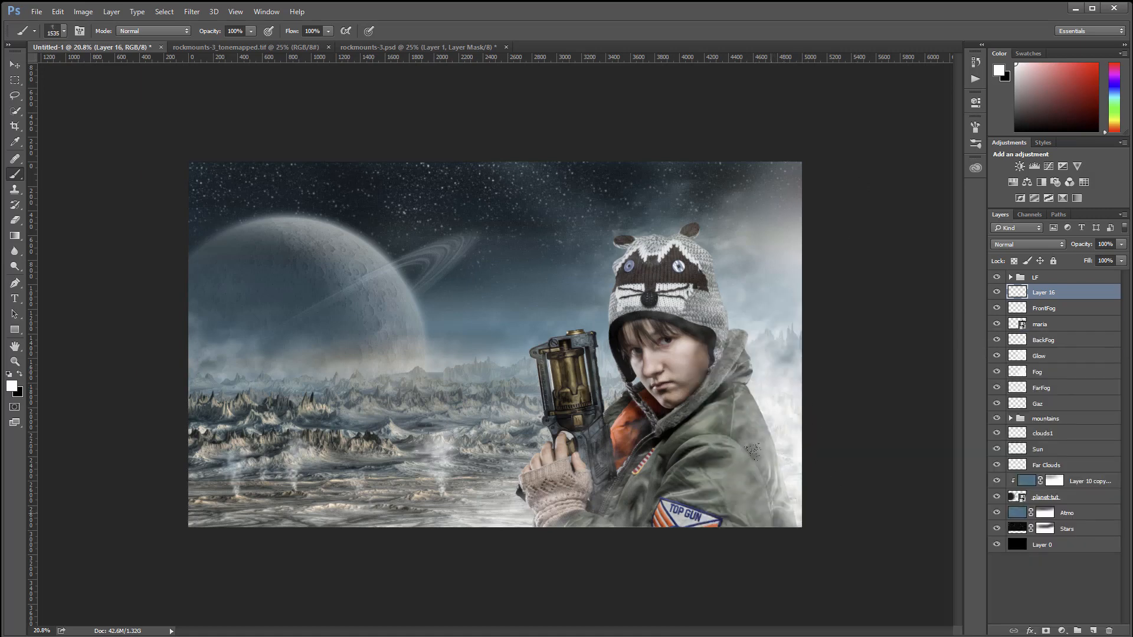
click(708, 487)
click(784, 512)
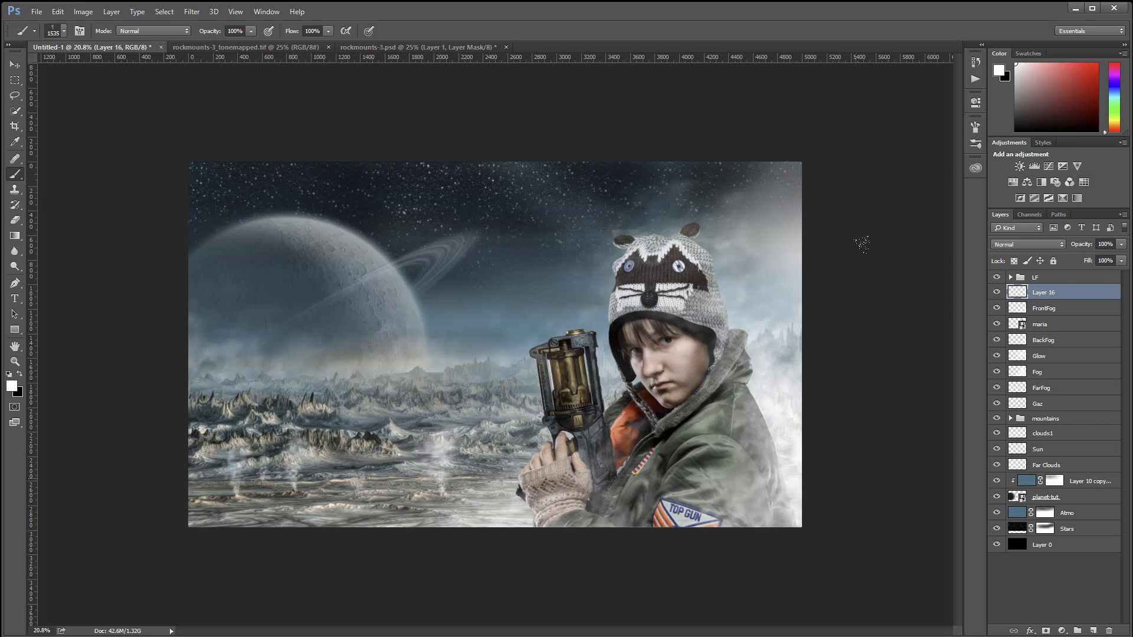
Rename the new foreground fog layer to FrontFog2.
double_click(1056, 292)
text(FrontFog2)
click(15, 65)
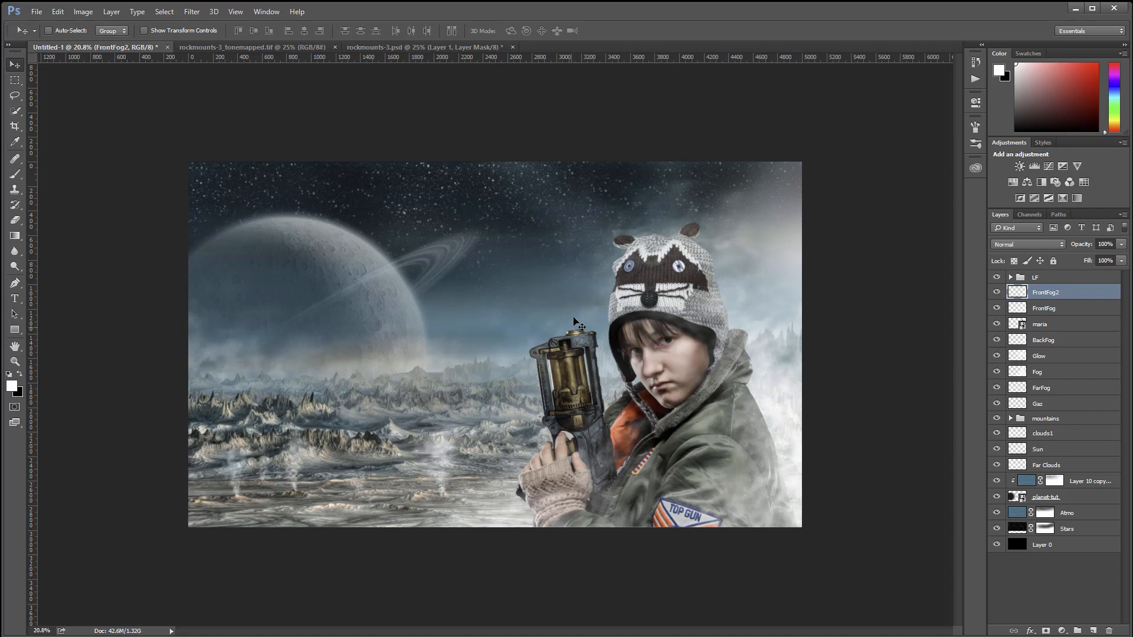
Create a new layer above FrontFog2 and choose a 2500 px smoke plume brush for painting.
click(1092, 630)
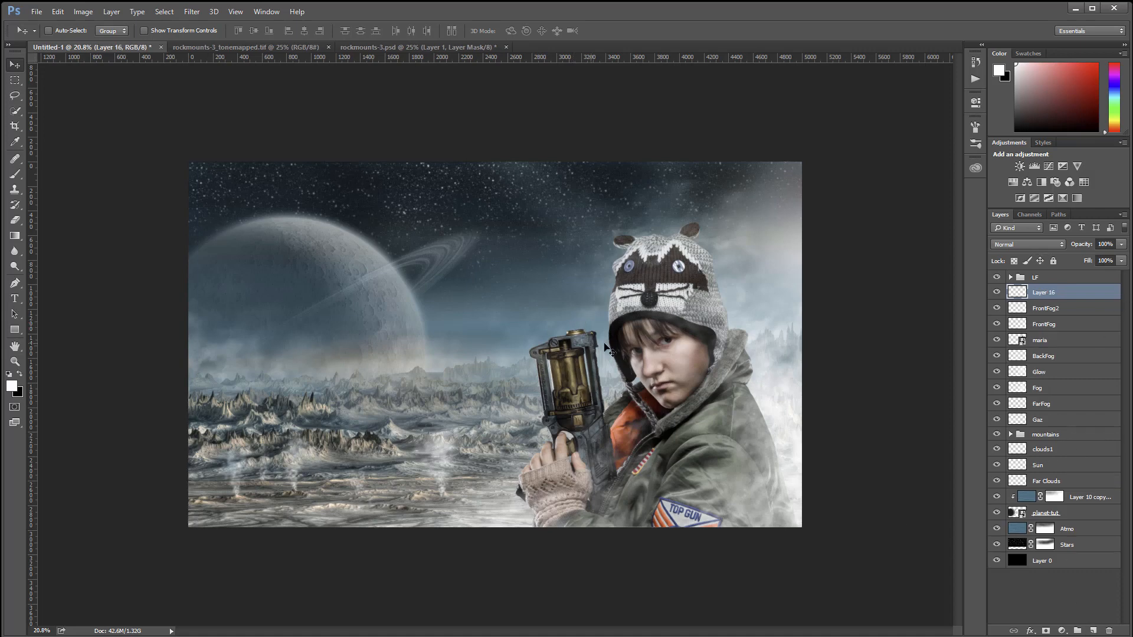
key(b)
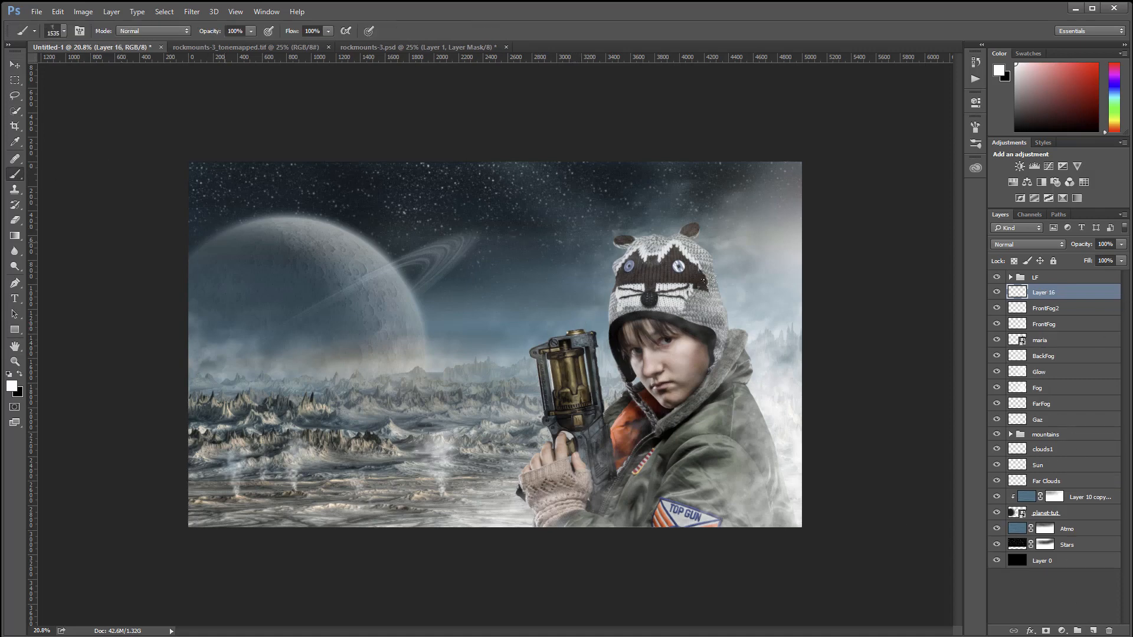
right_click(576, 295)
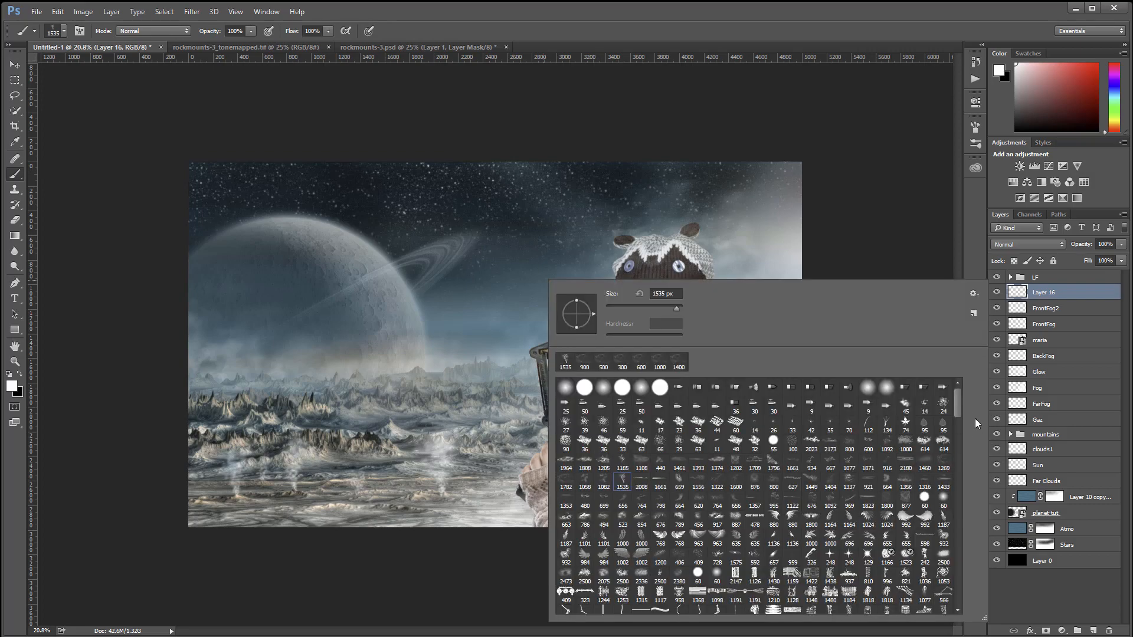
mouse_move(959, 398)
mouse_down()
mouse_move(943, 591)
mouse_move(958, 585)
mouse_move(972, 491)
mouse_up()
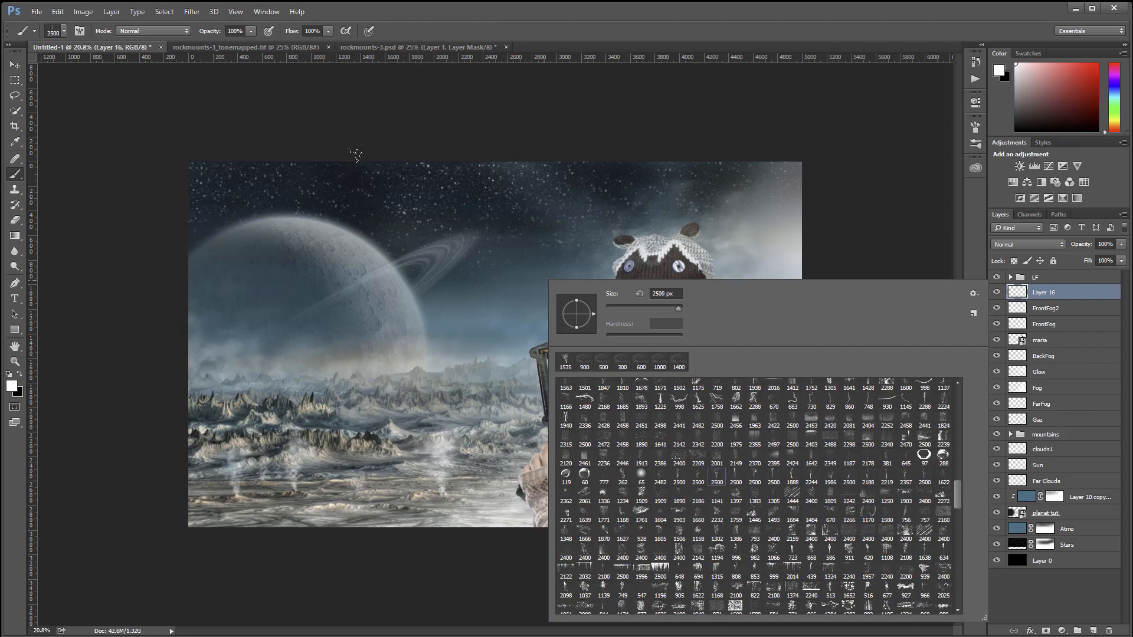
key(Return)
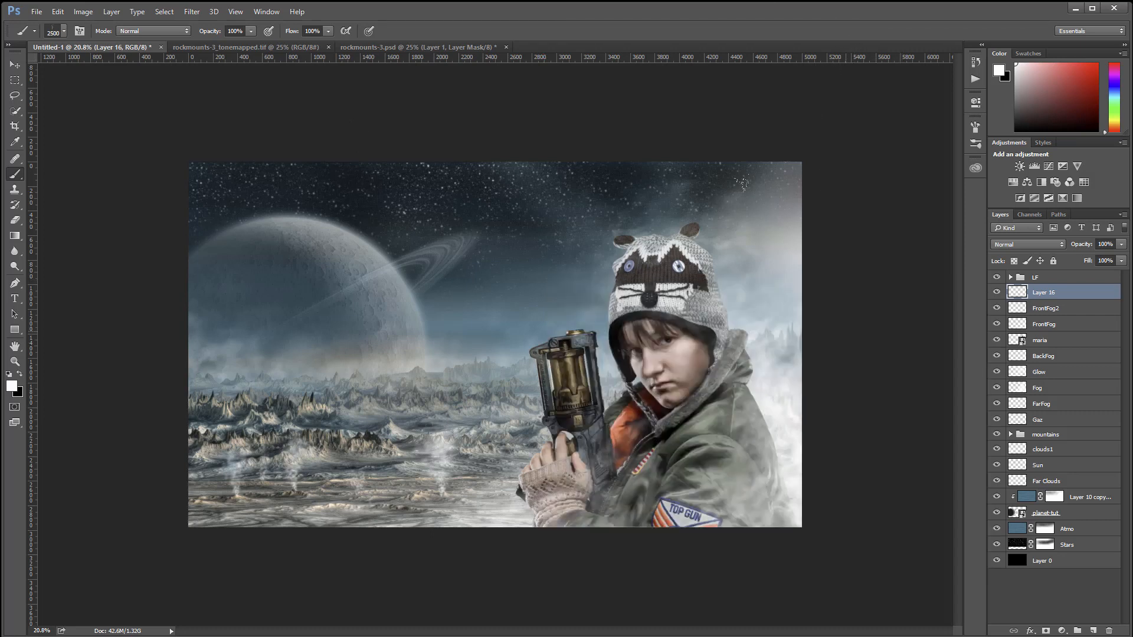
Shrink the smoke brush to 1300 px and stamp one white plume rising from the tip of the gun.
key(bracketleft)
key(bracketleft)
key(bracketleft)
key(bracketleft)
key(bracketleft)
key(bracketleft)
key(bracketleft)
key(bracketleft)
key(bracketleft)
key(bracketleft)
key(bracketleft)
key(bracketleft)
click(555, 184)
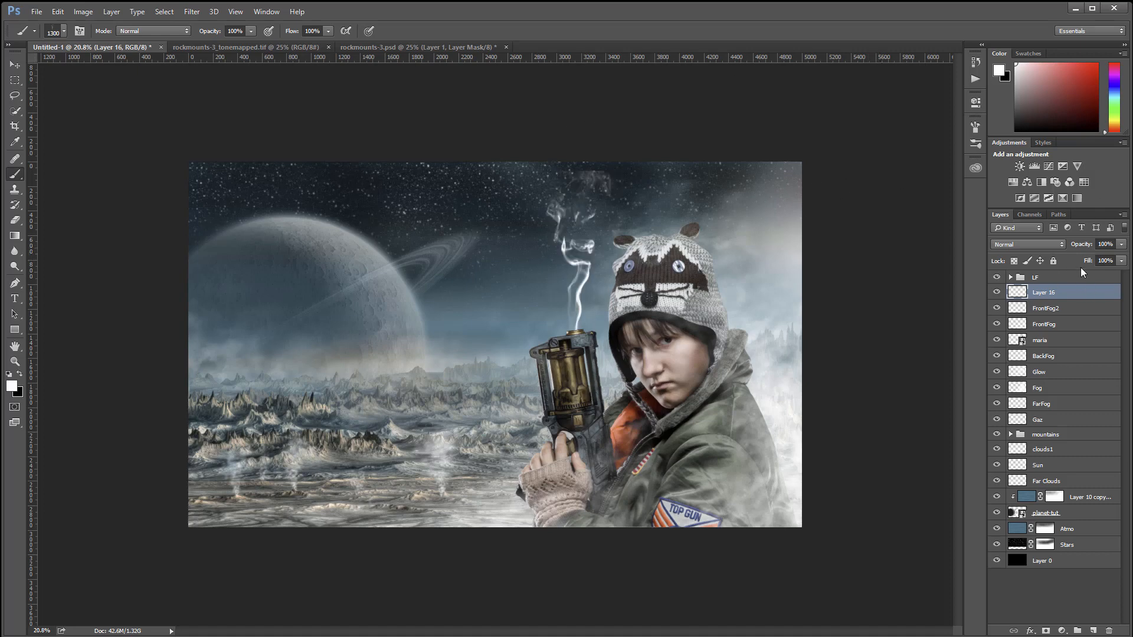
Set the gun smoke layer's blend mode to Soft Light and reduce its fill to about 36%.
click(1058, 246)
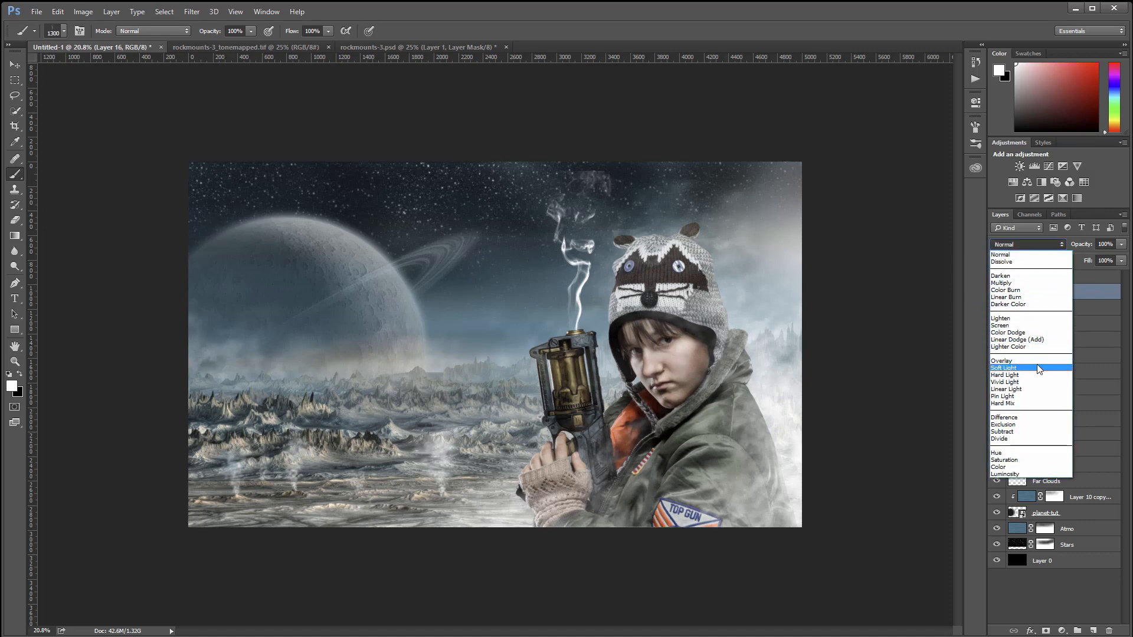
click(1036, 364)
click(1121, 261)
drag(1121, 273, 1077, 273)
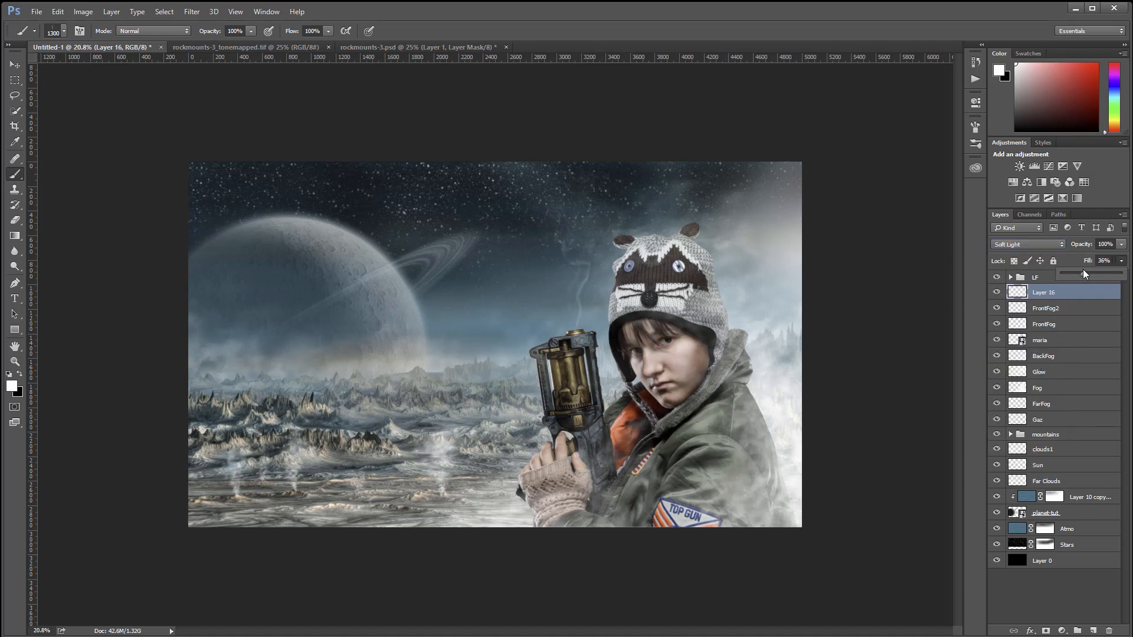
Stamp all visible layers into a merged layer above the LF group.
click(18, 63)
click(1047, 279)
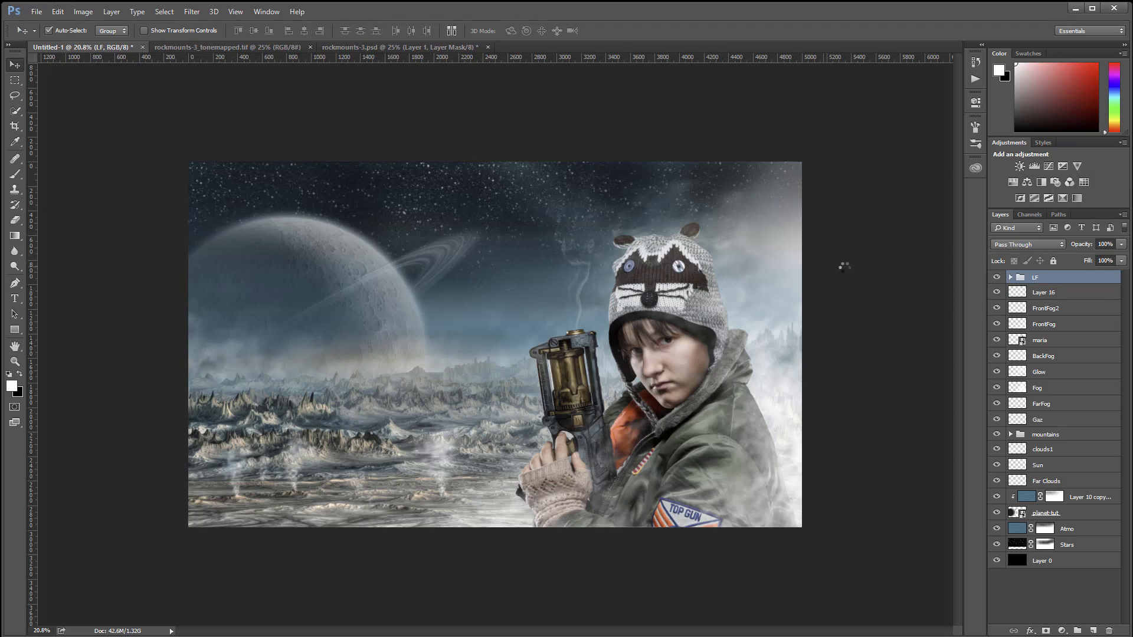
key(ctrl+shift+alt+e)
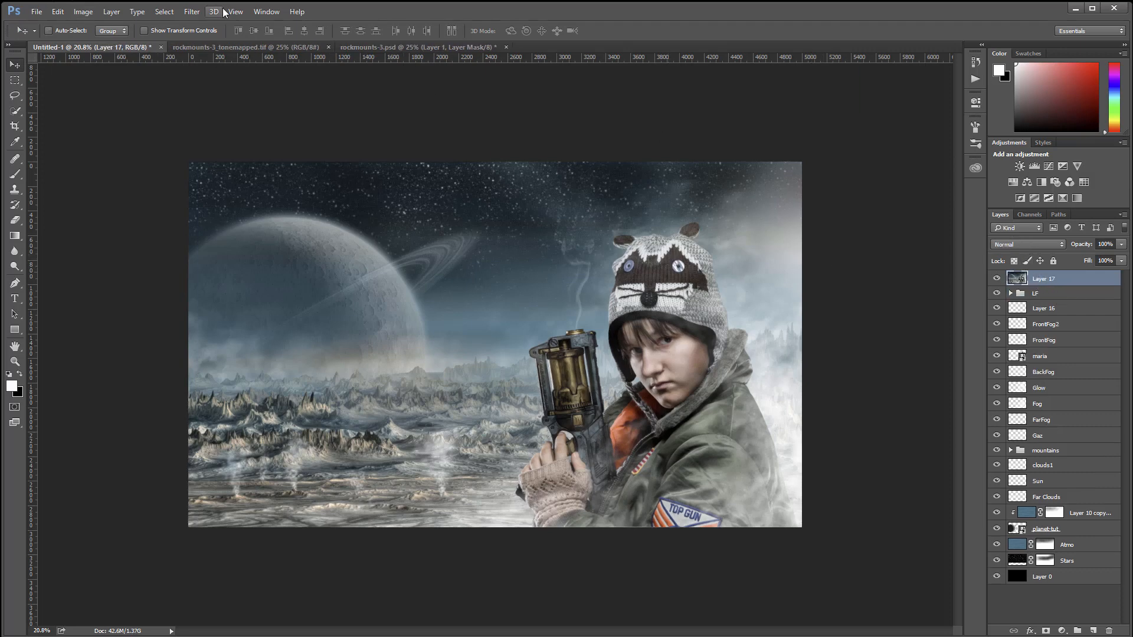
Open the merged layer in Filter Forge 4 and choose the cyan-blue user preset of the PhotoTone filter.
click(192, 11)
mouse_move(276, 274)
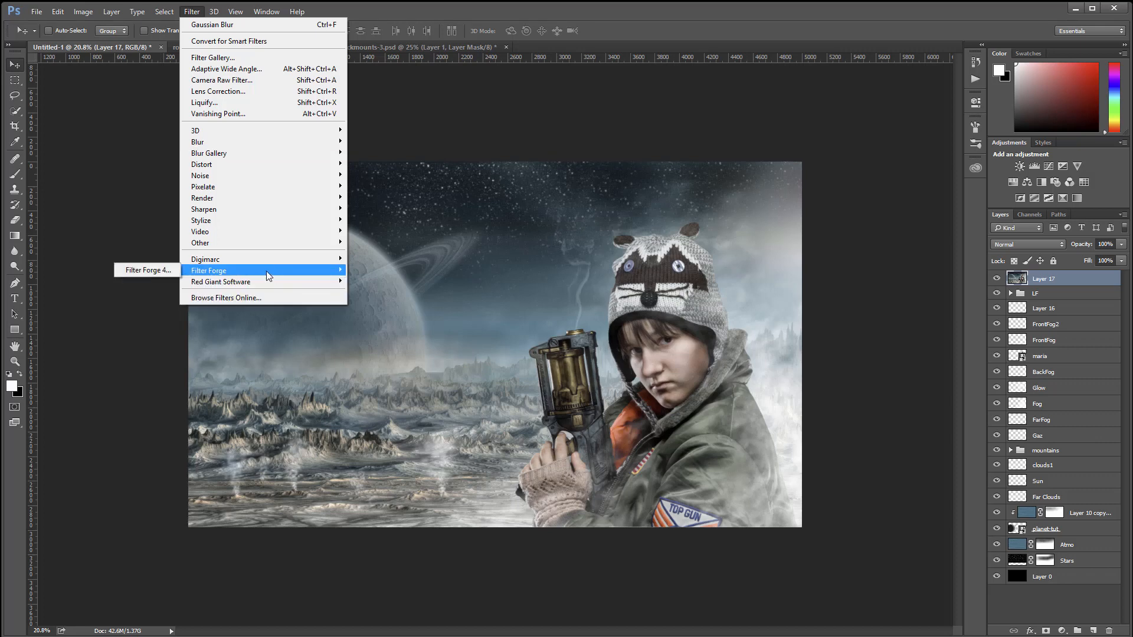
click(129, 269)
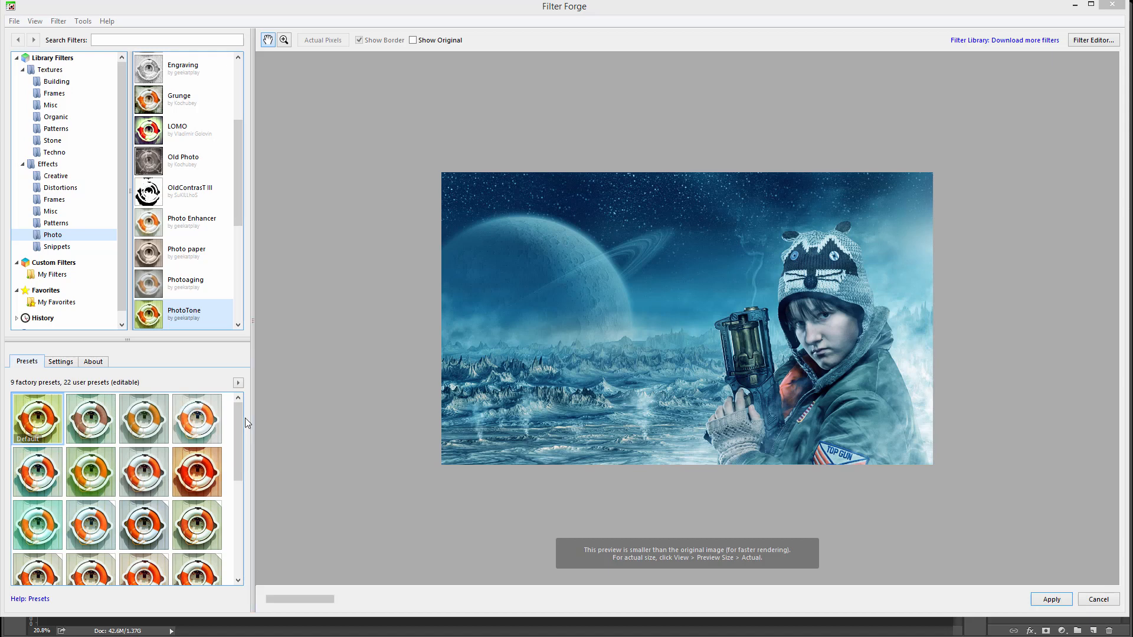
scroll(241, 461, down, 4)
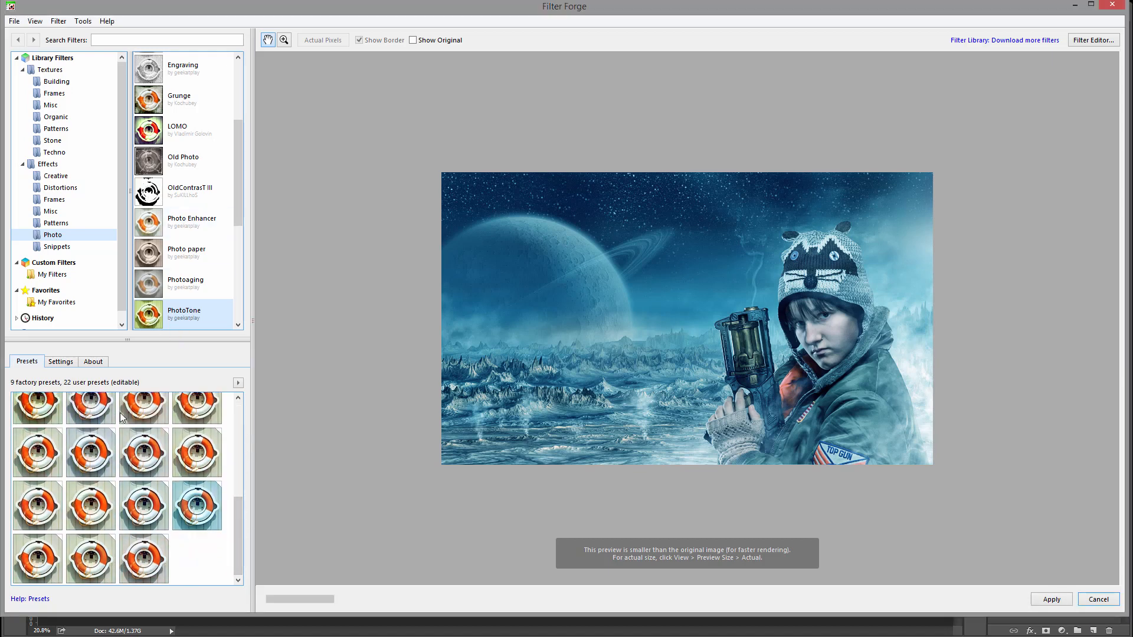
click(207, 505)
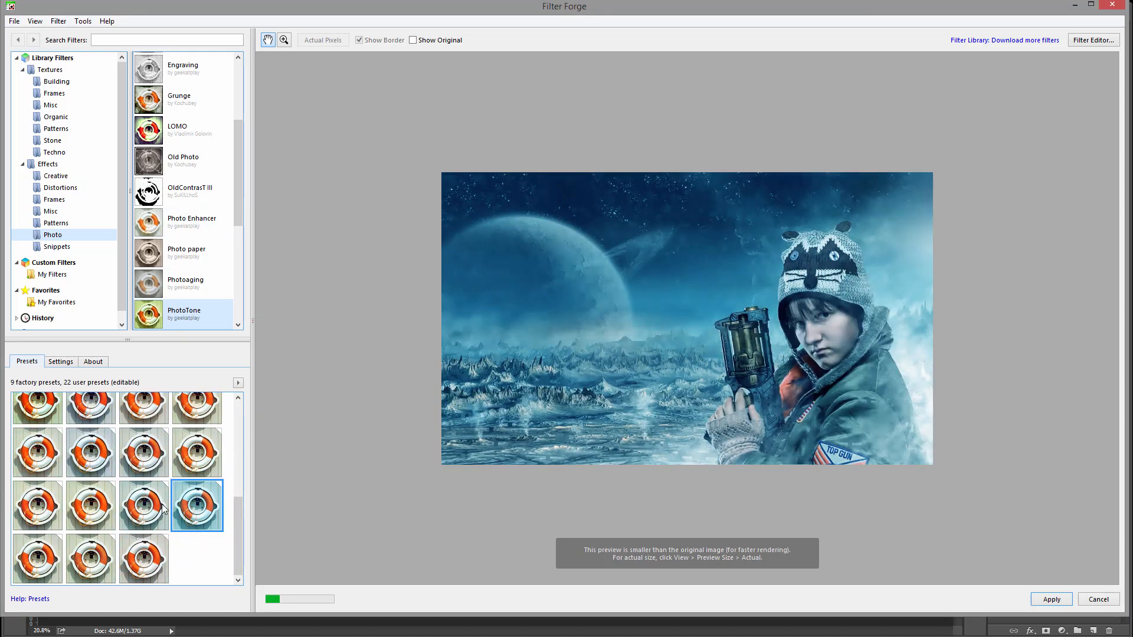
Set PhotoTone's Red to 51, Green 68, Blue 55, Vibrance 31 and Saturation 43, and apply the filter.
click(65, 363)
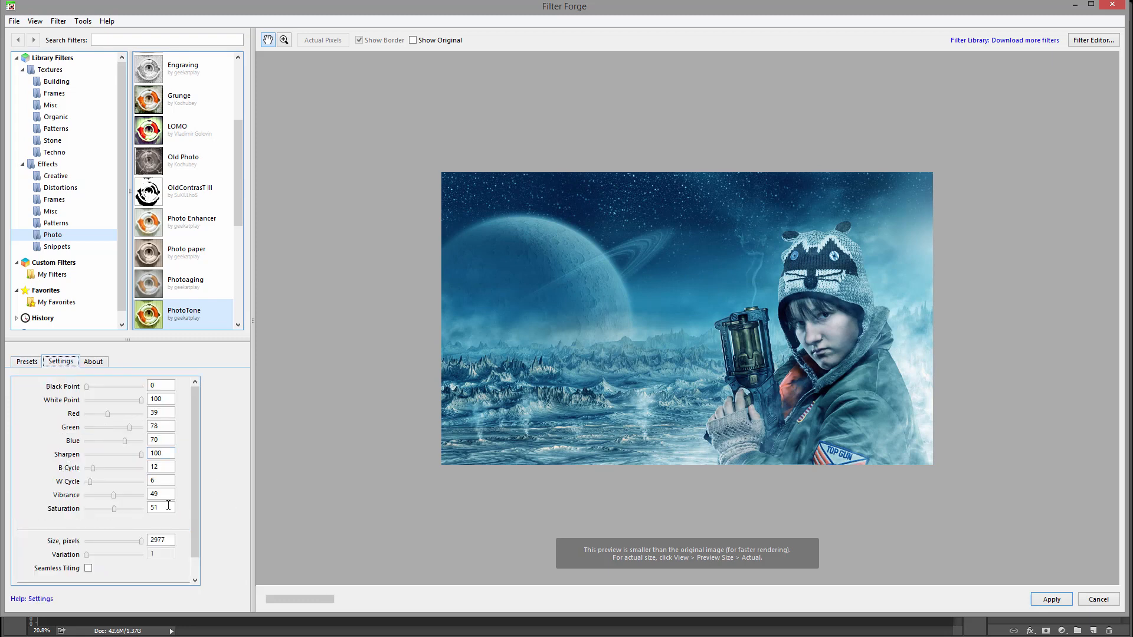
drag(90, 482, 92, 484)
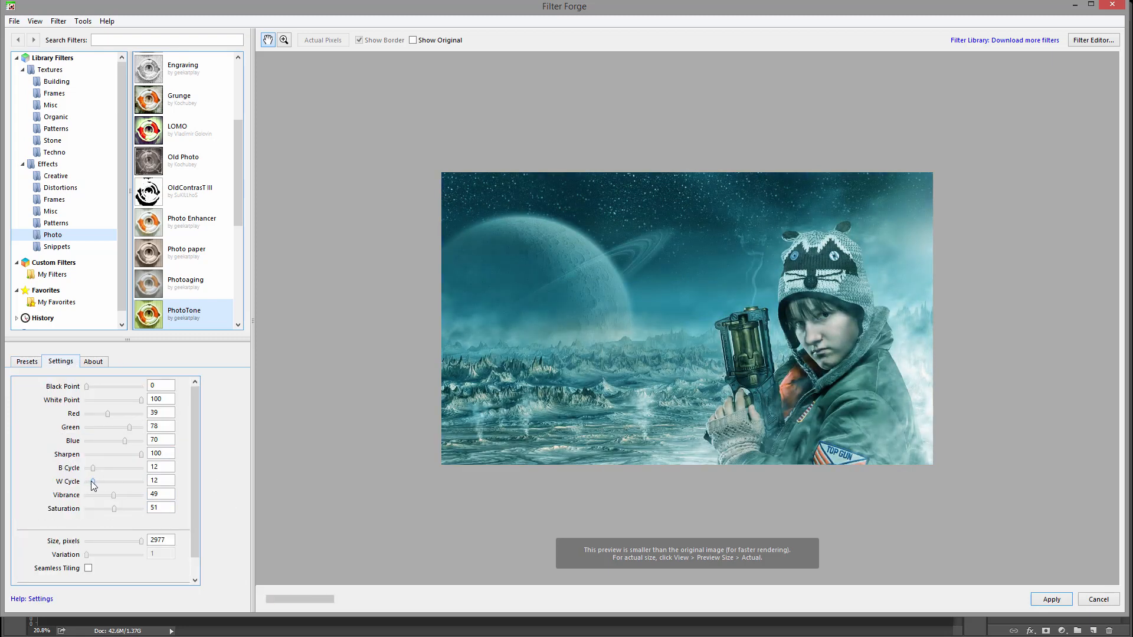
drag(92, 481, 93, 468)
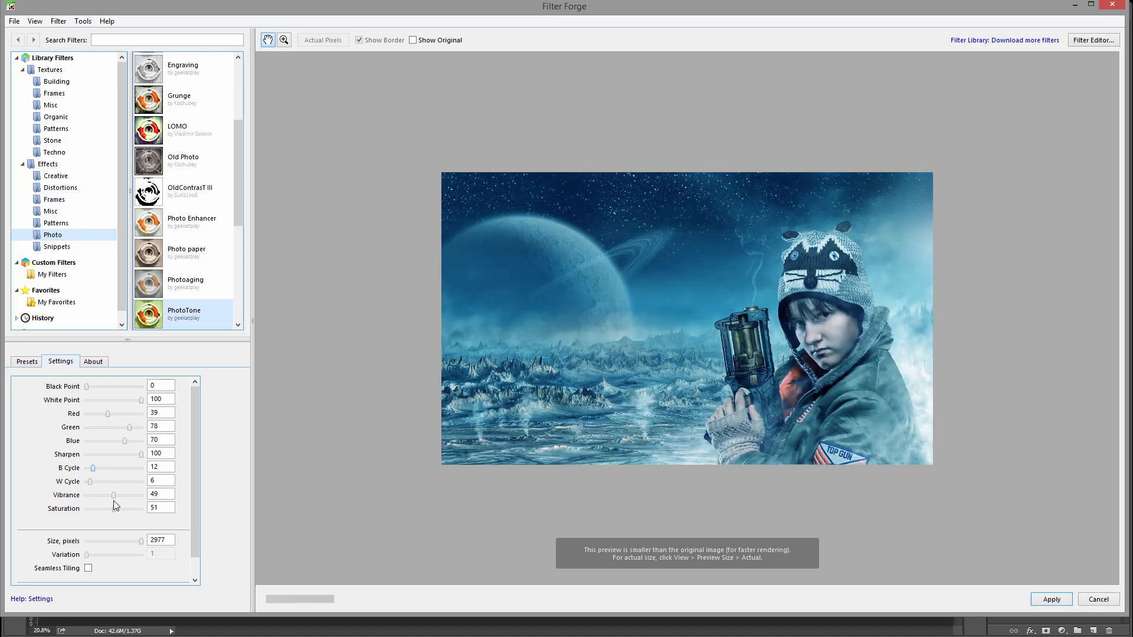
mouse_move(112, 495)
mouse_down()
mouse_move(102, 495)
mouse_move(132, 494)
mouse_move(103, 494)
mouse_move(130, 509)
mouse_move(111, 509)
mouse_up()
drag(107, 414, 116, 438)
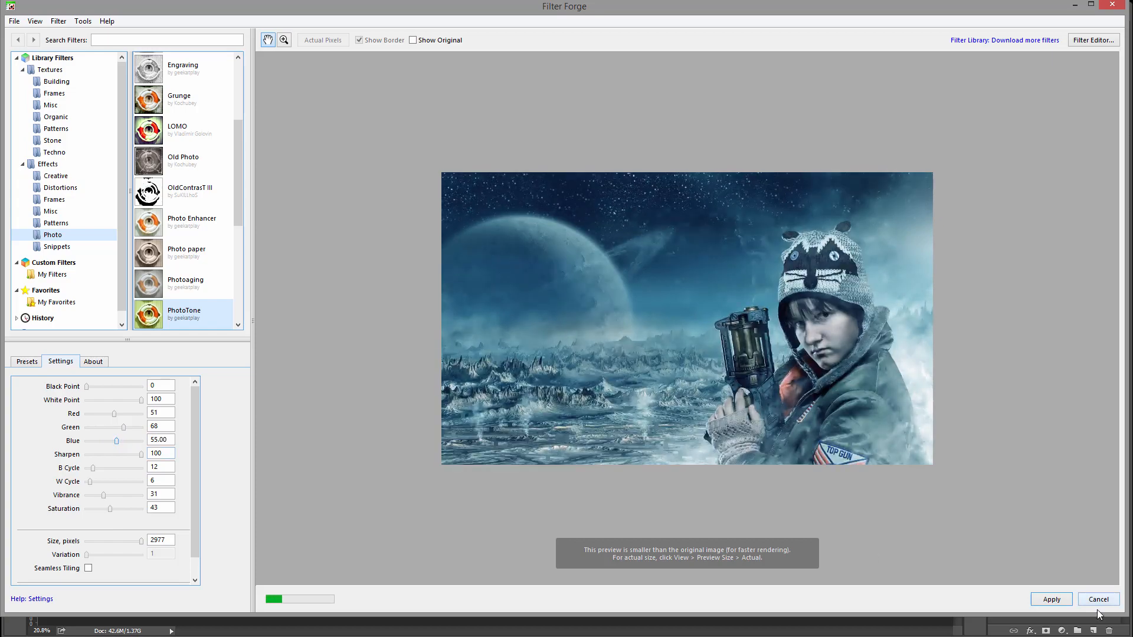
click(1054, 603)
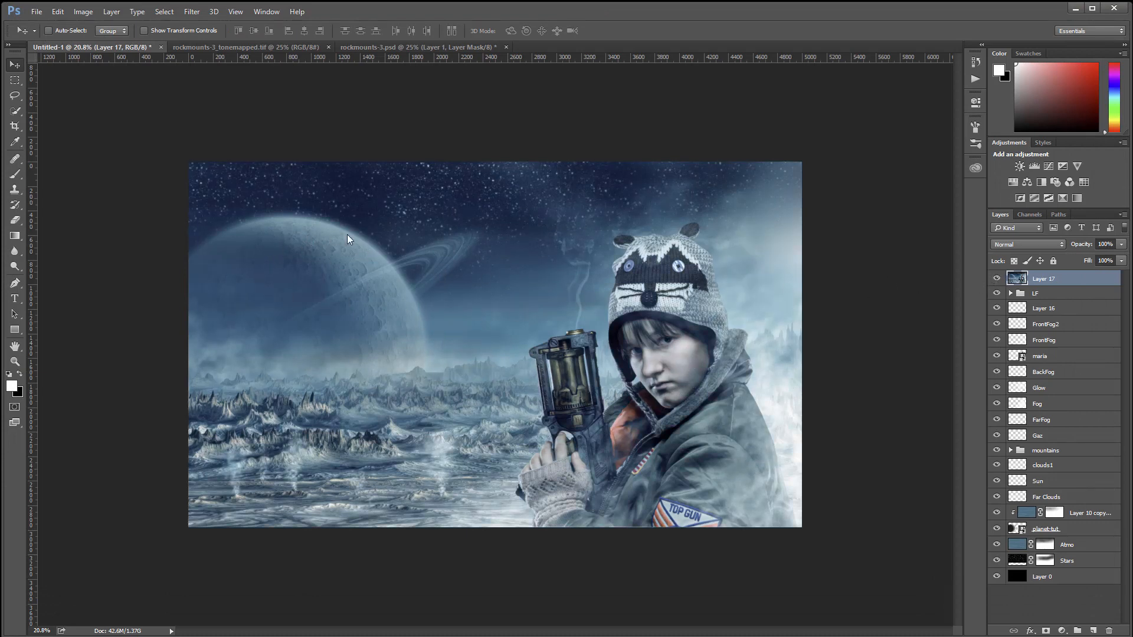
Delete the color-toned merged layer from the top of the layer stack.
mouse_move(498, 58)
mouse_down()
mouse_move(463, 215)
mouse_move(469, 300)
mouse_move(508, 50)
mouse_up()
key(Delete)
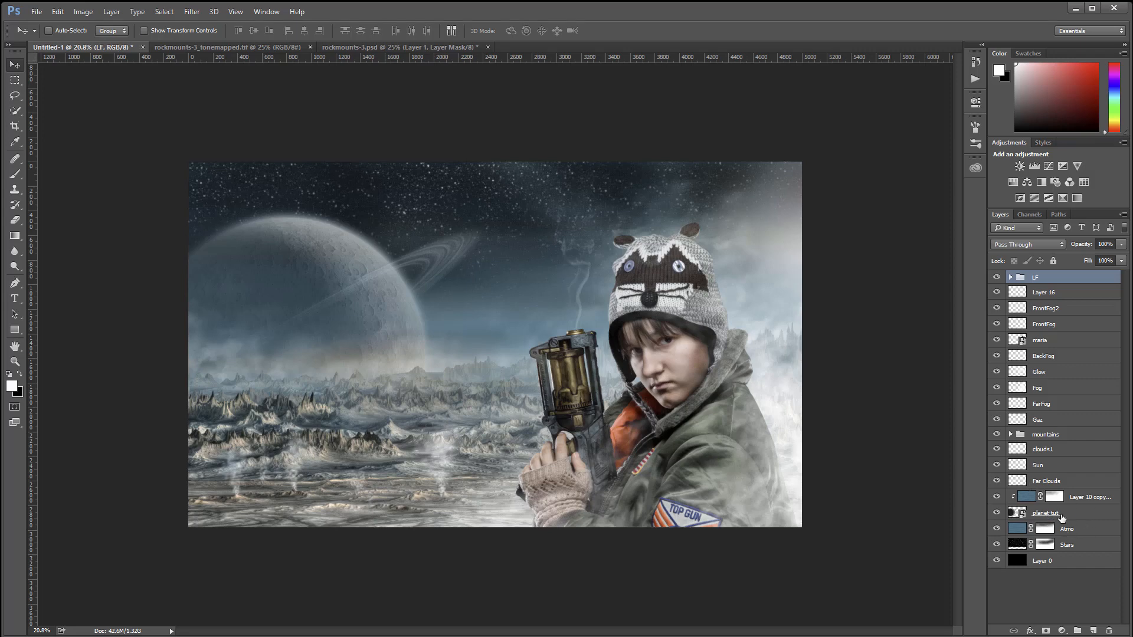
Move the planet-tut layer slightly lower, closer to the horizon, and check its placement by toggling its visibility.
click(1062, 513)
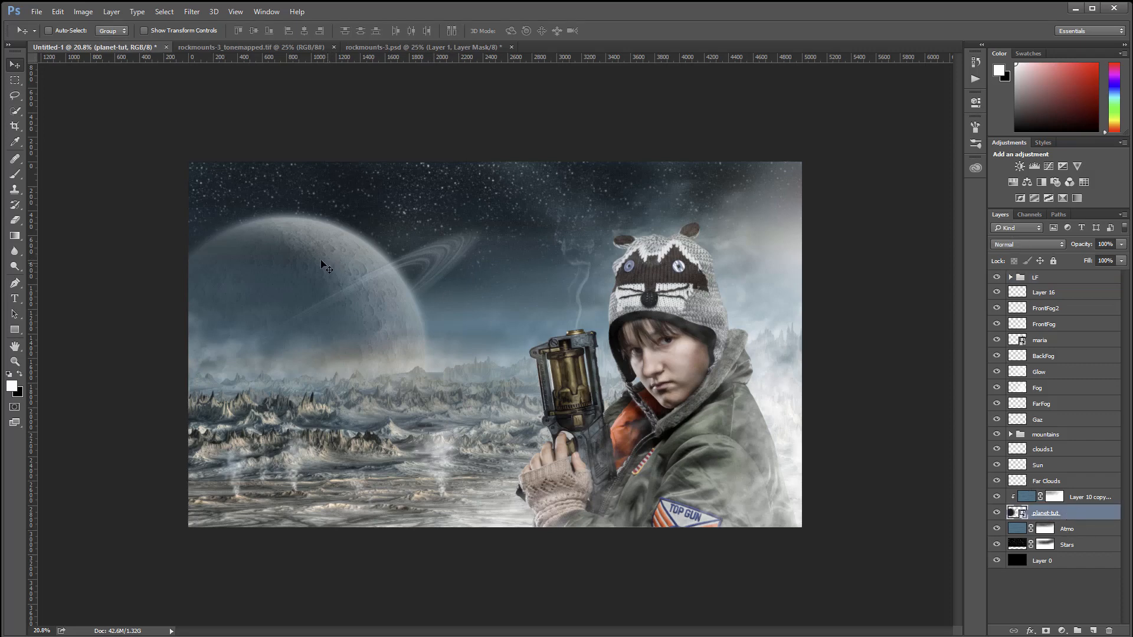
drag(321, 260, 323, 300)
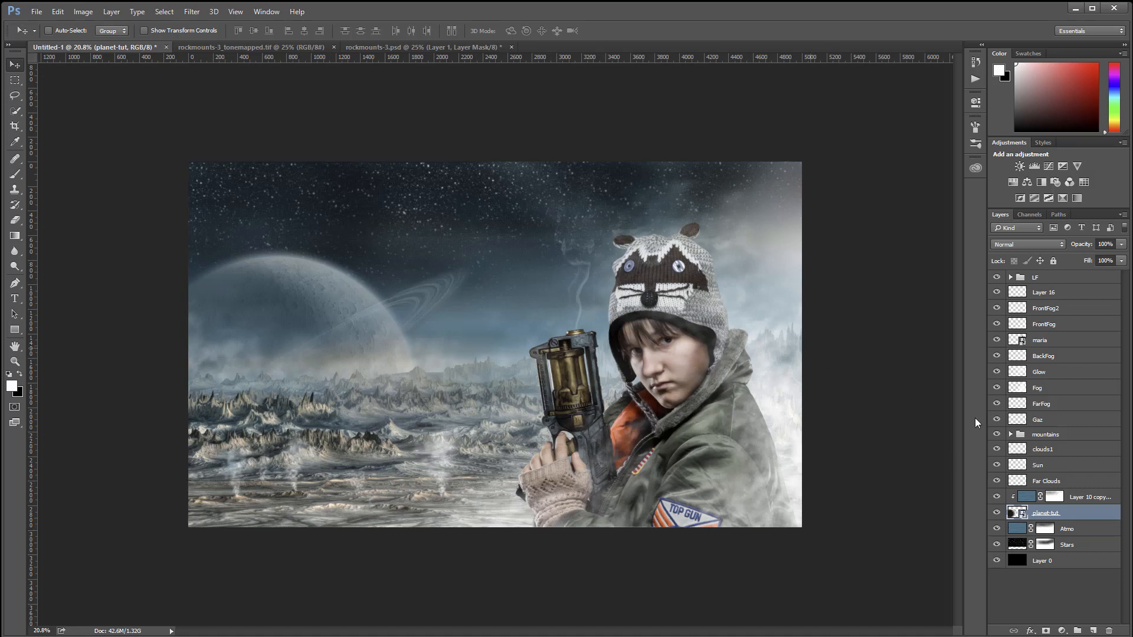
click(997, 513)
click(997, 513)
Stamp all visible layers into a merged layer above the LF group, reapply the last filter, and compare before and after.
click(1078, 279)
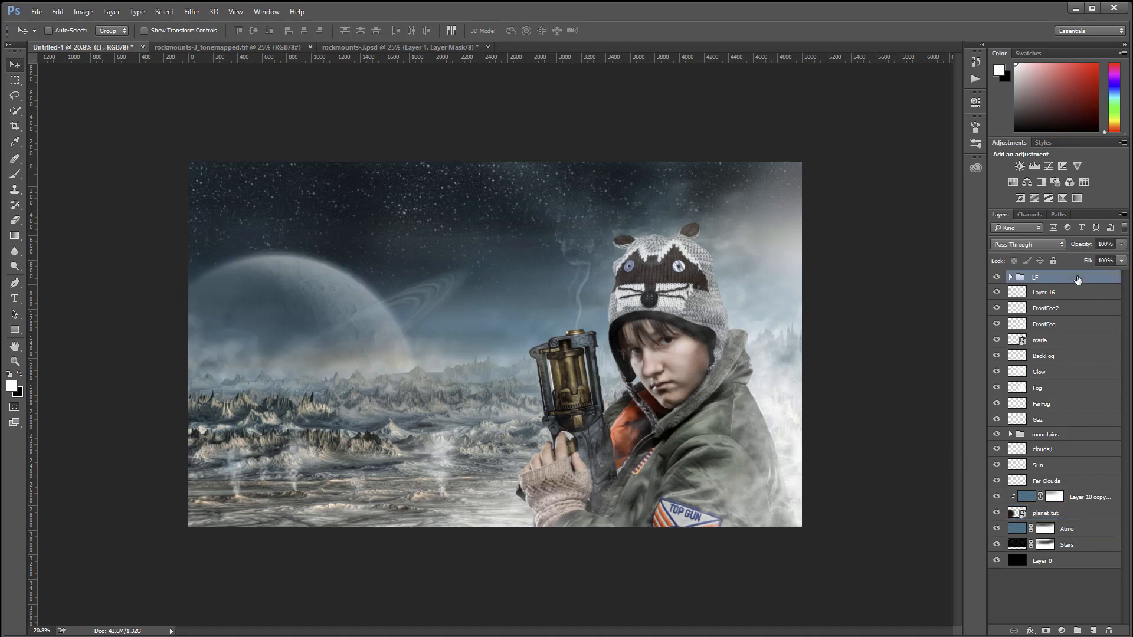
key(ctrl+shift+alt+e)
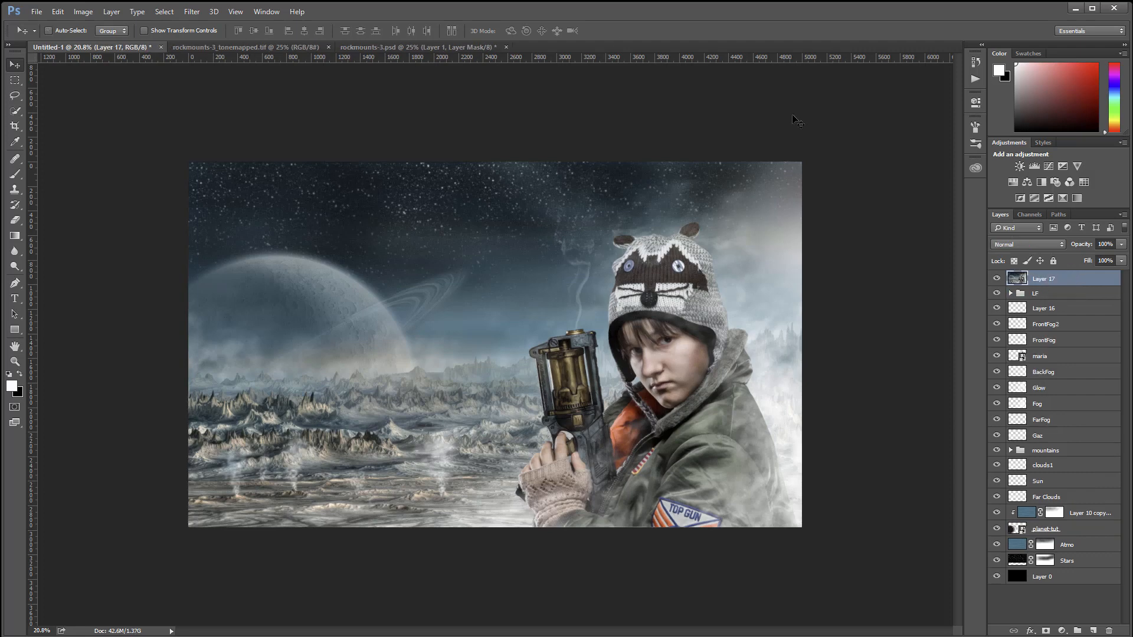
click(193, 13)
click(204, 25)
click(997, 278)
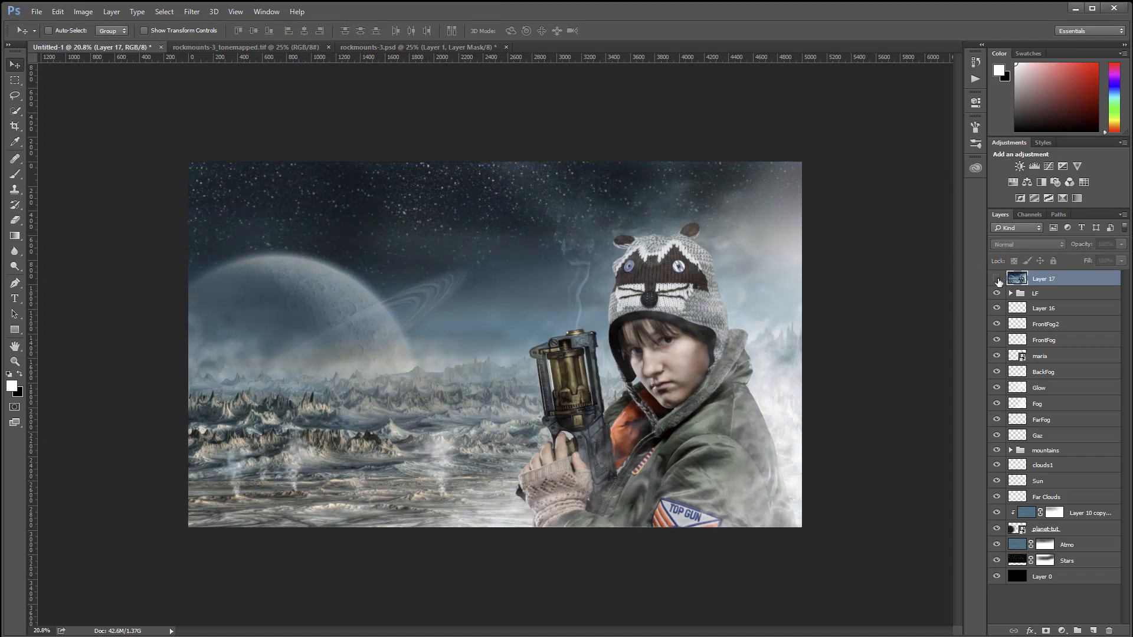
click(997, 278)
Lower the color-toned merged layer's fill to 68% and add a layer mask to it.
click(1121, 261)
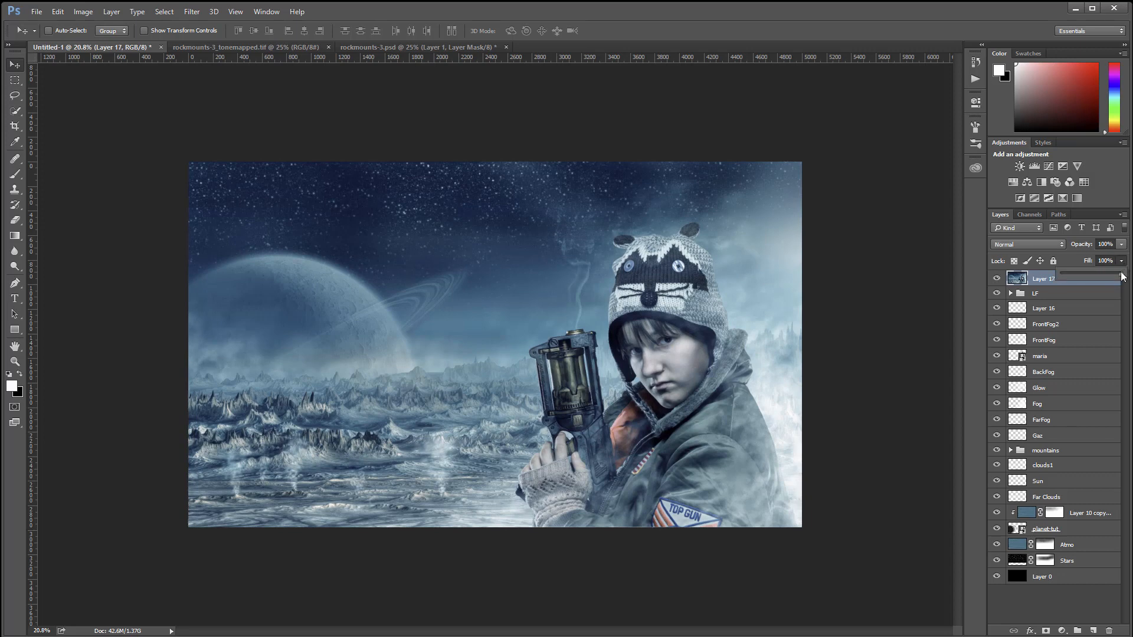
drag(1078, 271, 1088, 271)
click(1043, 632)
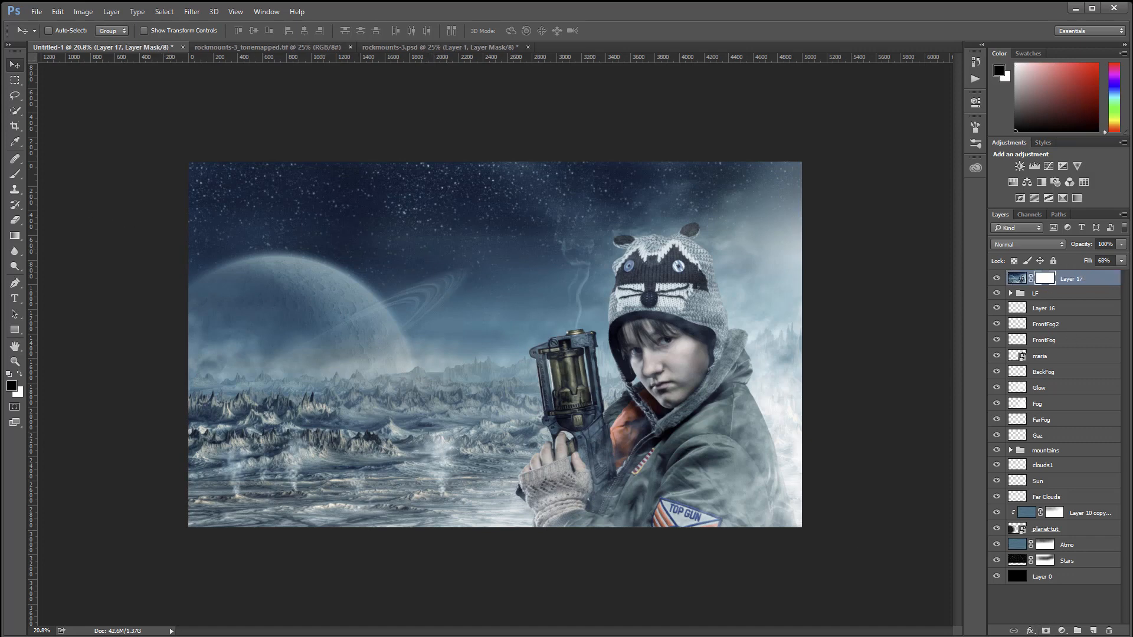
Select the Brush tool with a soft round brush preset for painting on the layer mask.
click(14, 174)
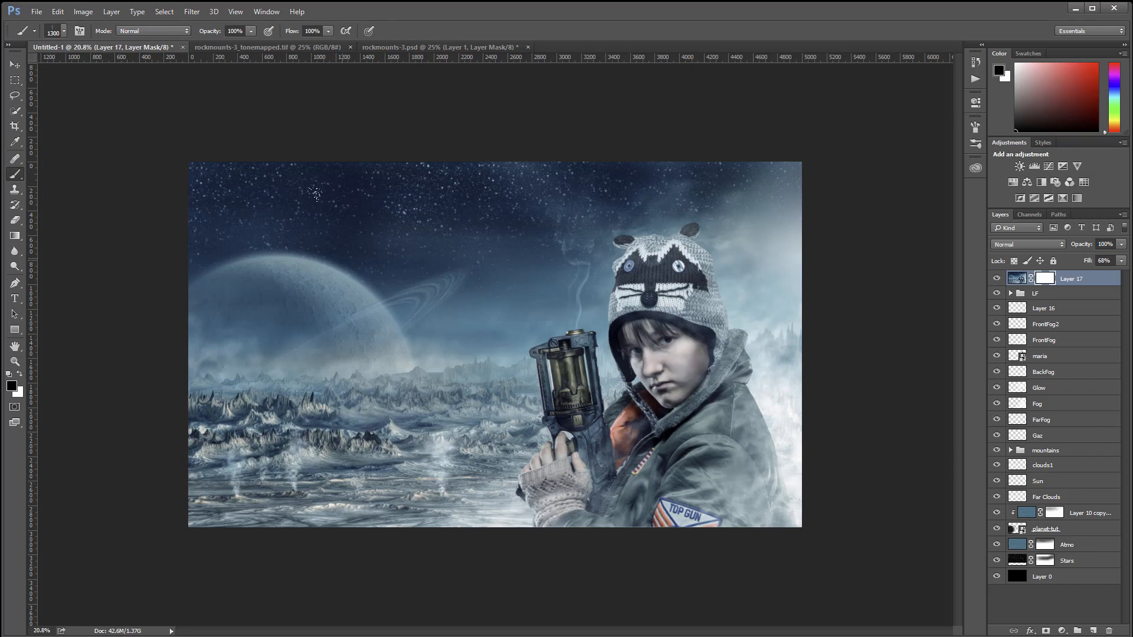
right_click(352, 261)
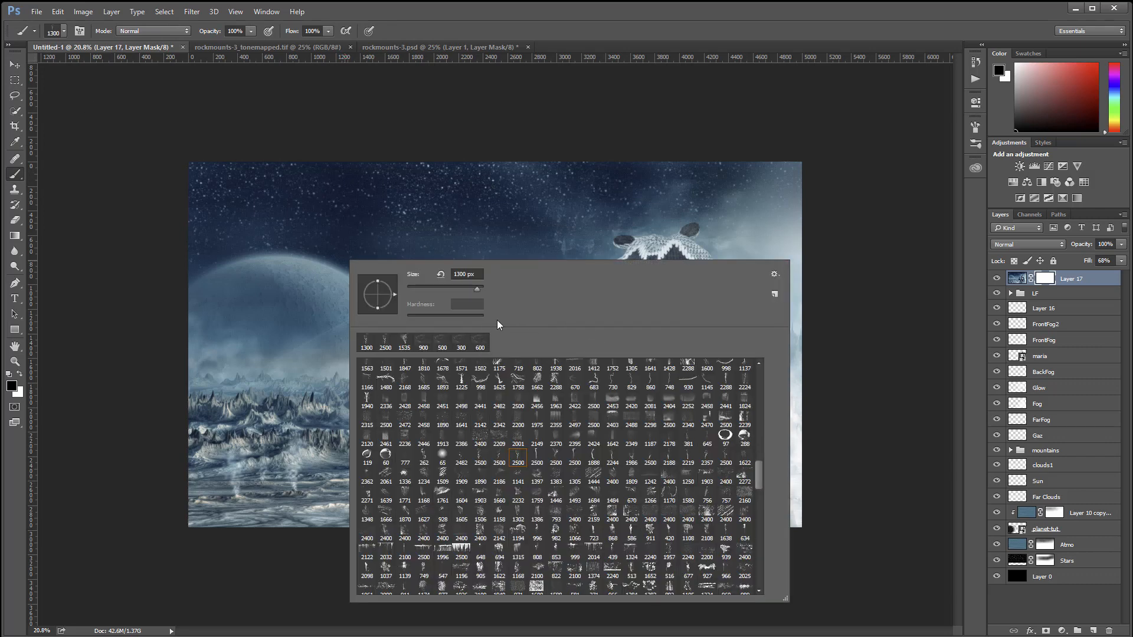
drag(759, 470, 759, 354)
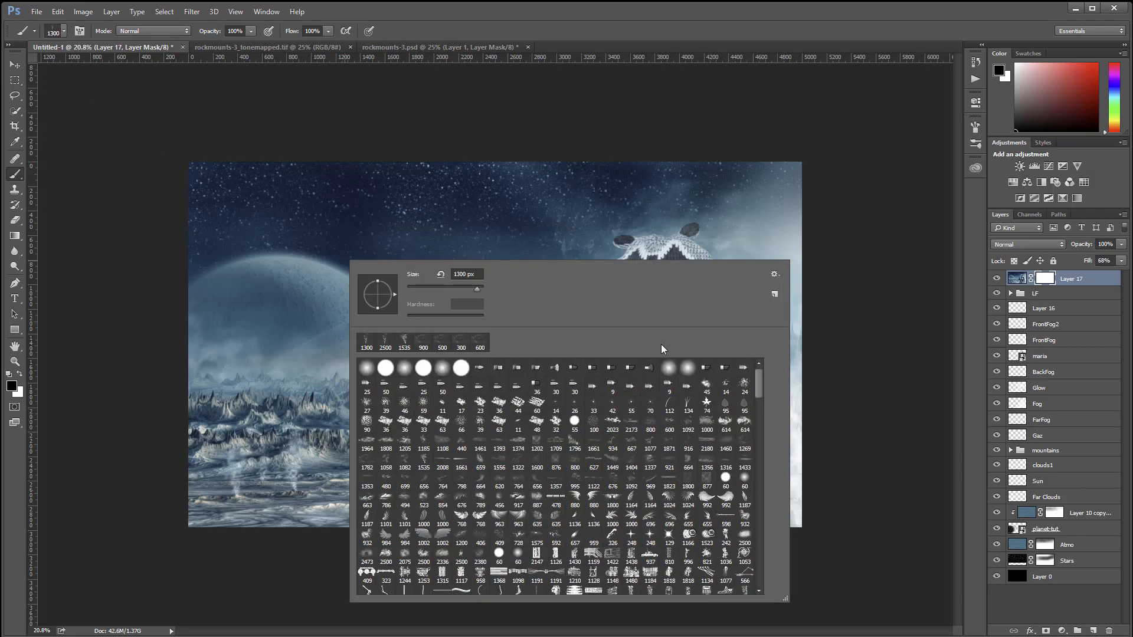
click(441, 369)
click(438, 286)
click(620, 100)
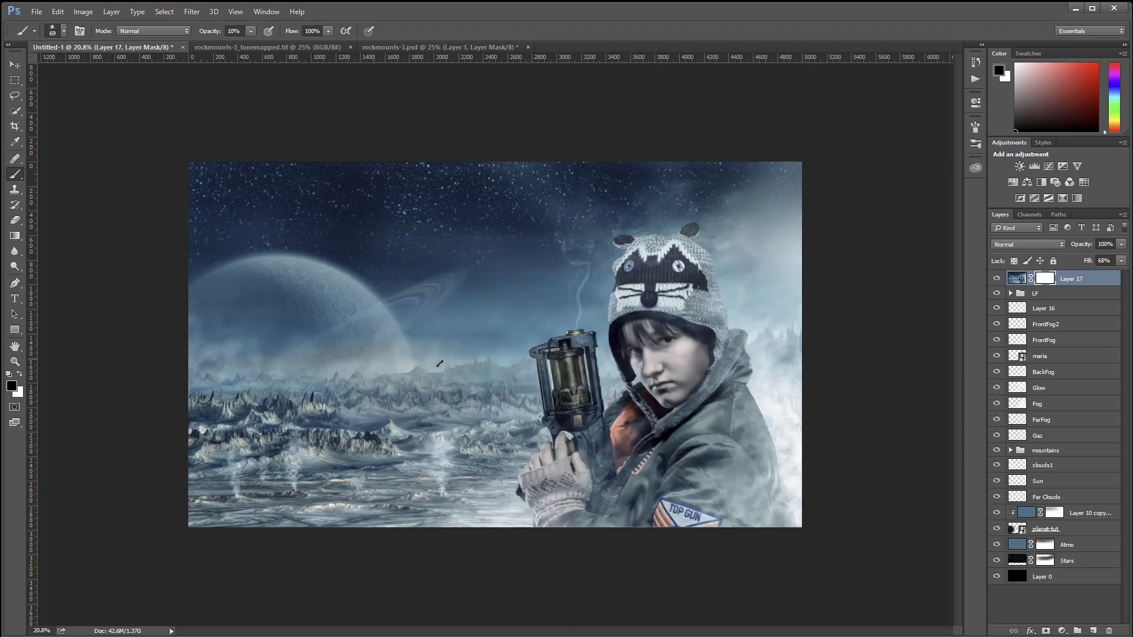
Set the brush to 10% opacity and 800 px, and paint black on the mask over the person to bring back the original colors.
key(1)
key(bracketright)
key(bracketright)
key(bracketright)
key(bracketright)
key(bracketright)
key(bracketright)
key(bracketright)
key(bracketright)
key(bracketright)
mouse_move(643, 317)
mouse_down()
mouse_move(645, 234)
mouse_move(676, 348)
mouse_up()
click(998, 278)
Add a new layer on top, choose the 1269 px textured brush with white as the foreground color, and reduce the brush size.
click(1094, 630)
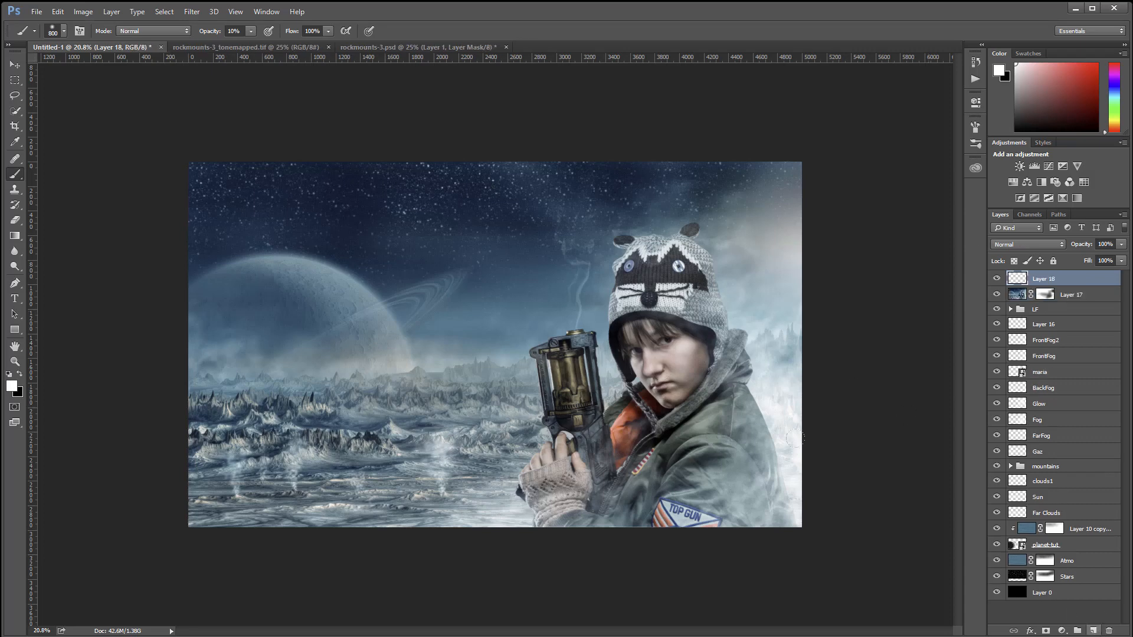
key(x)
right_click(624, 345)
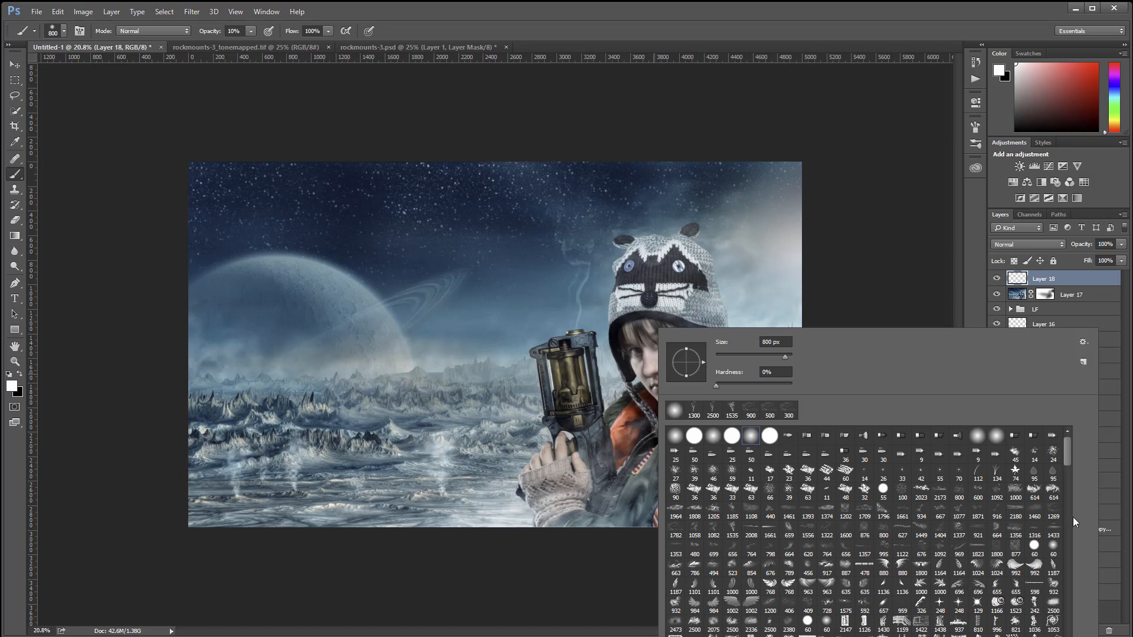
click(1054, 509)
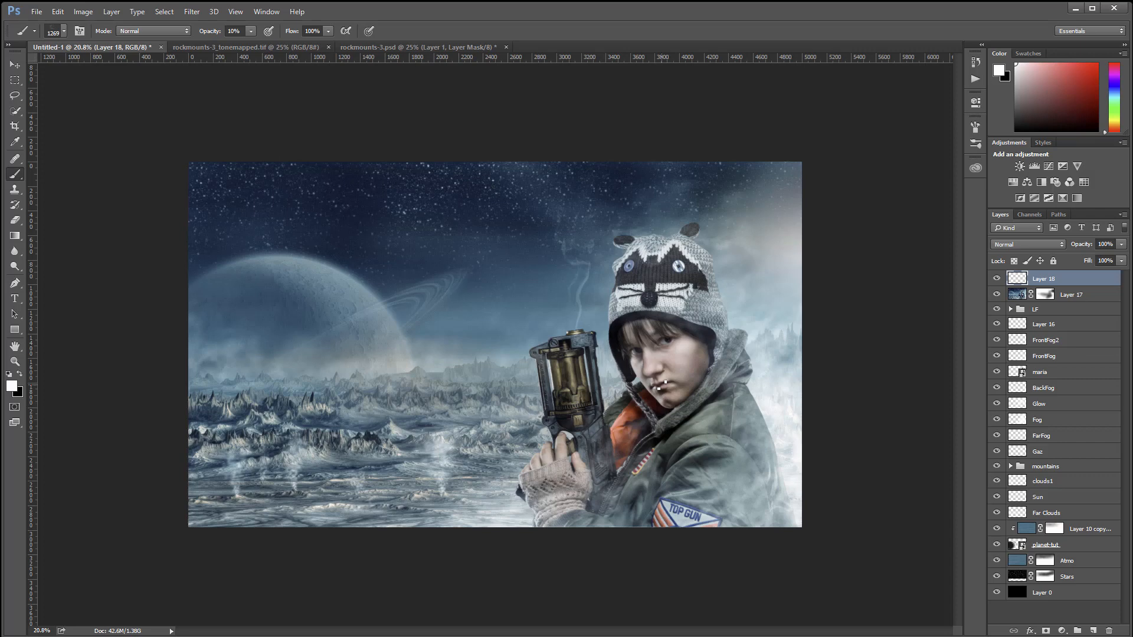
key(bracketleft)
key(bracketleft)
key(bracketleft)
key(bracketleft)
key(bracketleft)
key(bracketleft)
key(bracketleft)
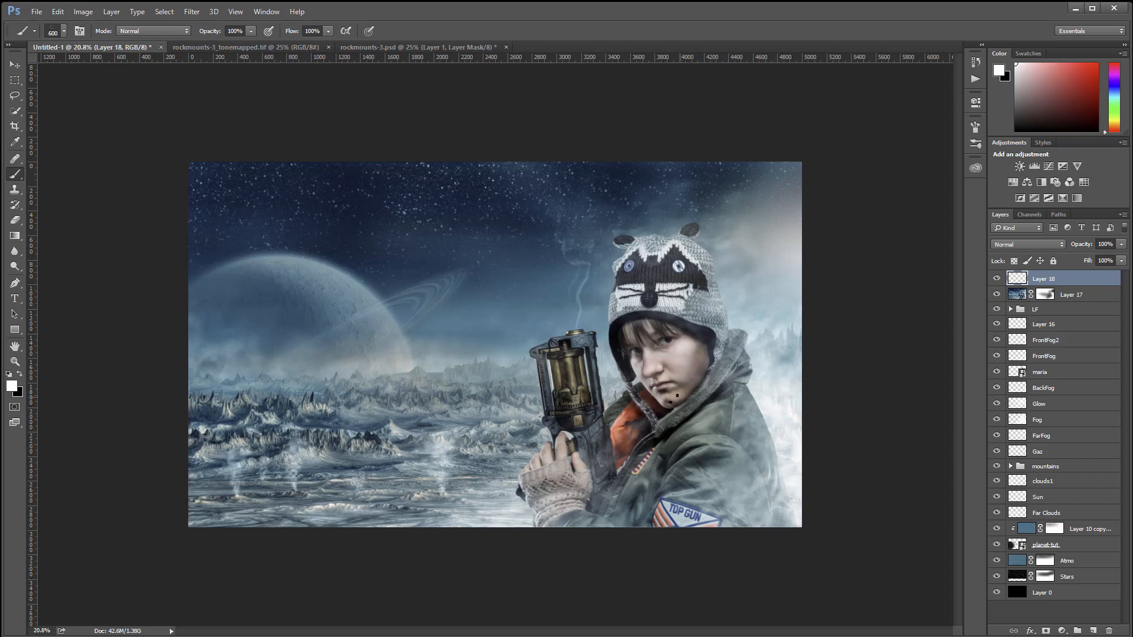
Try the 1082 px smoke brush reduced to 500 px over the person.
right_click(652, 391)
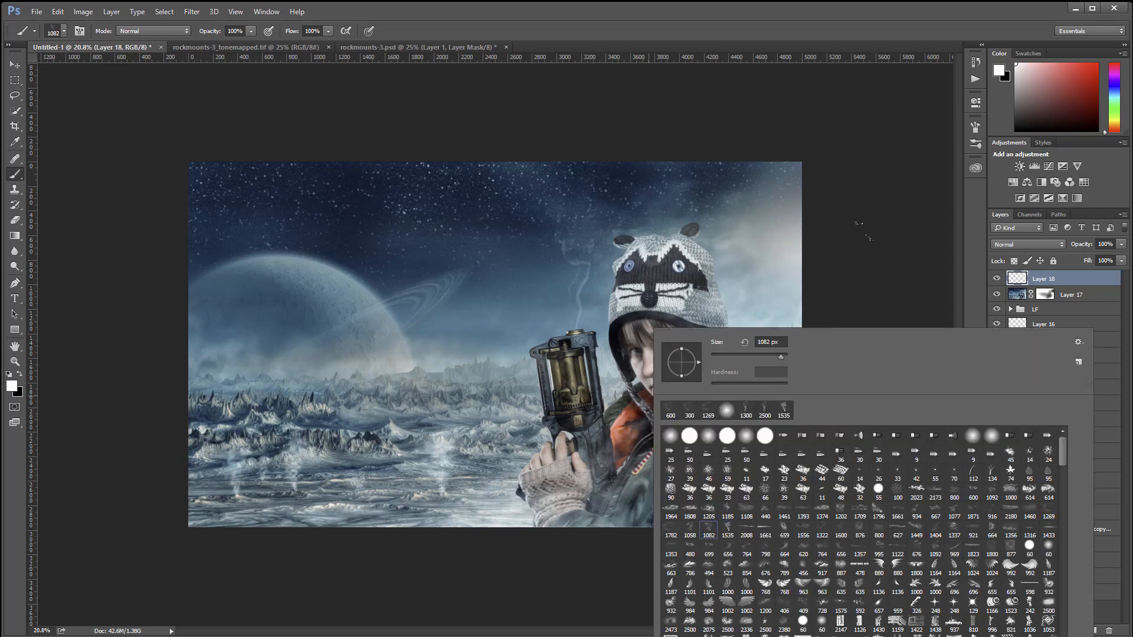
double_click(712, 527)
key(bracketleft)
key(bracketleft)
key(bracketleft)
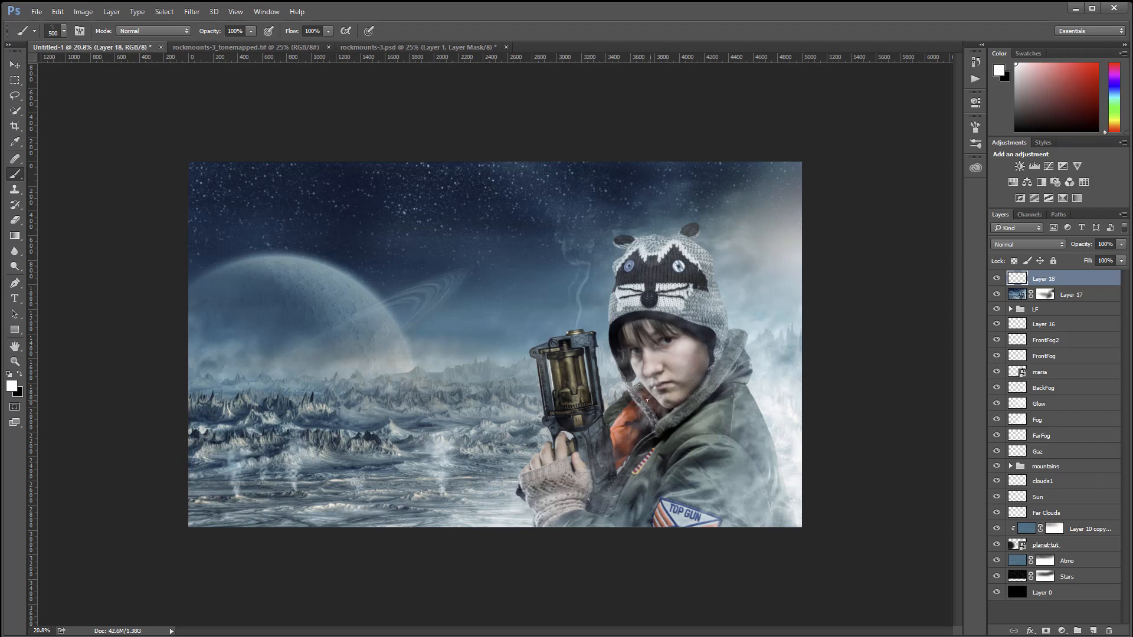
Choose the 1058 px smoke brush for white smoke around the person's face and collar, and reduce it to 250 px.
right_click(658, 328)
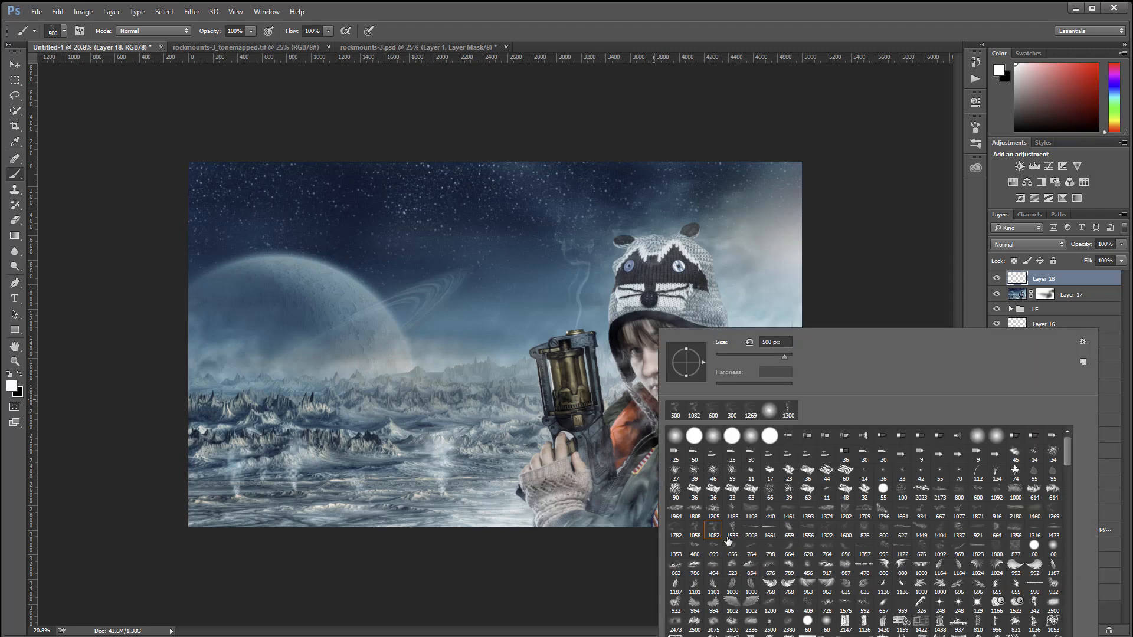
double_click(694, 532)
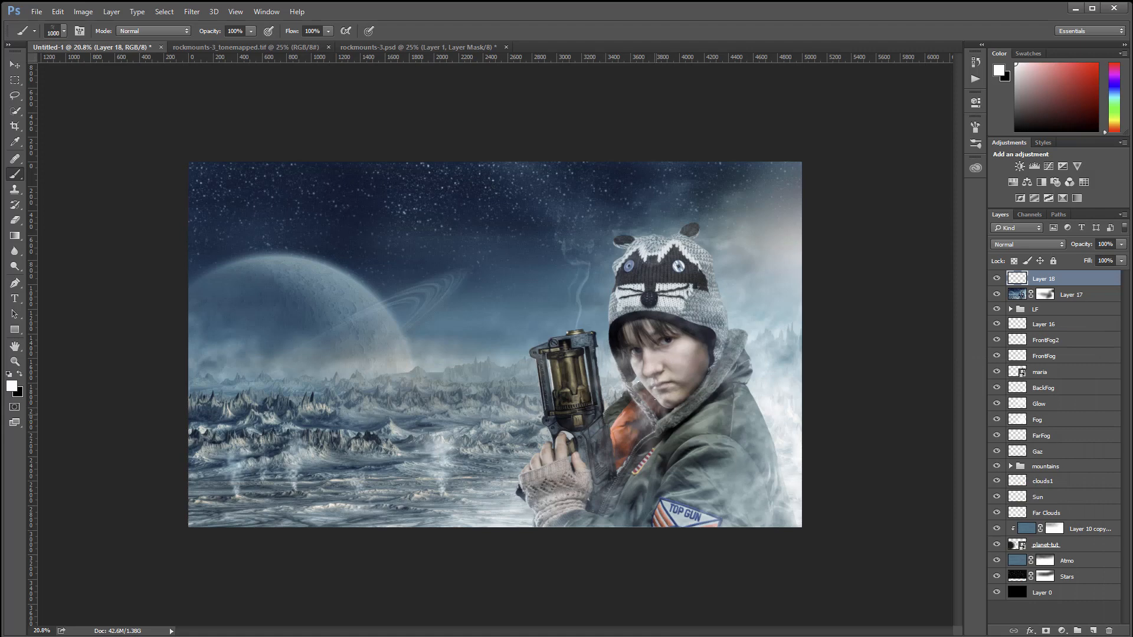
key(bracketleft)
key(bracketleft)
key(bracketleft)
Set the new smoke layer's blend mode to Soft Light and compare the image with and without it.
click(1028, 244)
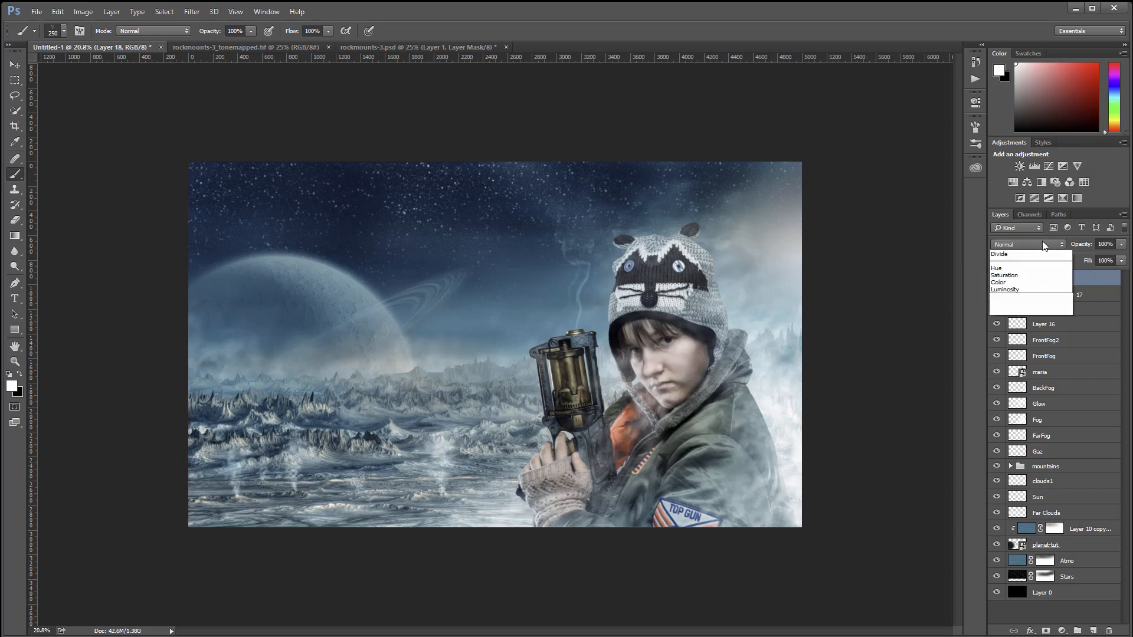
click(1030, 367)
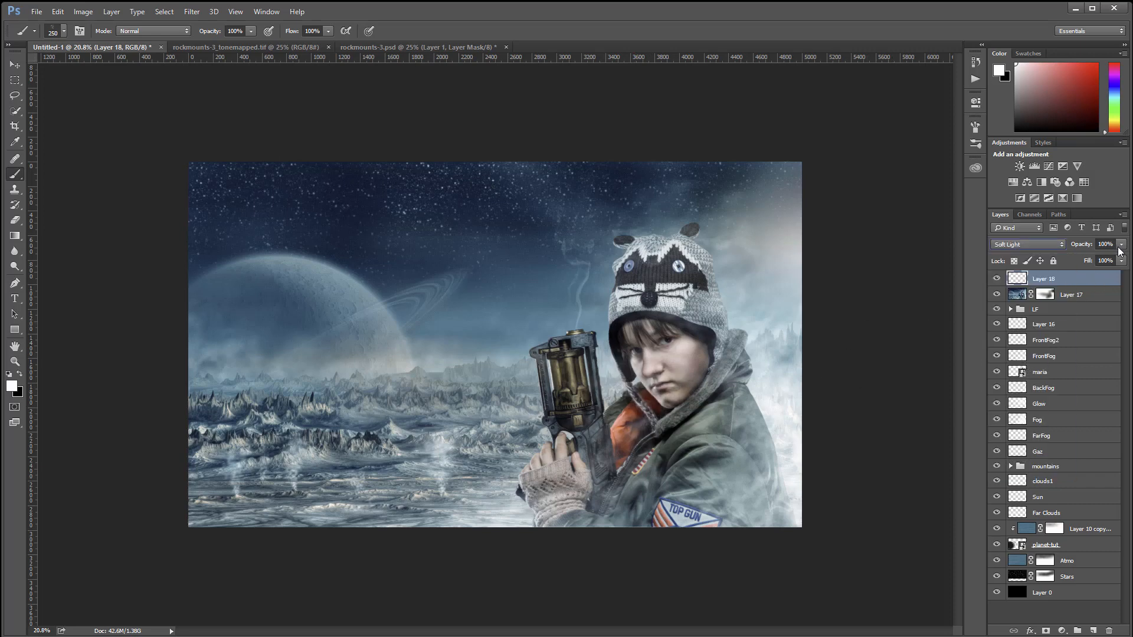
click(996, 279)
click(997, 280)
click(996, 279)
click(996, 280)
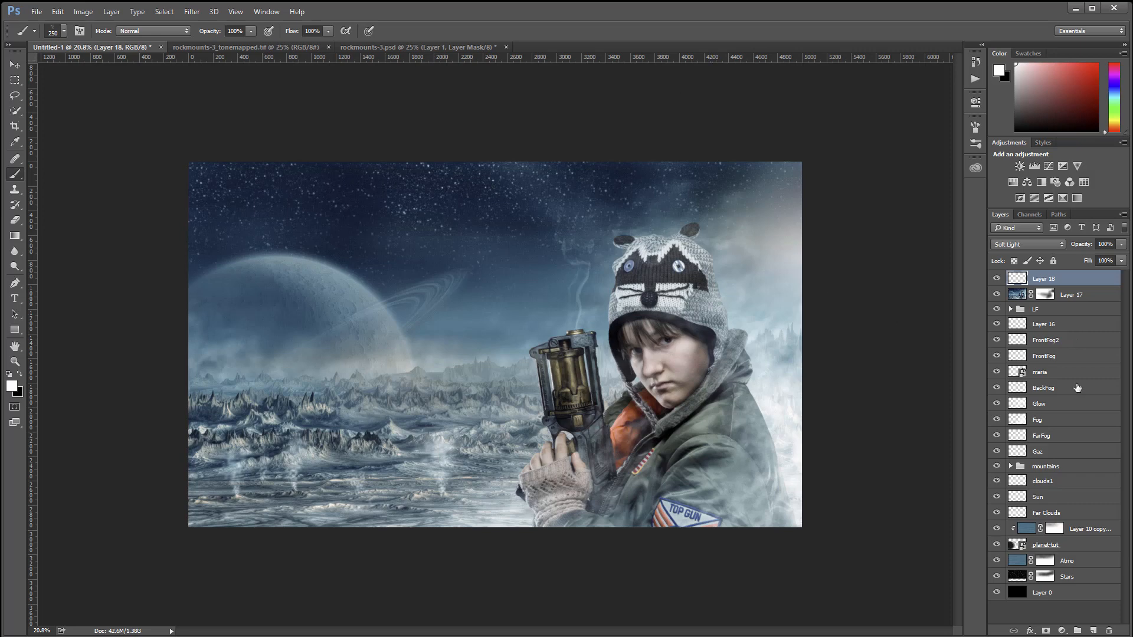
Add a Curves adjustment layer on top and move the white point to the darkest input so the whole image turns white.
click(1062, 630)
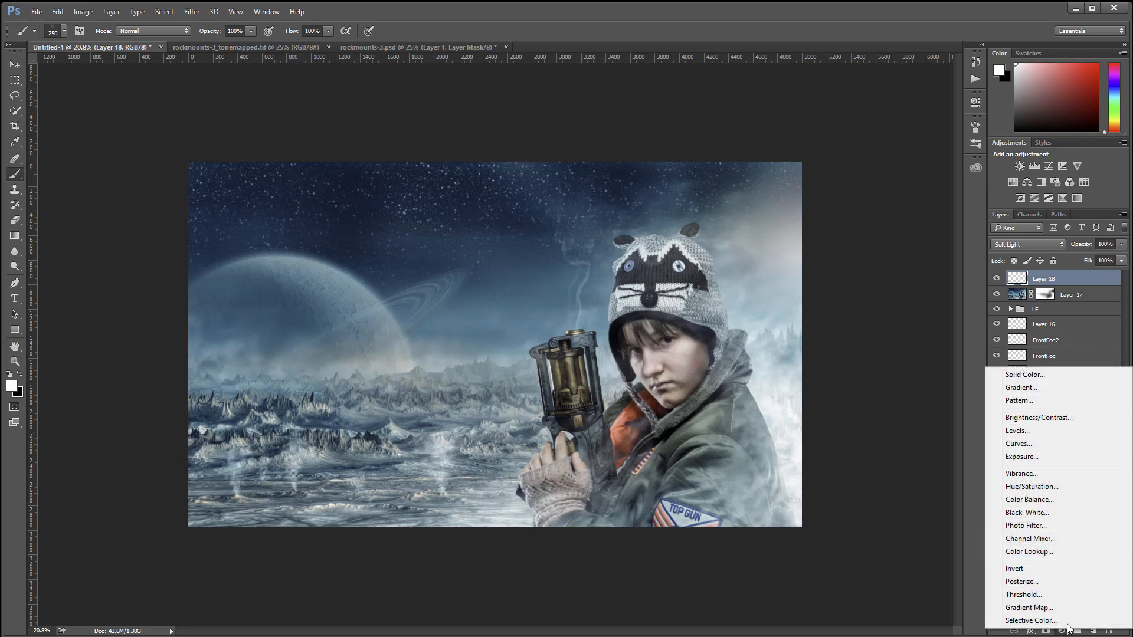
click(1043, 442)
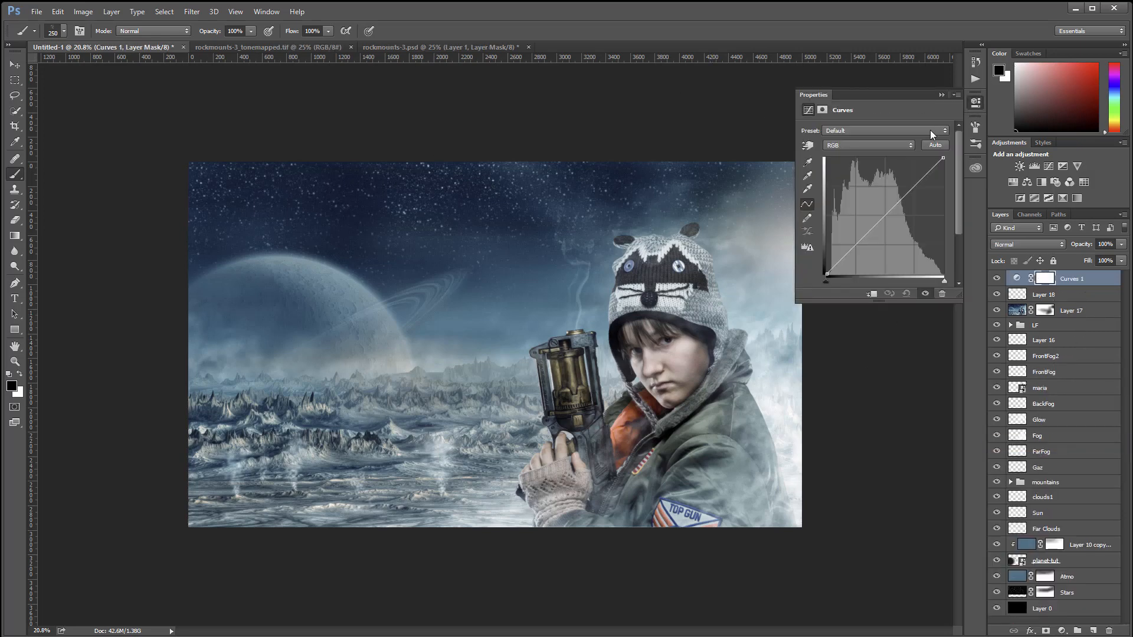
drag(943, 158, 727, 92)
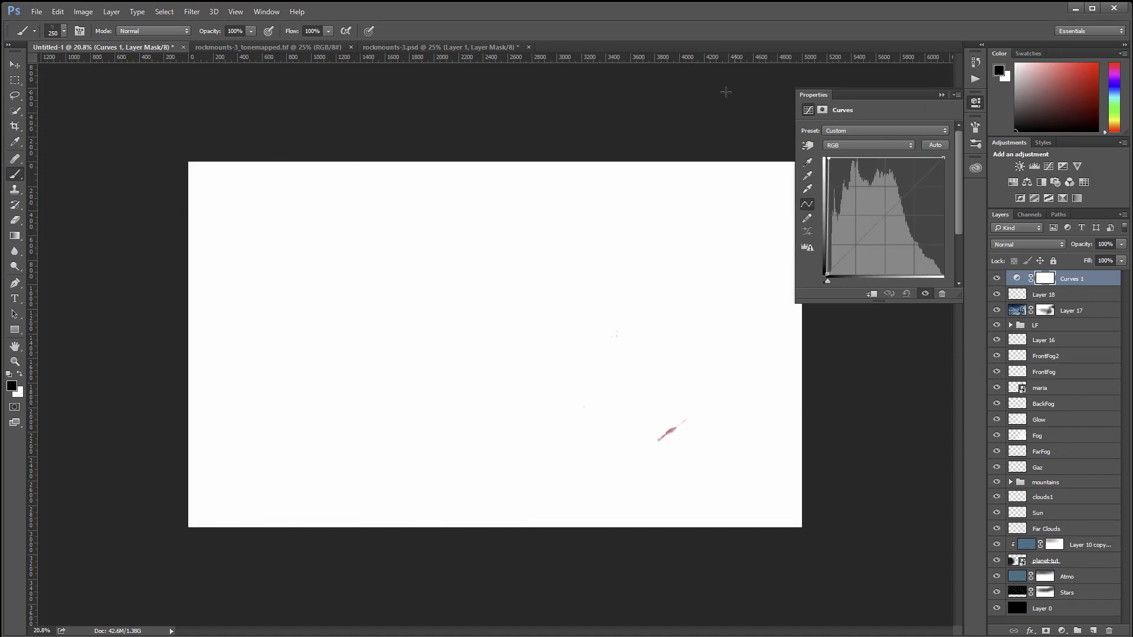
Select a rectangle just inside the canvas edges, fill it with black on the Curves mask, and deselect.
click(17, 82)
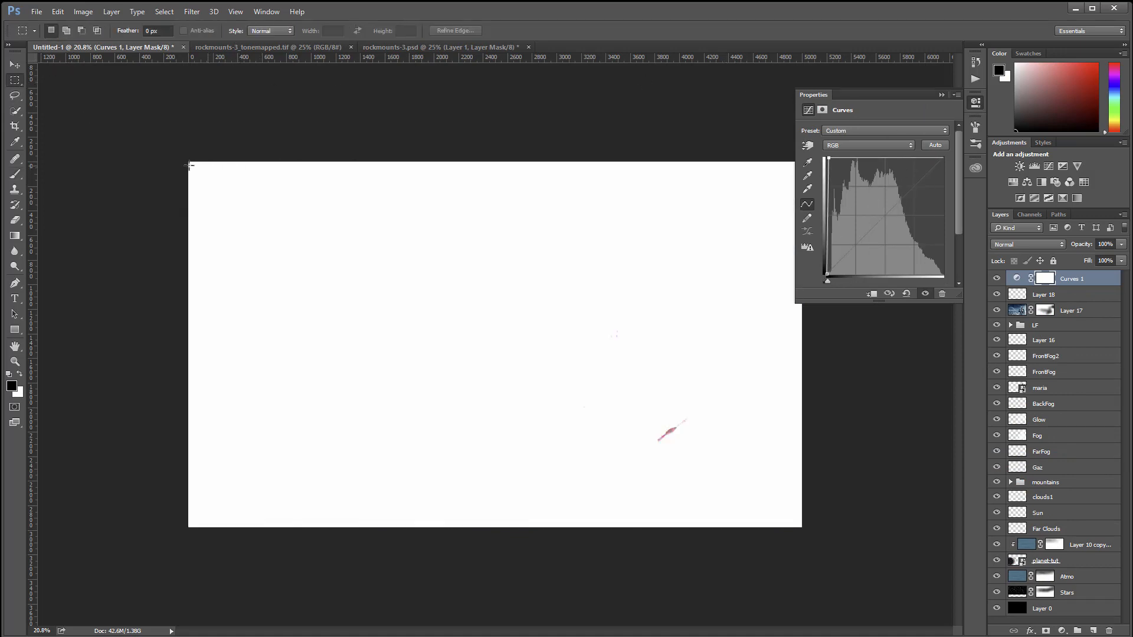
drag(195, 168, 795, 522)
key(alt+BackSpace)
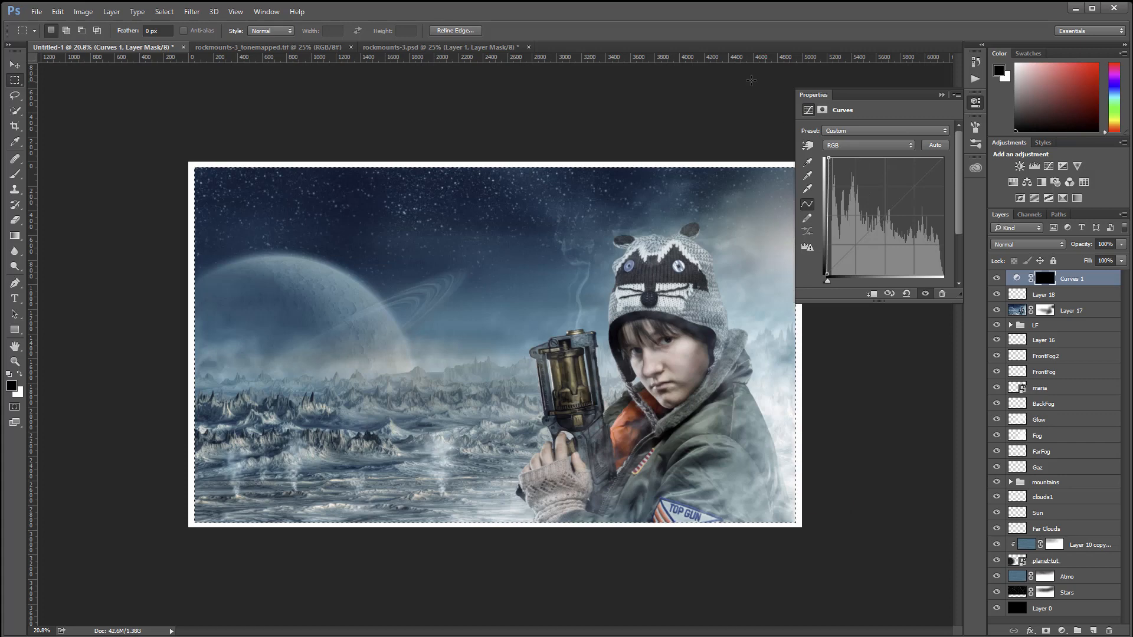
key(ctrl+d)
Feather the Curves layer mask by 199 px to soften the white border.
click(823, 110)
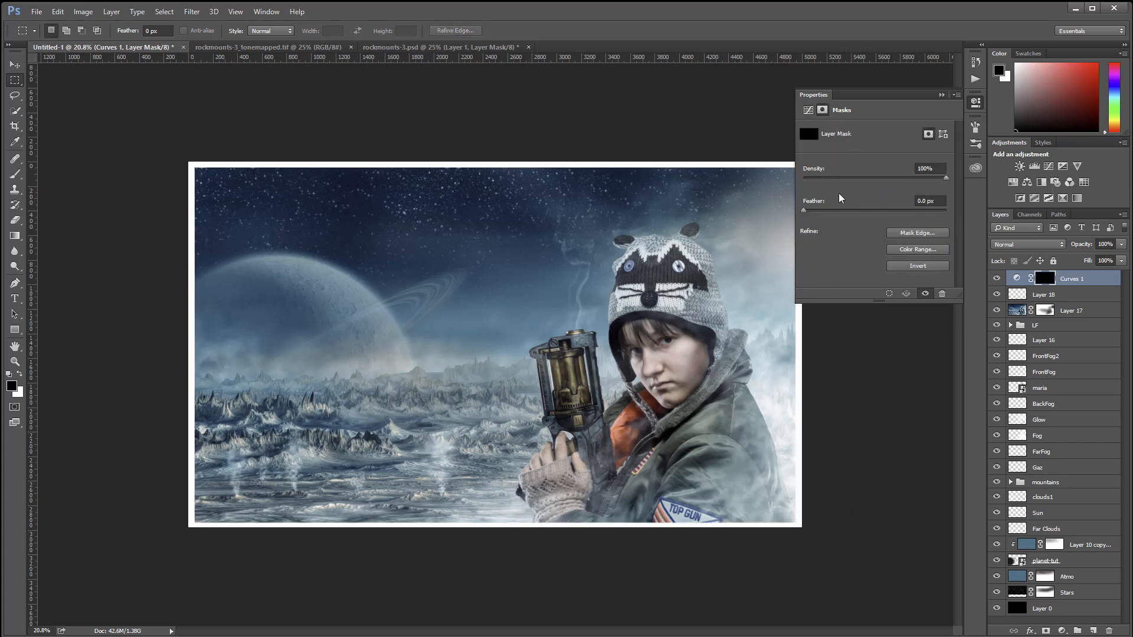
drag(804, 210, 923, 211)
drag(922, 212, 920, 211)
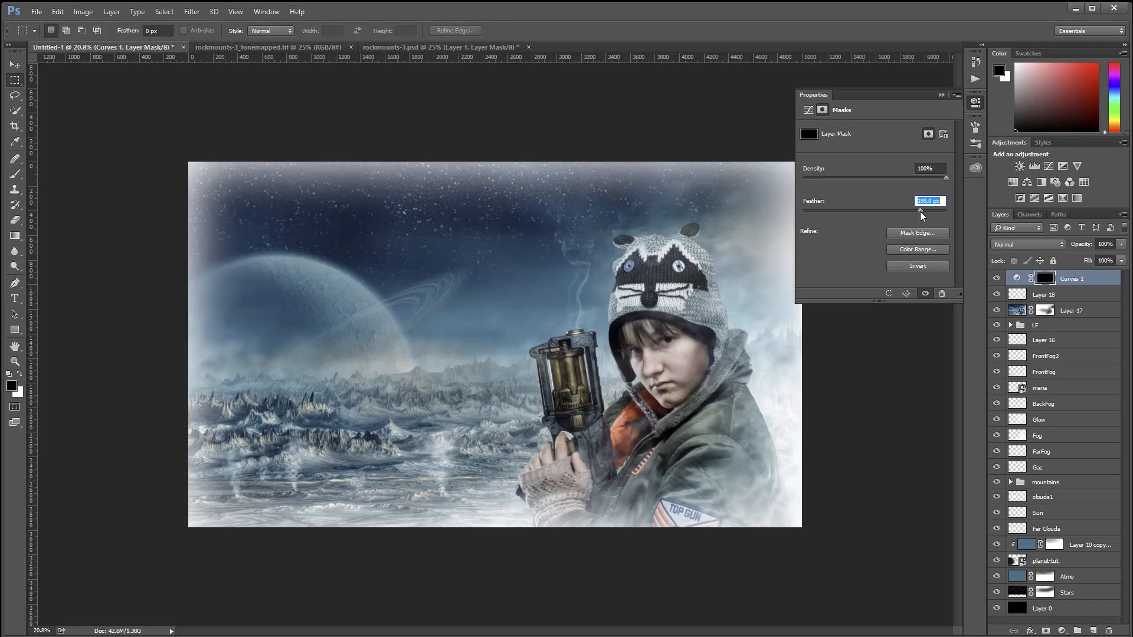
Set the Curves layer's blend mode to Soft Light and close its properties.
click(1027, 245)
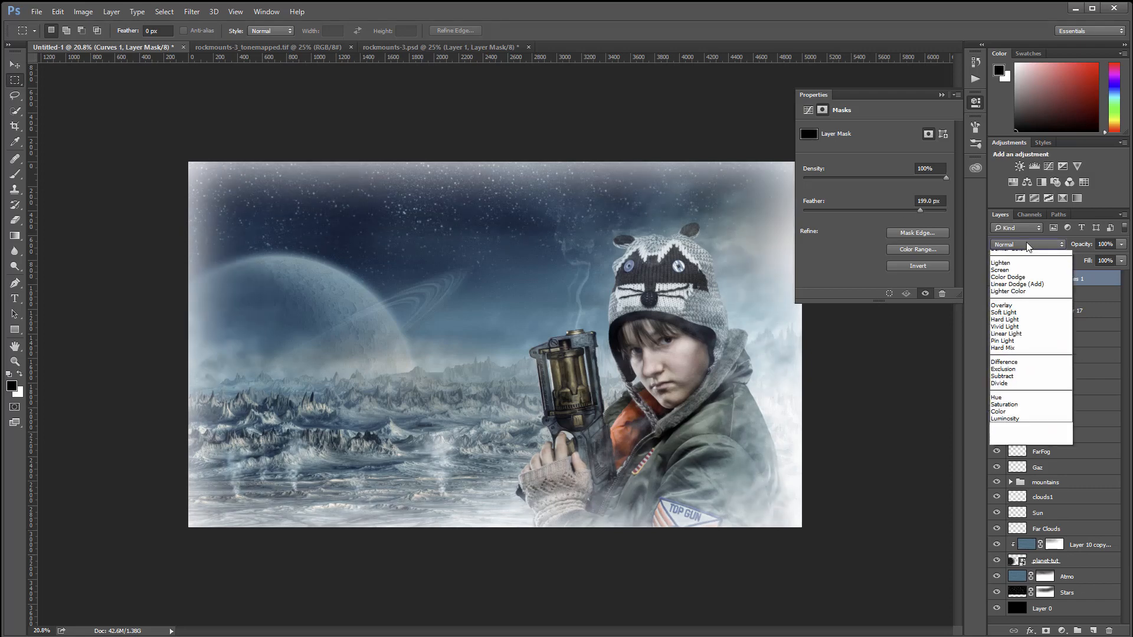
key(Escape)
key(shift+alt+f)
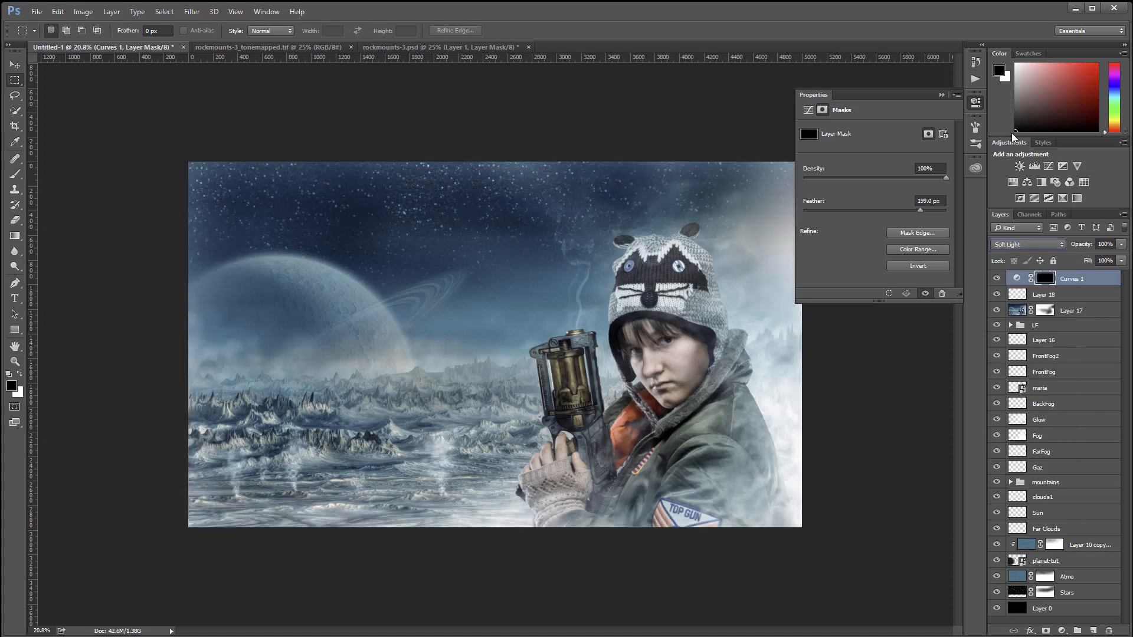
click(976, 103)
Toggle the Curves layer's visibility repeatedly to compare the image with and without the edge vignette.
click(997, 279)
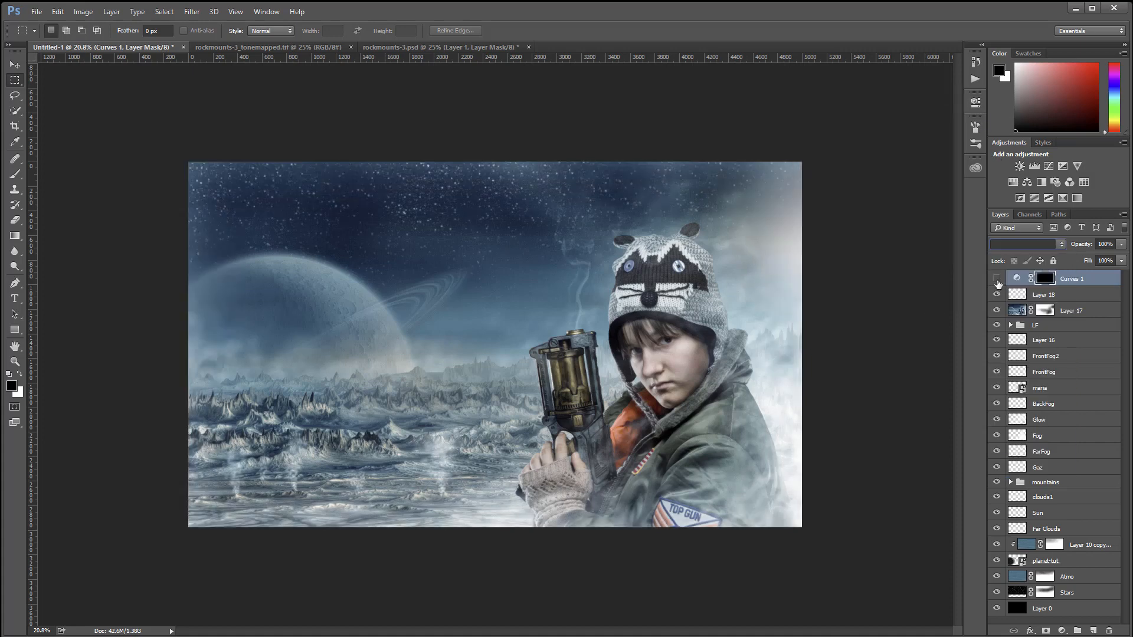
click(996, 280)
click(997, 279)
click(997, 280)
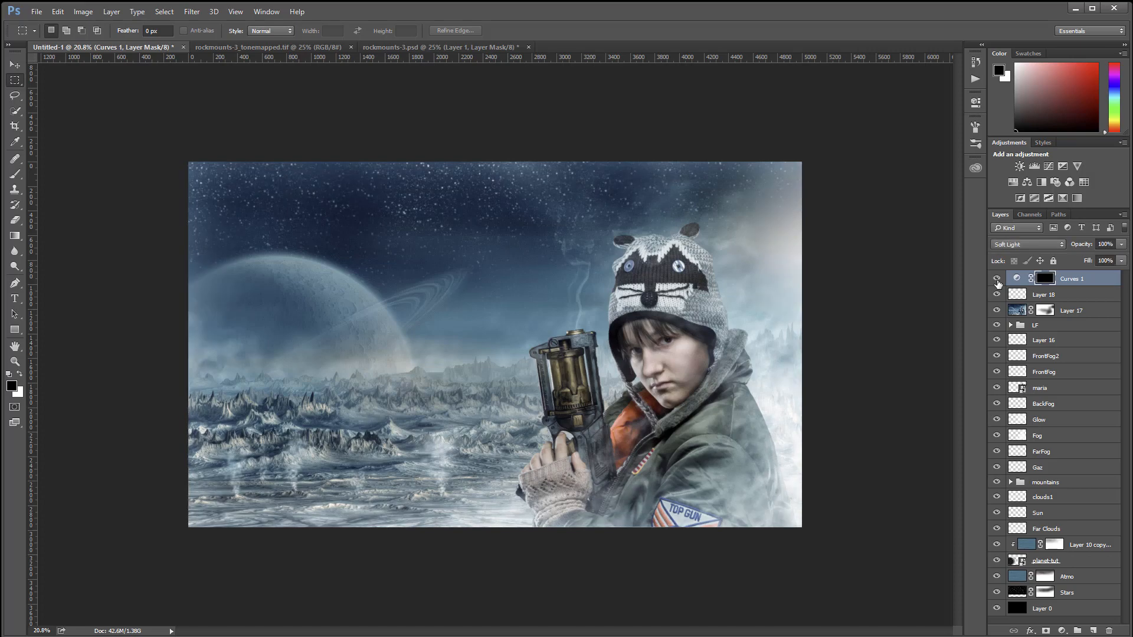
click(997, 280)
click(997, 280)
click(997, 280)
click(997, 280)
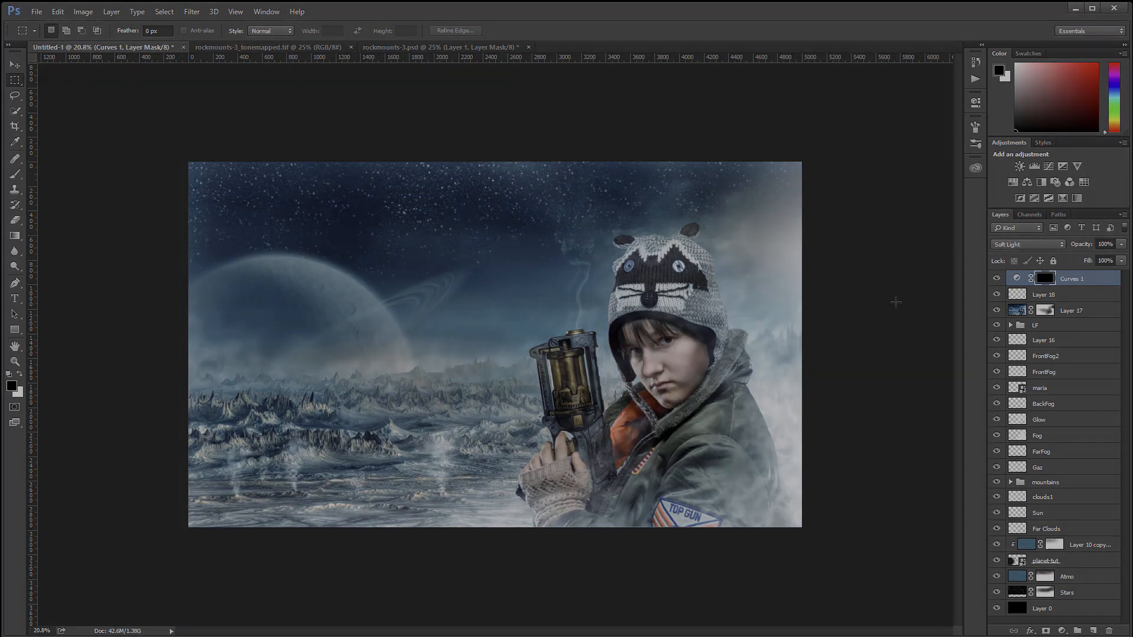